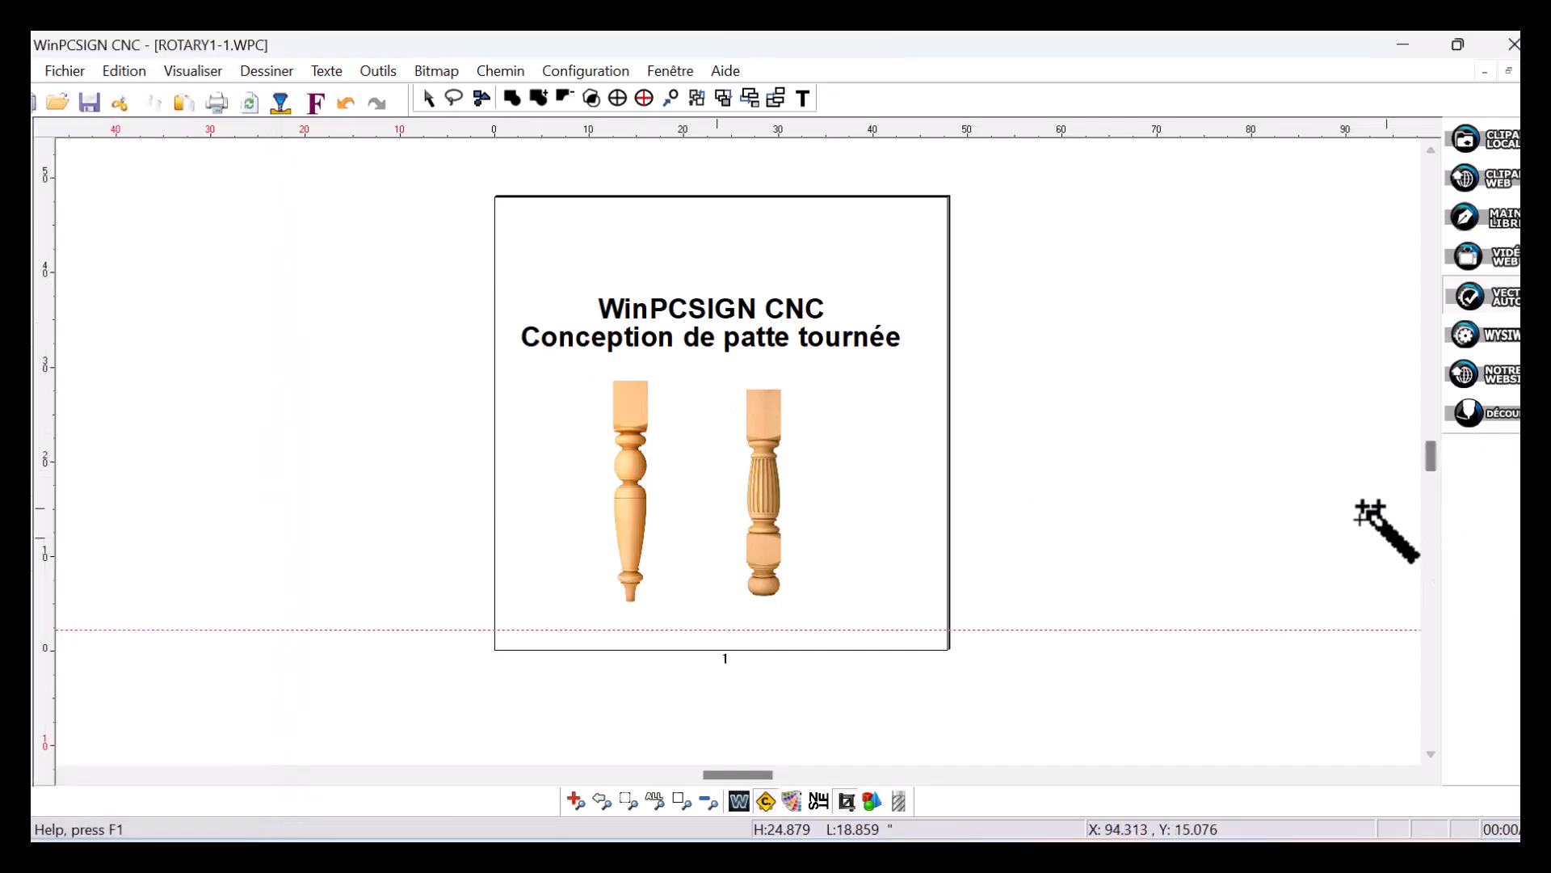
Vectorize the turned-leg image with the New tracing mode, raising Threshold min until the full leg contour is traced, and add the result
{"action": "left_click", "coordinate": [1487, 299]}
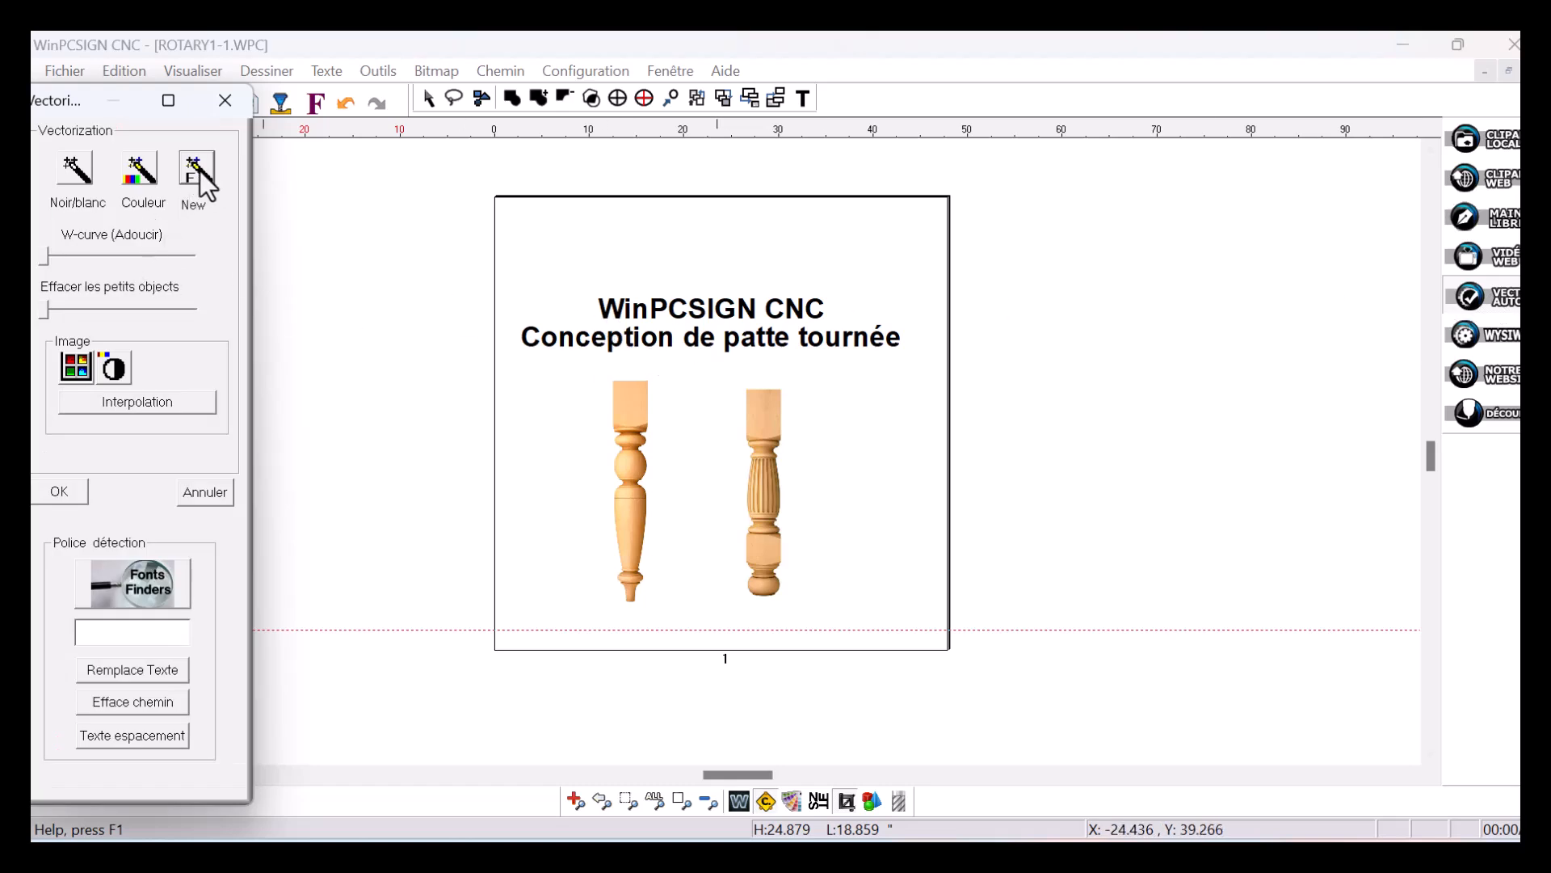
{"action": "left_click", "coordinate": [626, 480]}
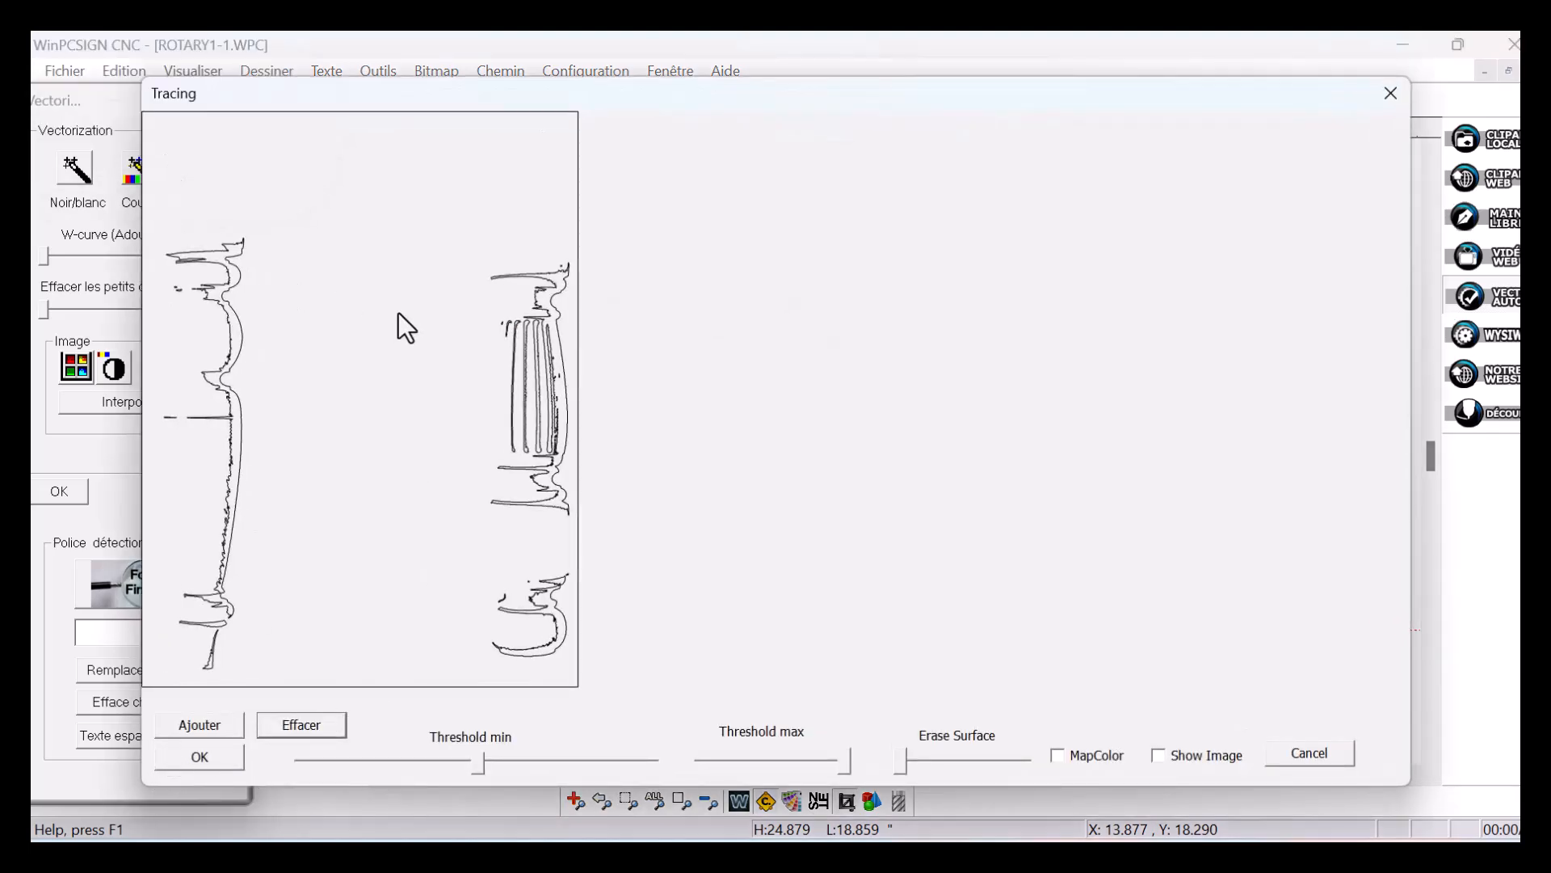
{"action": "left_click_drag", "start_coordinate": [480, 760], "coordinate": [635, 759]}
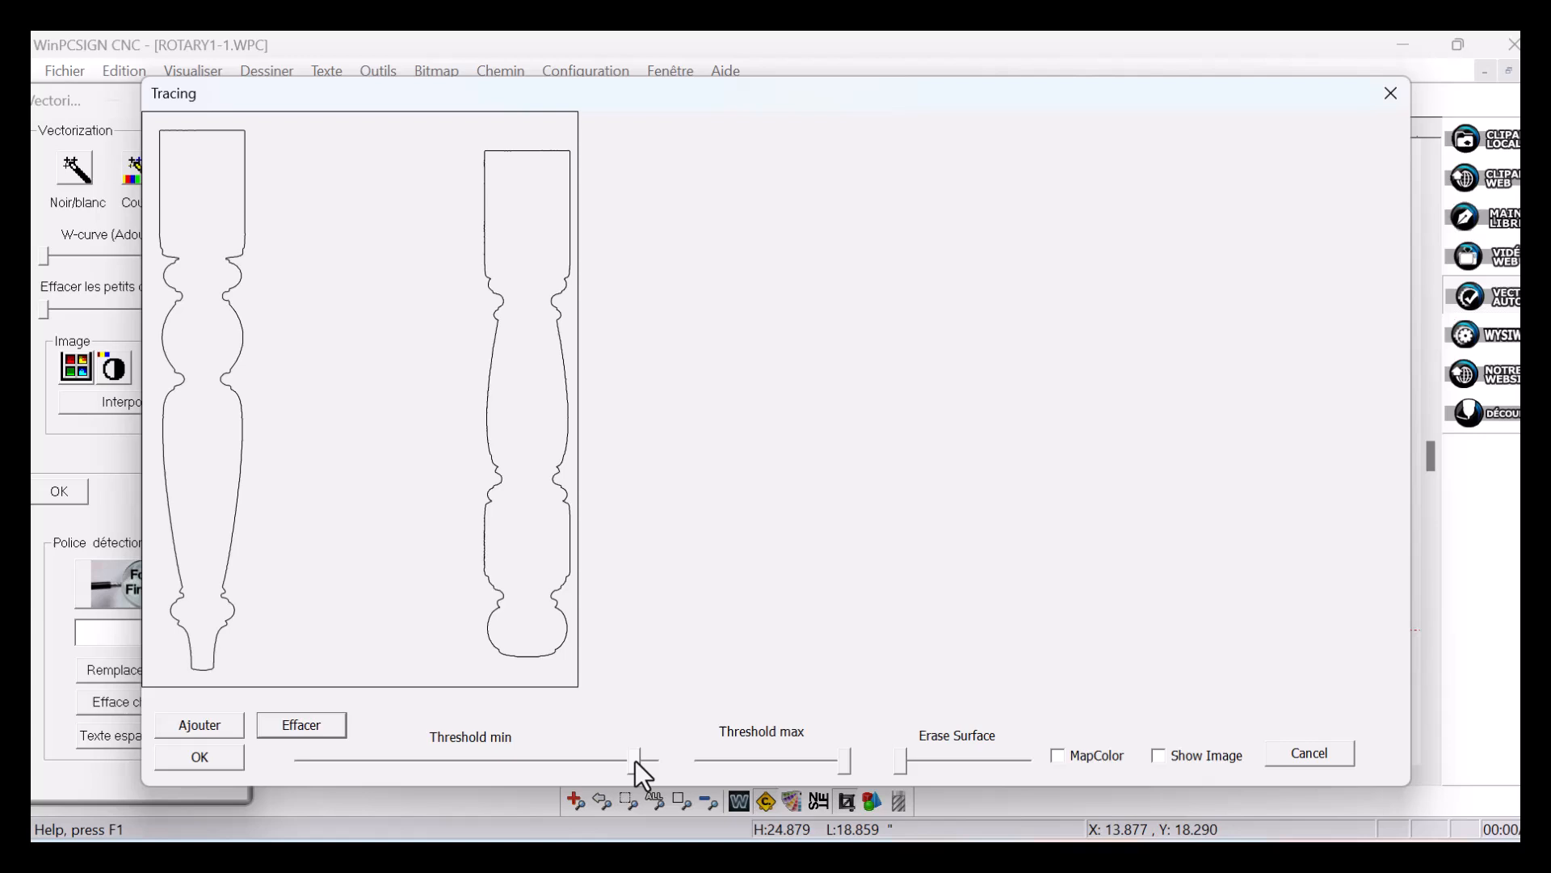
{"action": "left_click", "coordinate": [201, 725]}
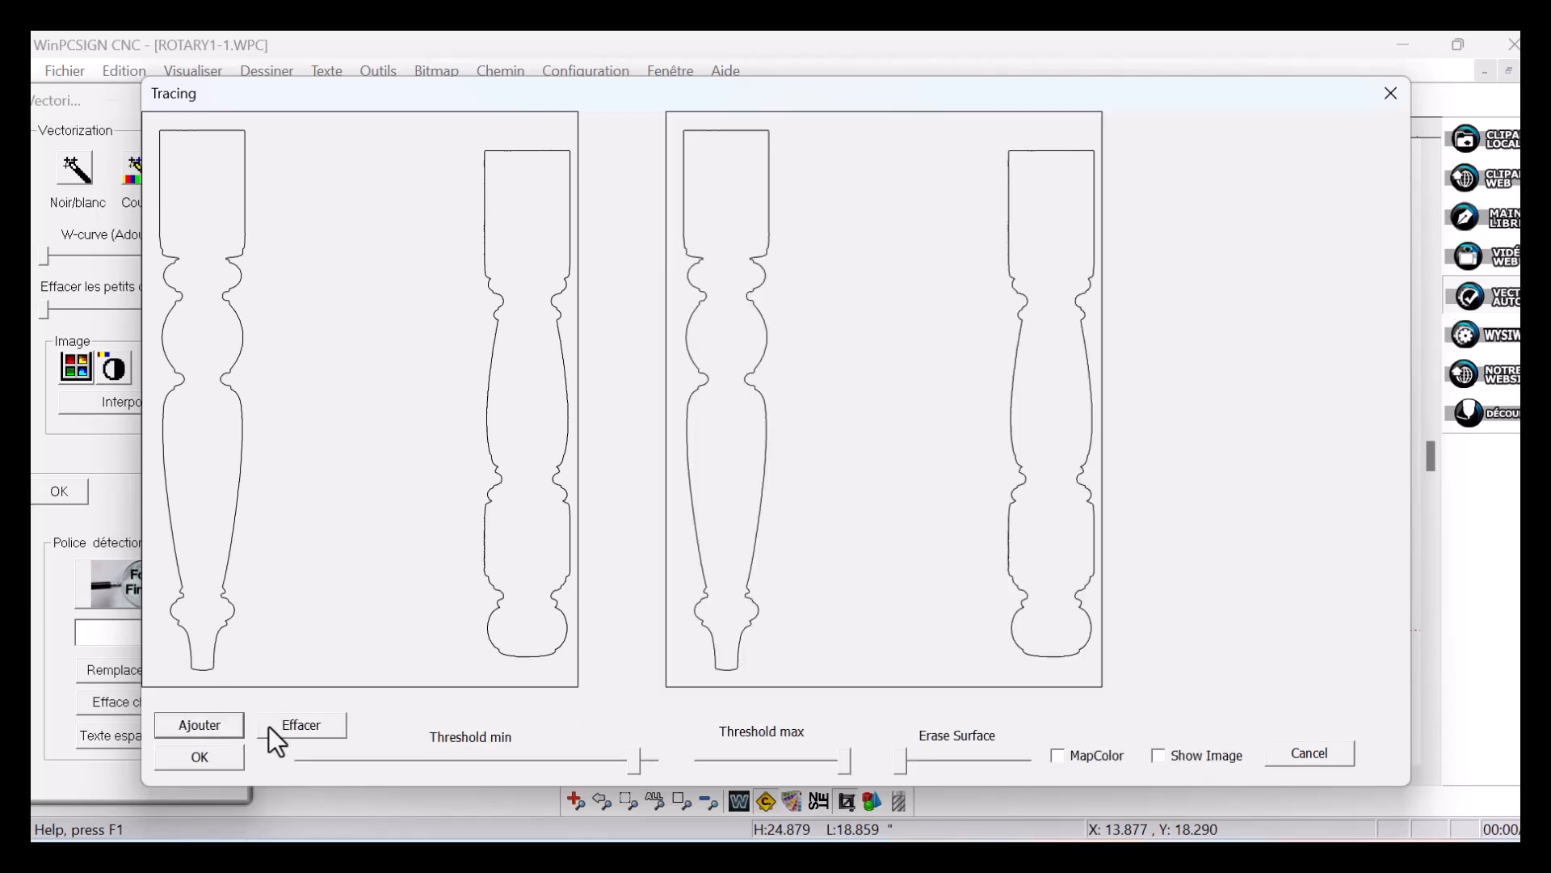
{"action": "left_click", "coordinate": [201, 758]}
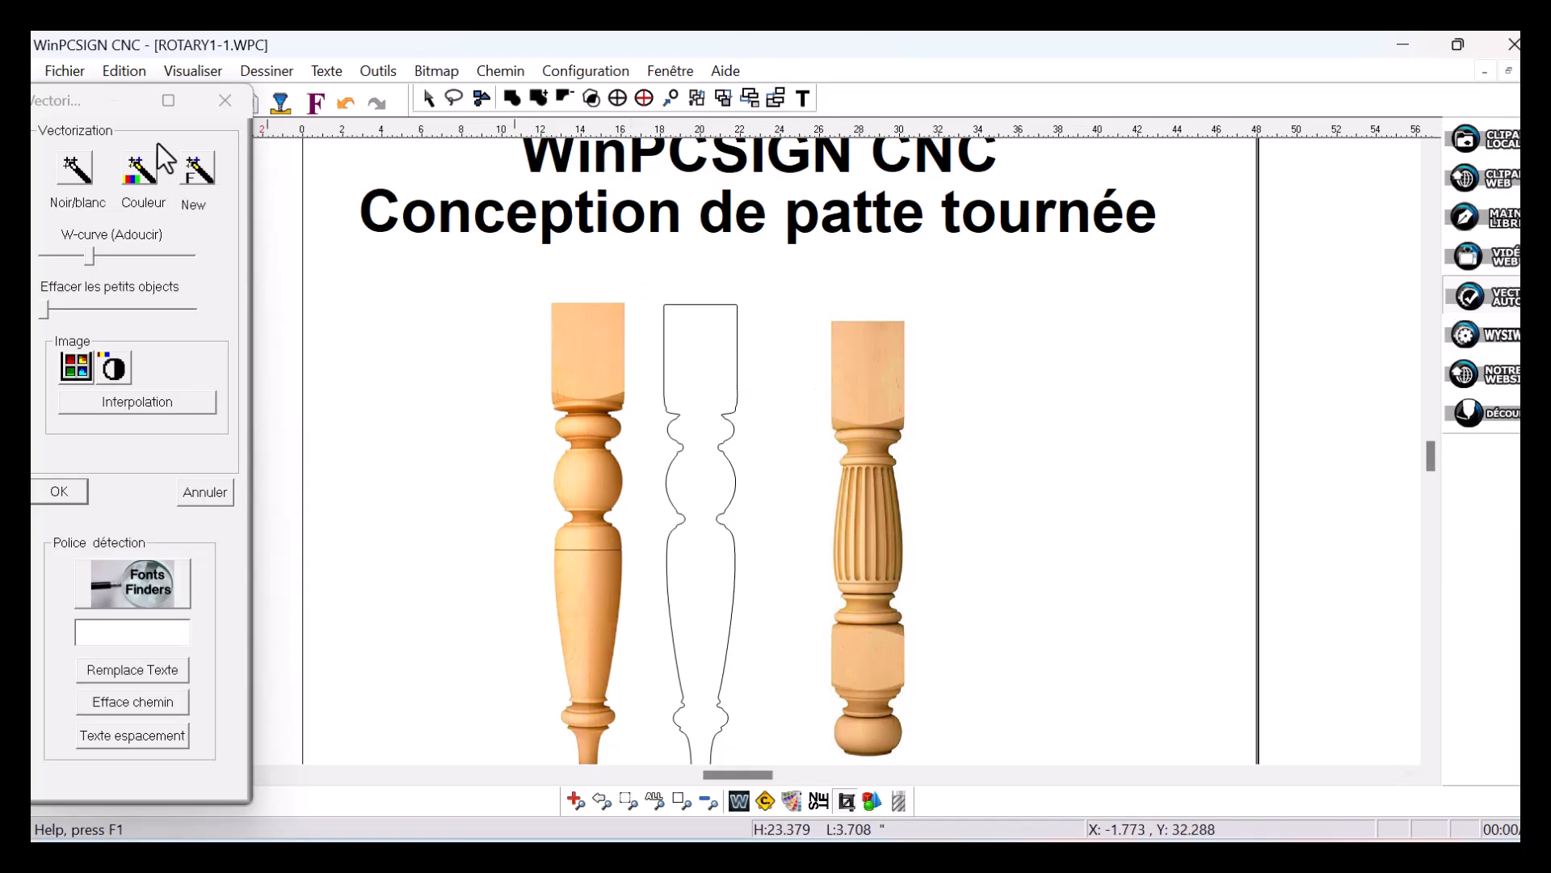
Show the nodes of the traced leg outline and increase its W-curve (Adoucir) smoothing to reduce the node count
{"action": "left_click_drag", "start_coordinate": [64, 94], "coordinate": [155, 196]}
{"action": "left_click", "coordinate": [696, 339]}
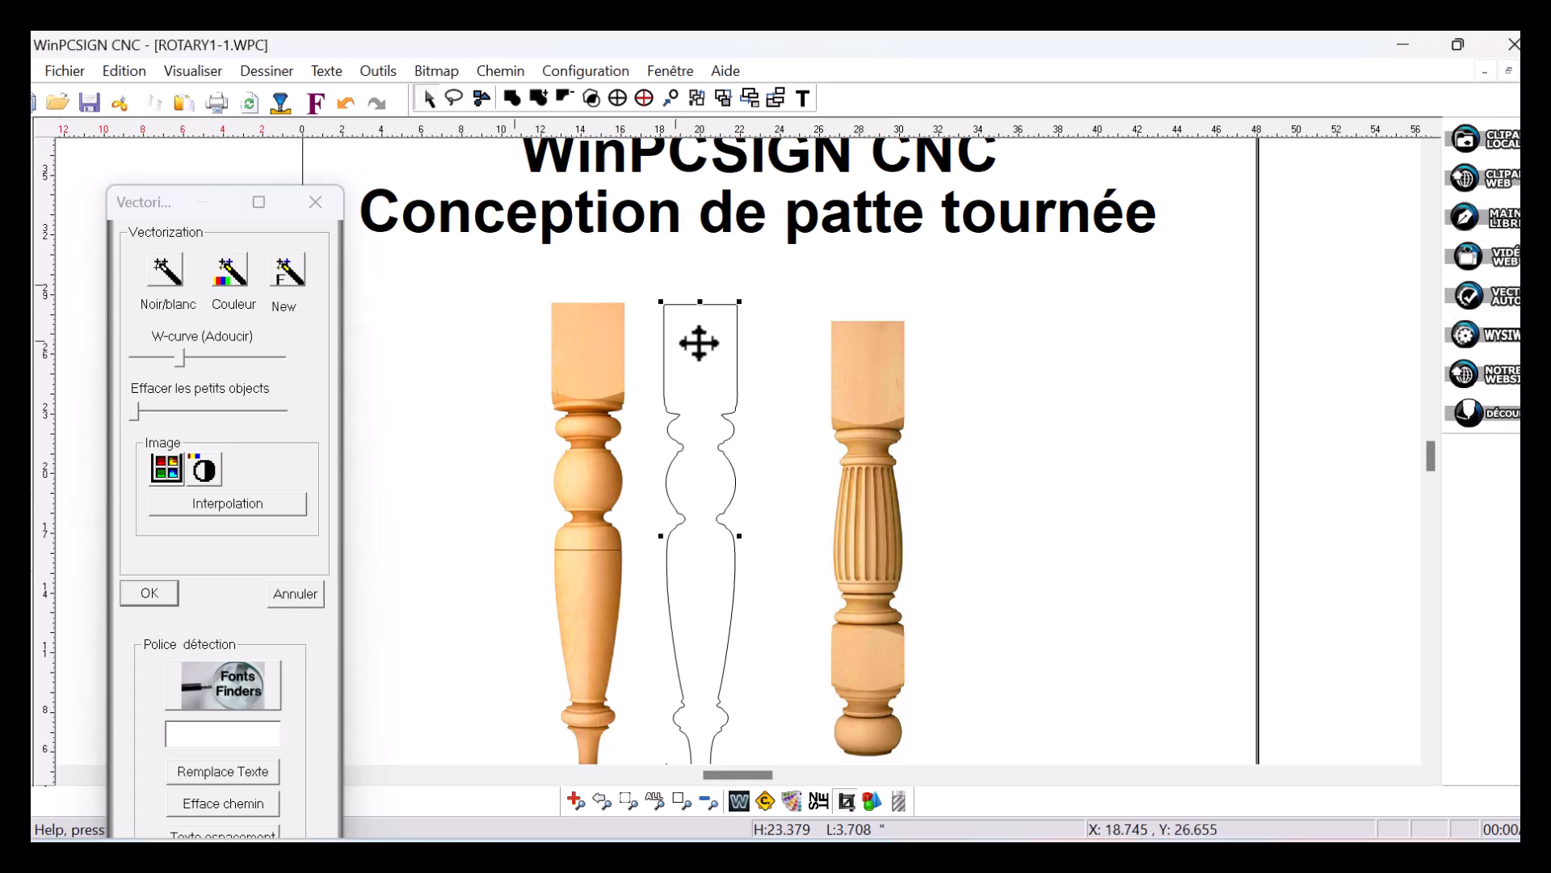
{"action": "left_click", "coordinate": [765, 800]}
{"action": "scroll", "coordinate": [699, 489], "scroll_direction": "up", "scroll_amount": 2}
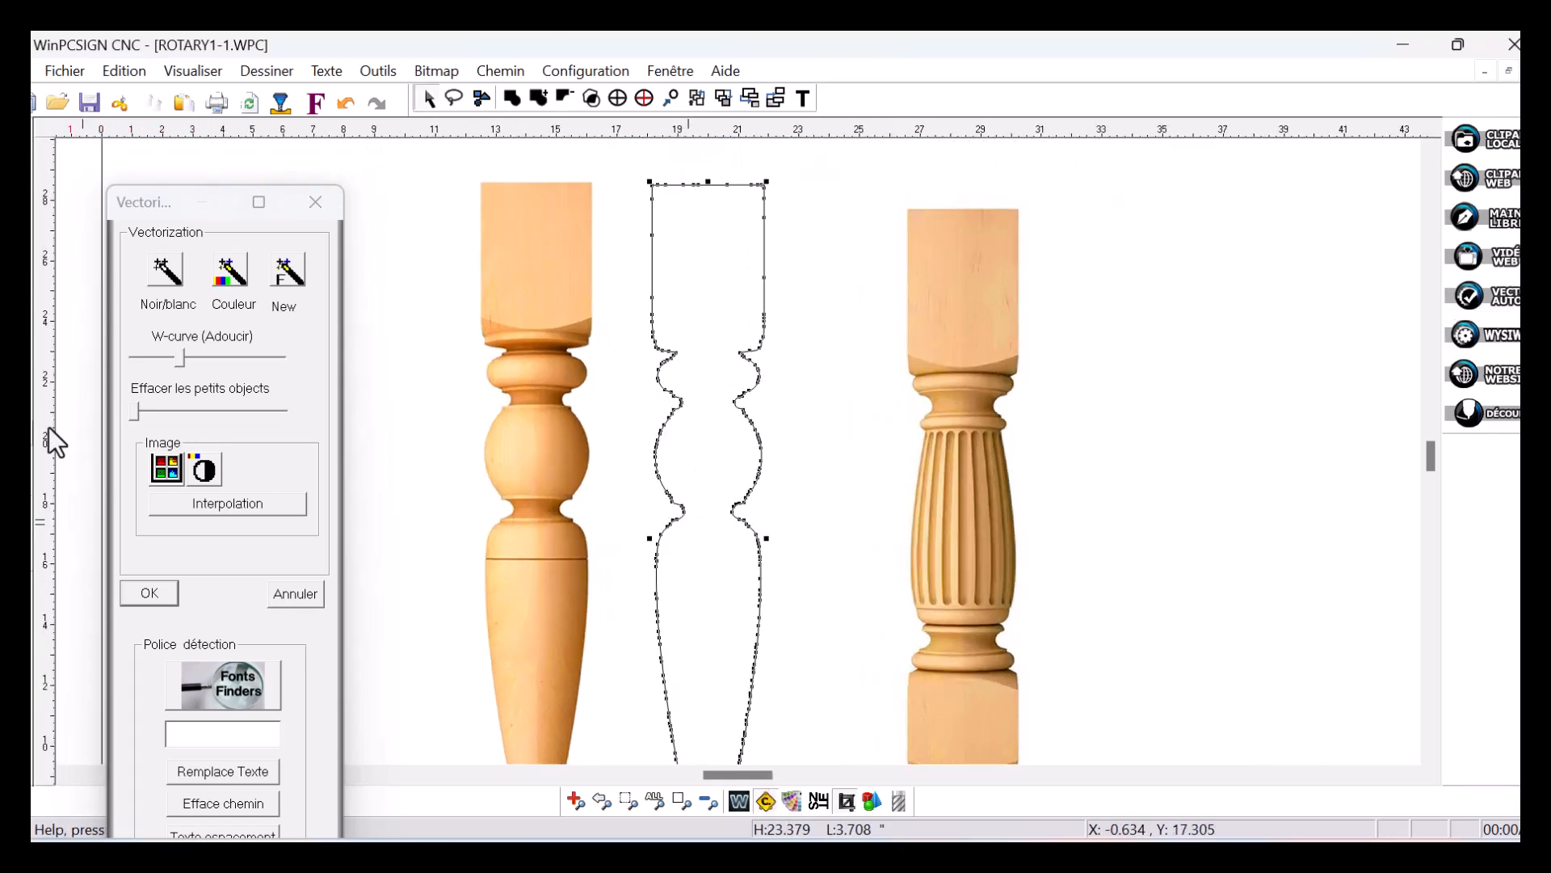
{"action": "left_click", "coordinate": [181, 361]}
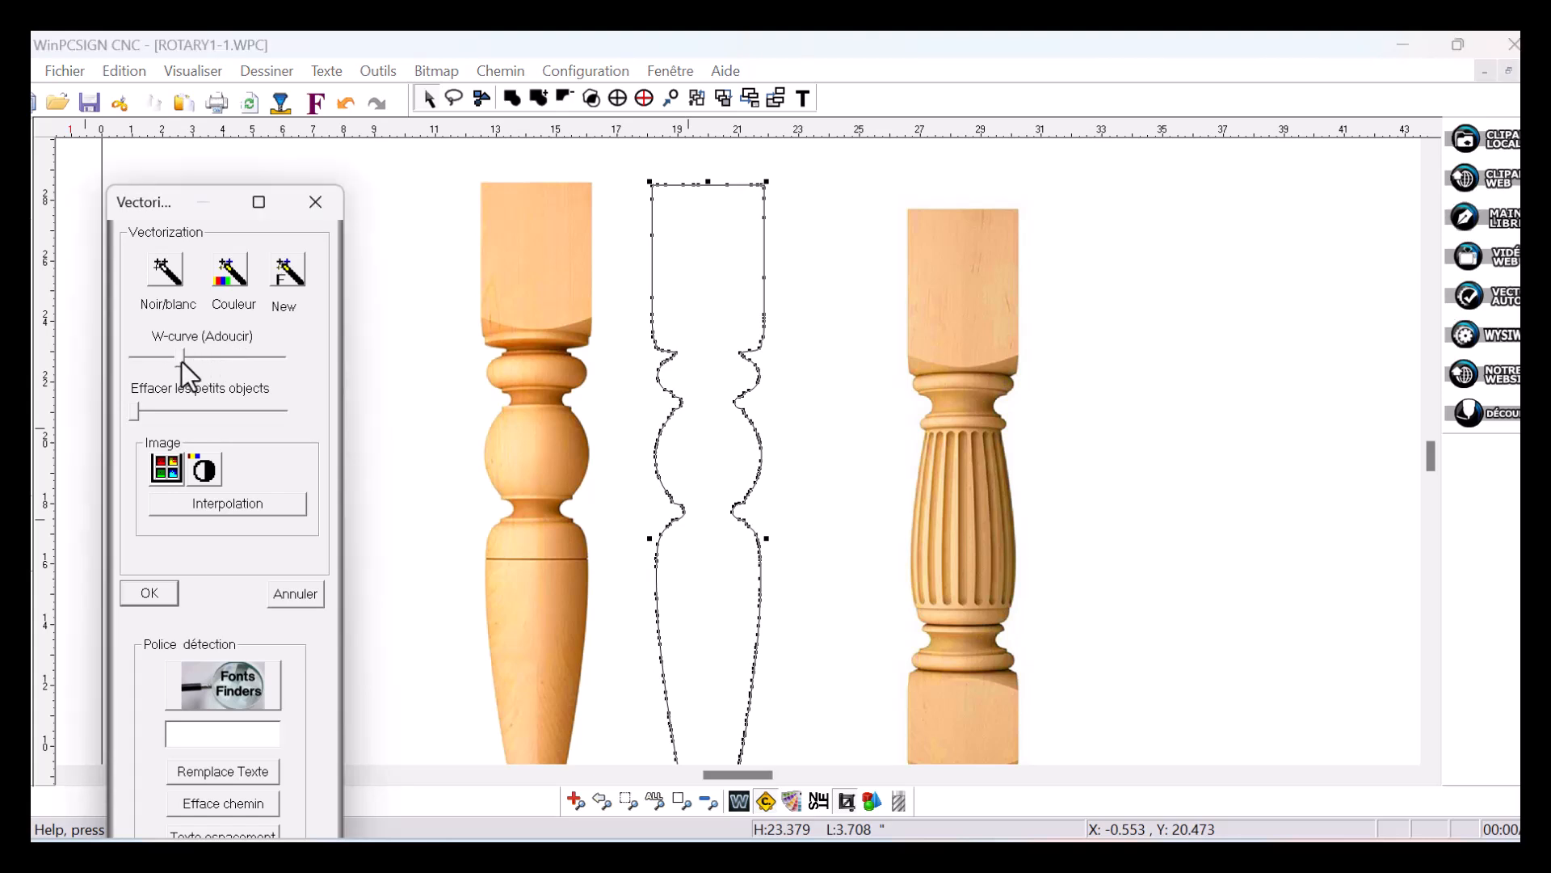
{"action": "left_click_drag", "start_coordinate": [236, 362], "coordinate": [233, 355]}
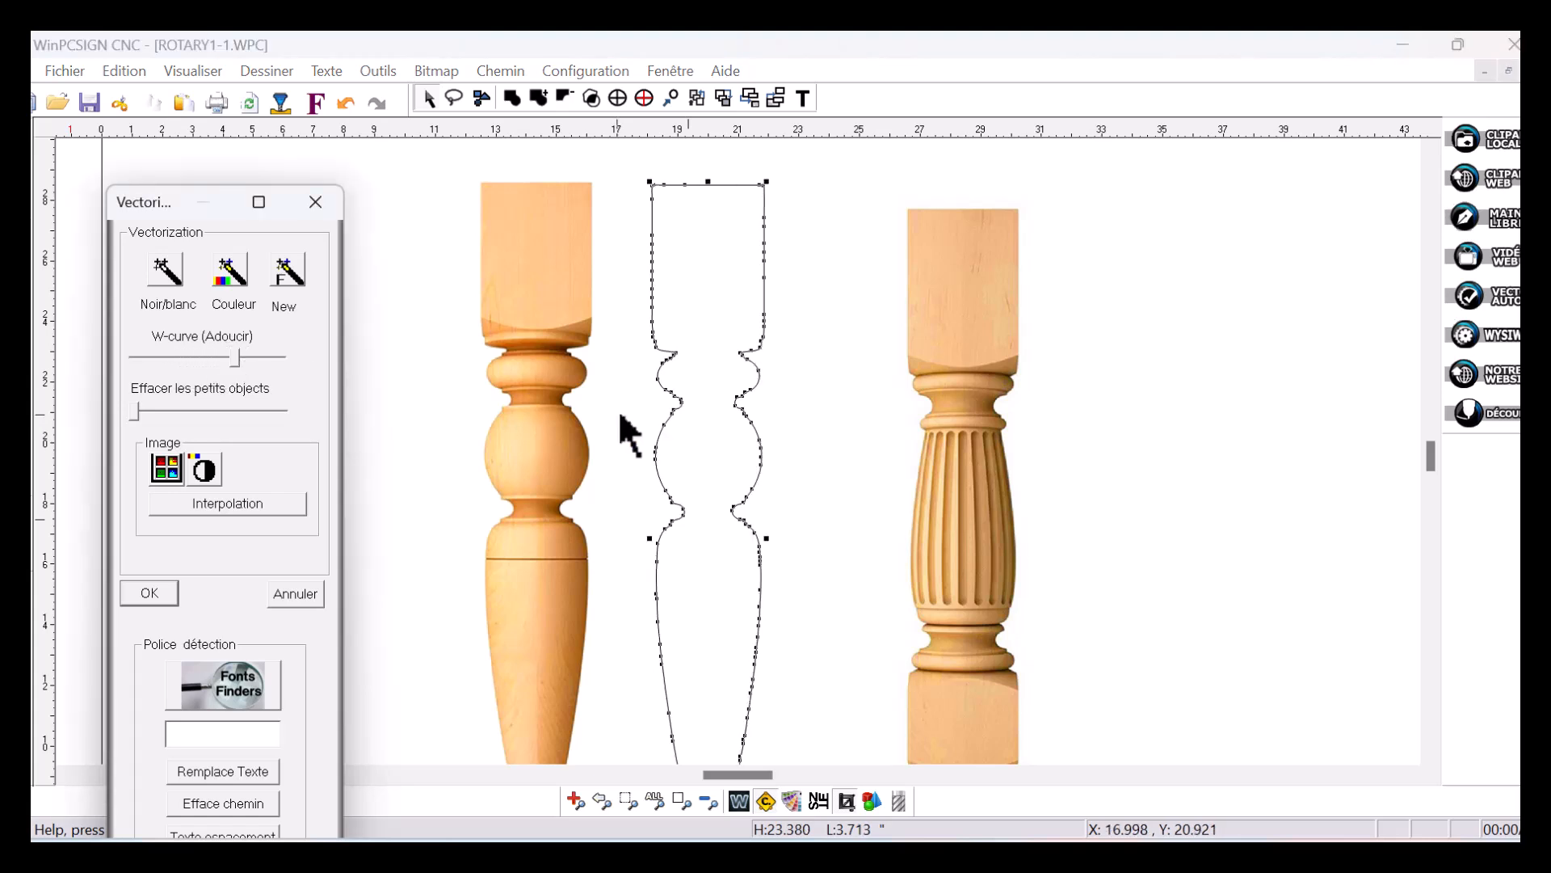
{"action": "scroll", "coordinate": [723, 573], "scroll_direction": "up", "scroll_amount": 1}
{"action": "scroll", "coordinate": [723, 573], "scroll_direction": "up", "scroll_amount": 1}
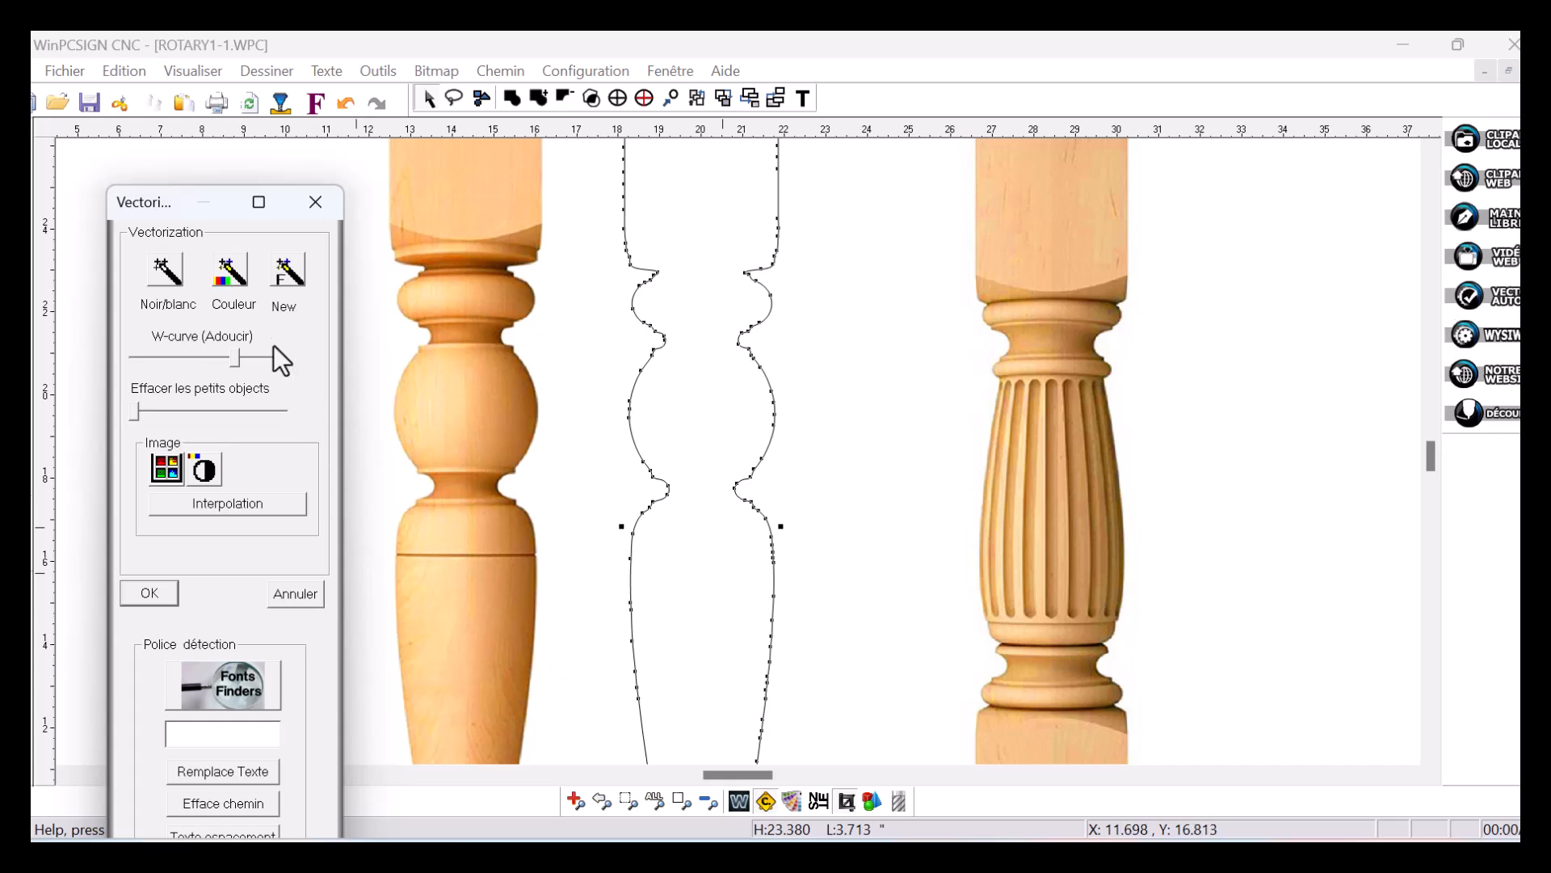
{"action": "left_click_drag", "start_coordinate": [260, 361], "coordinate": [267, 361]}
{"action": "scroll", "coordinate": [716, 578], "scroll_direction": "down", "scroll_amount": 1}
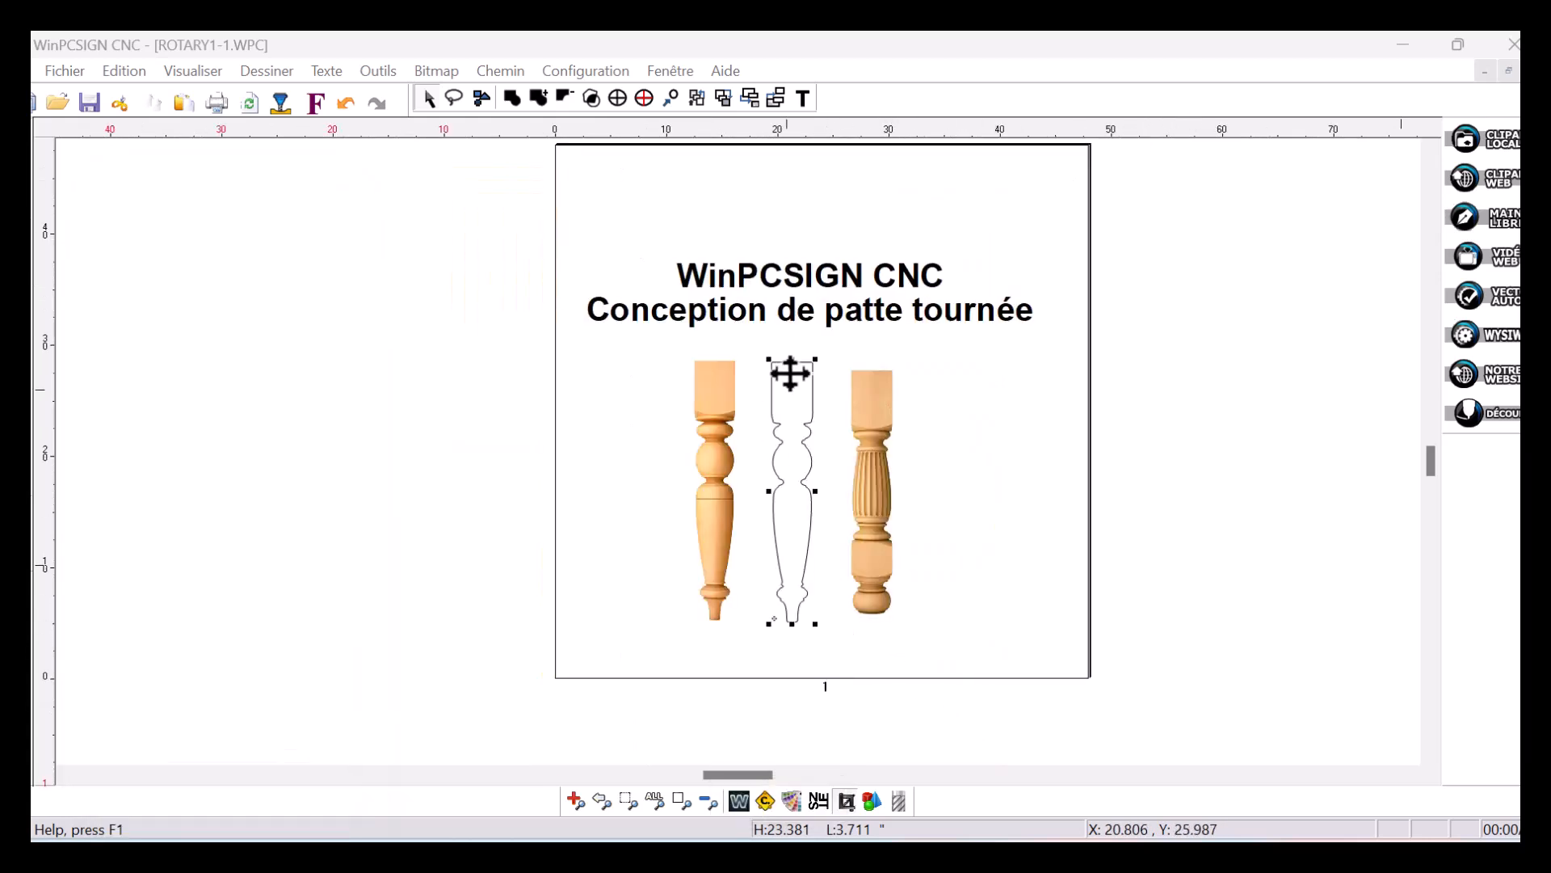
Rotate the traced leg outline by 90 degrees and move it below the two leg pictures, near the page's lower edge
{"action": "left_click", "coordinate": [790, 360]}
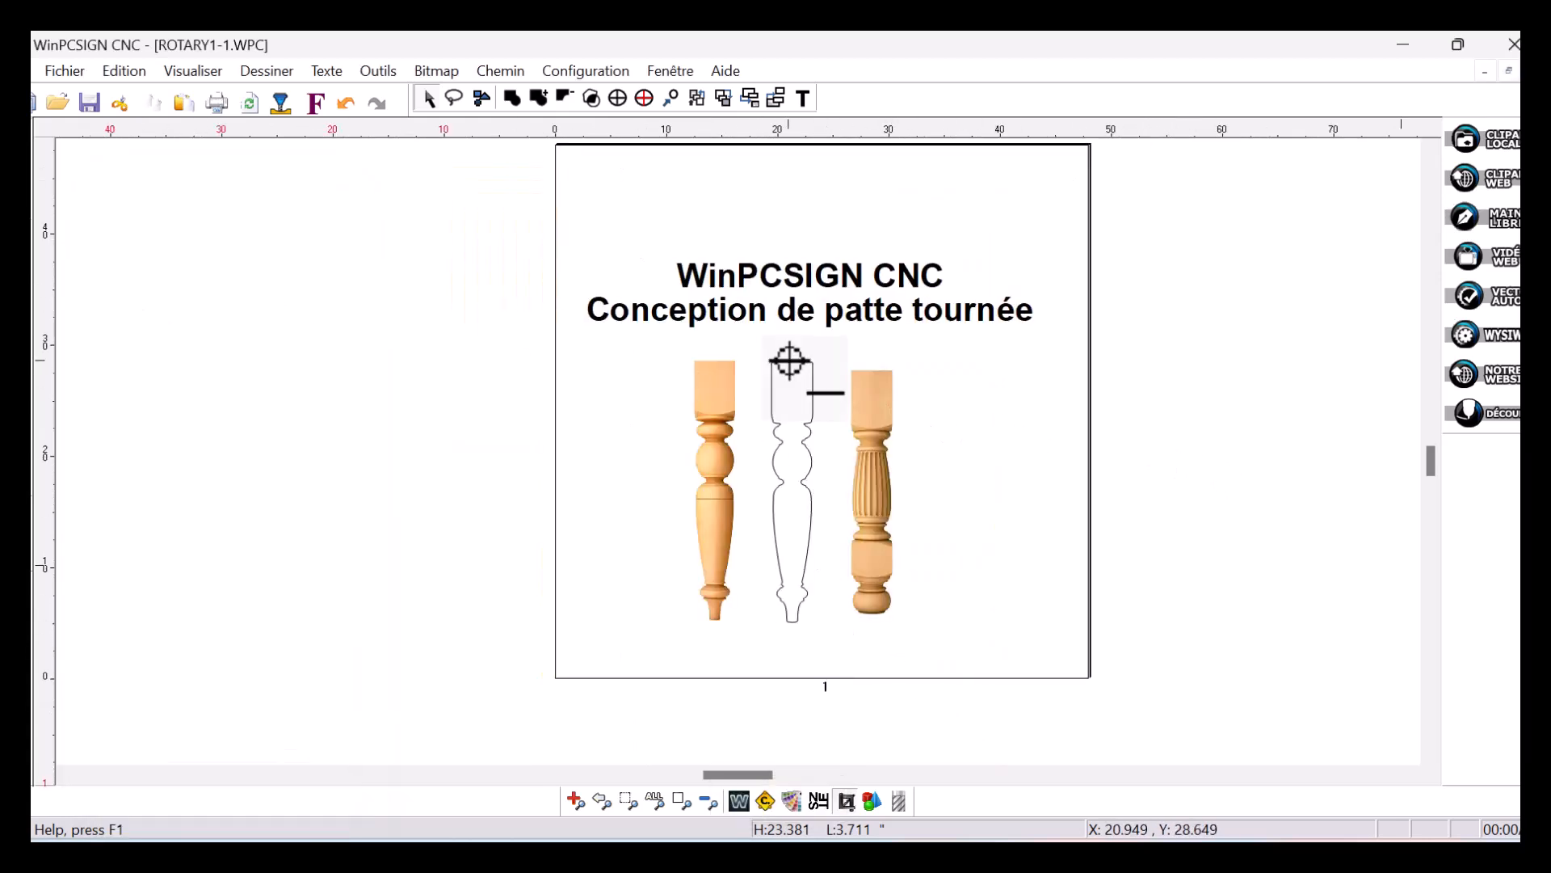
{"action": "left_click", "coordinate": [785, 363]}
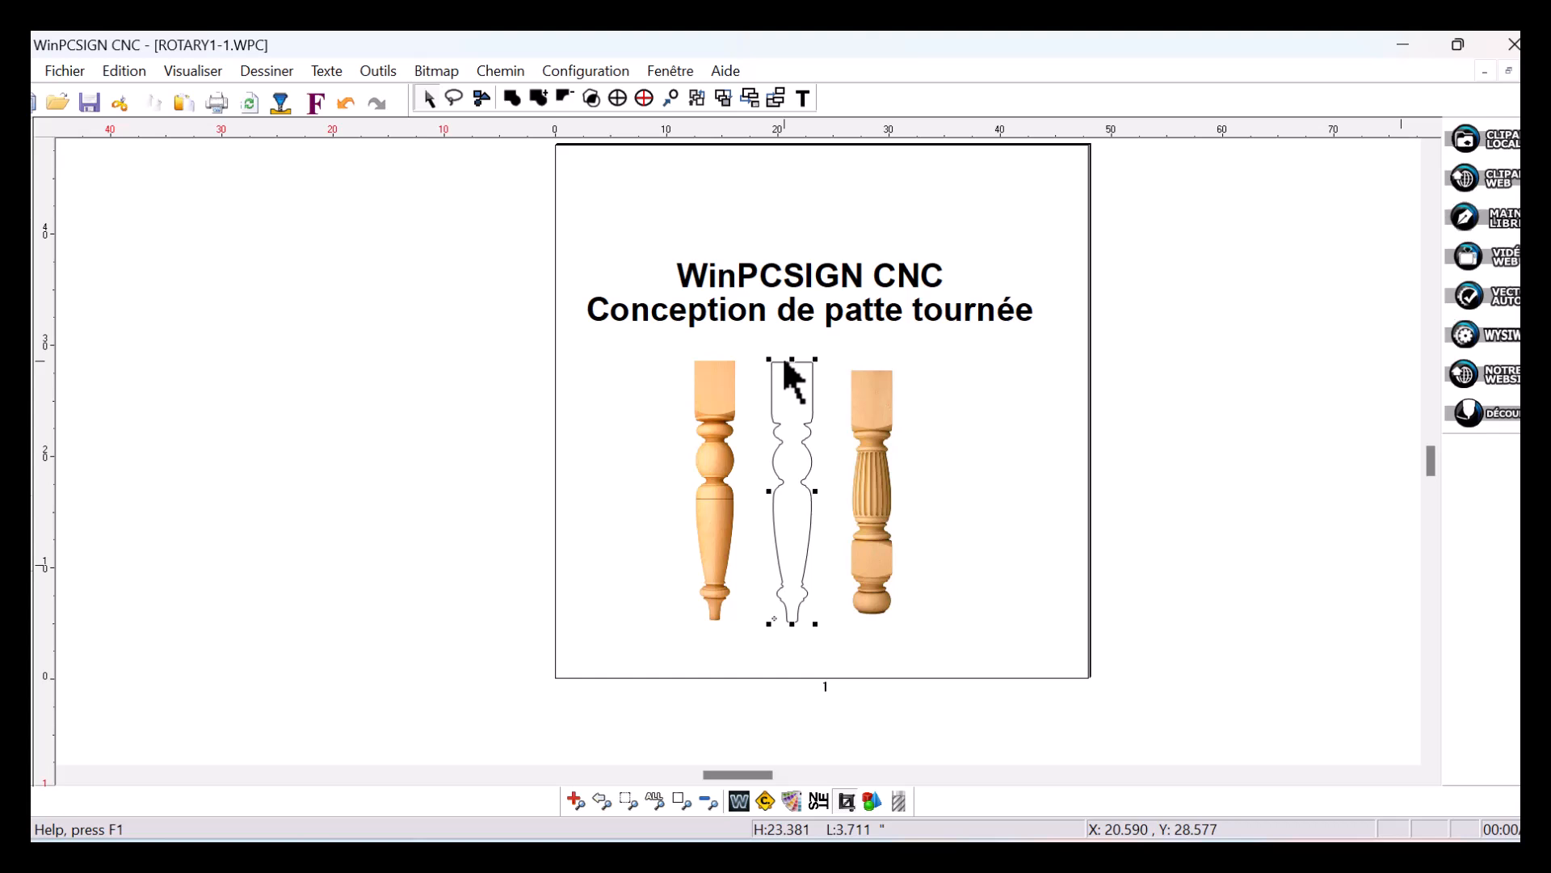
{"action": "double_click", "coordinate": [786, 358]}
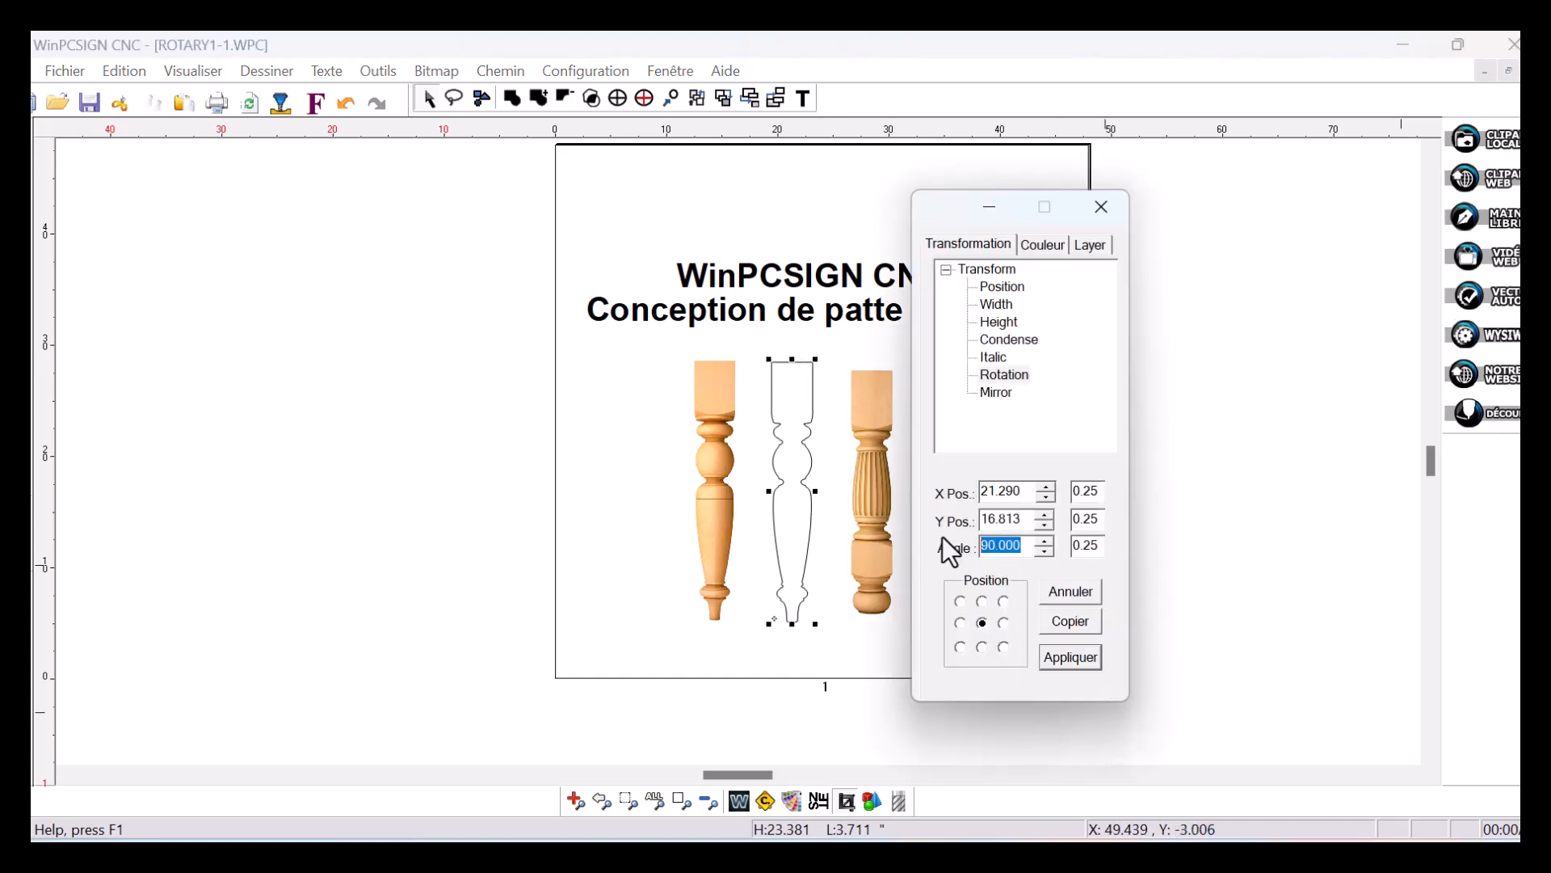
{"action": "left_click", "coordinate": [1072, 658]}
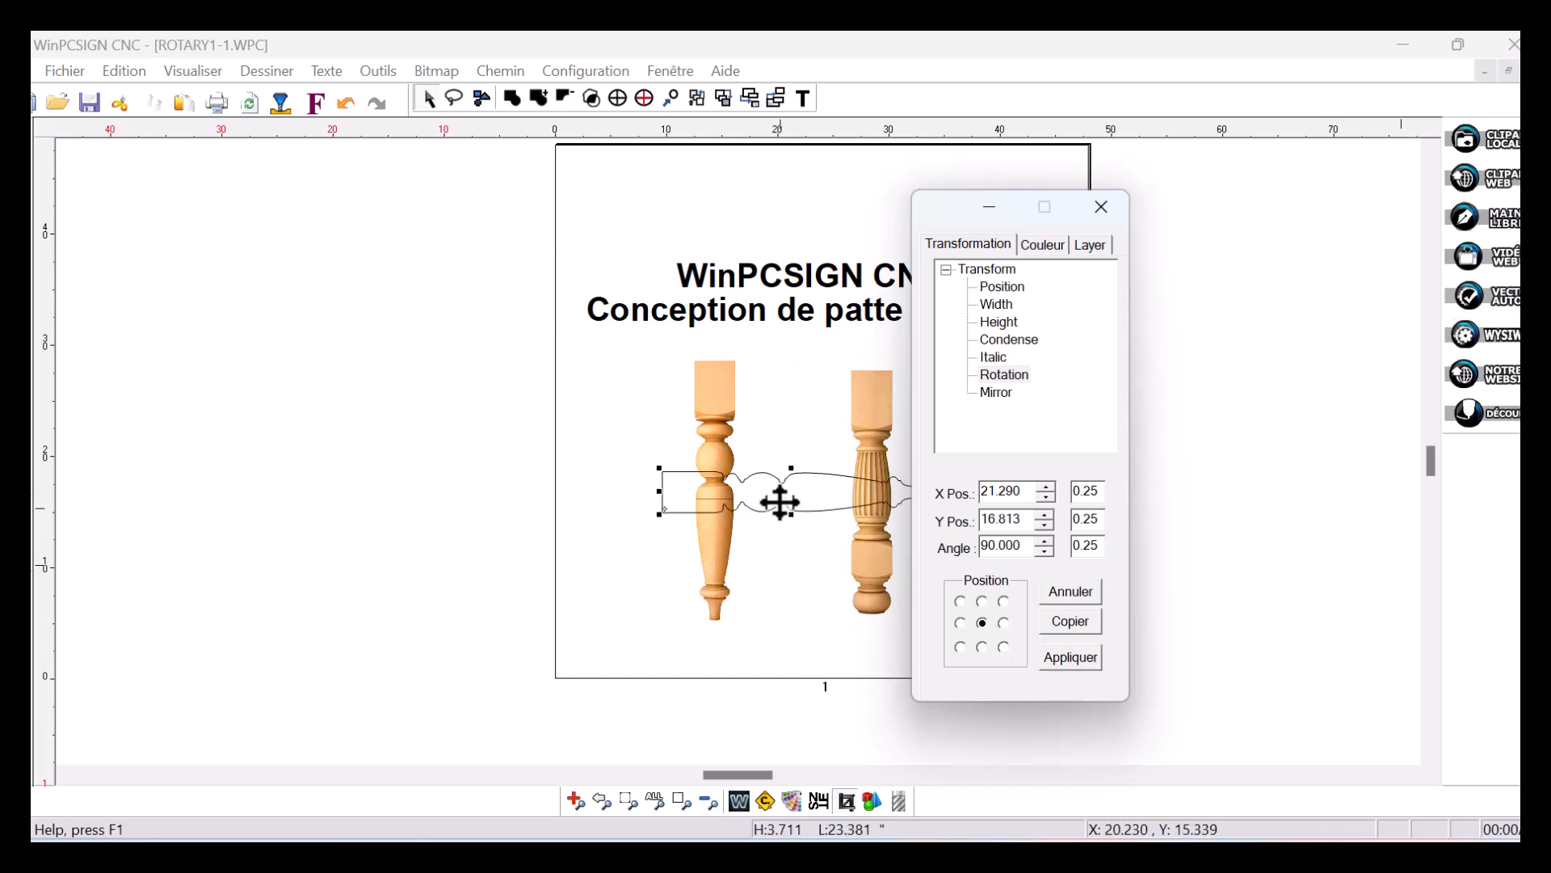
{"action": "left_click_drag", "start_coordinate": [780, 502], "coordinate": [788, 656]}
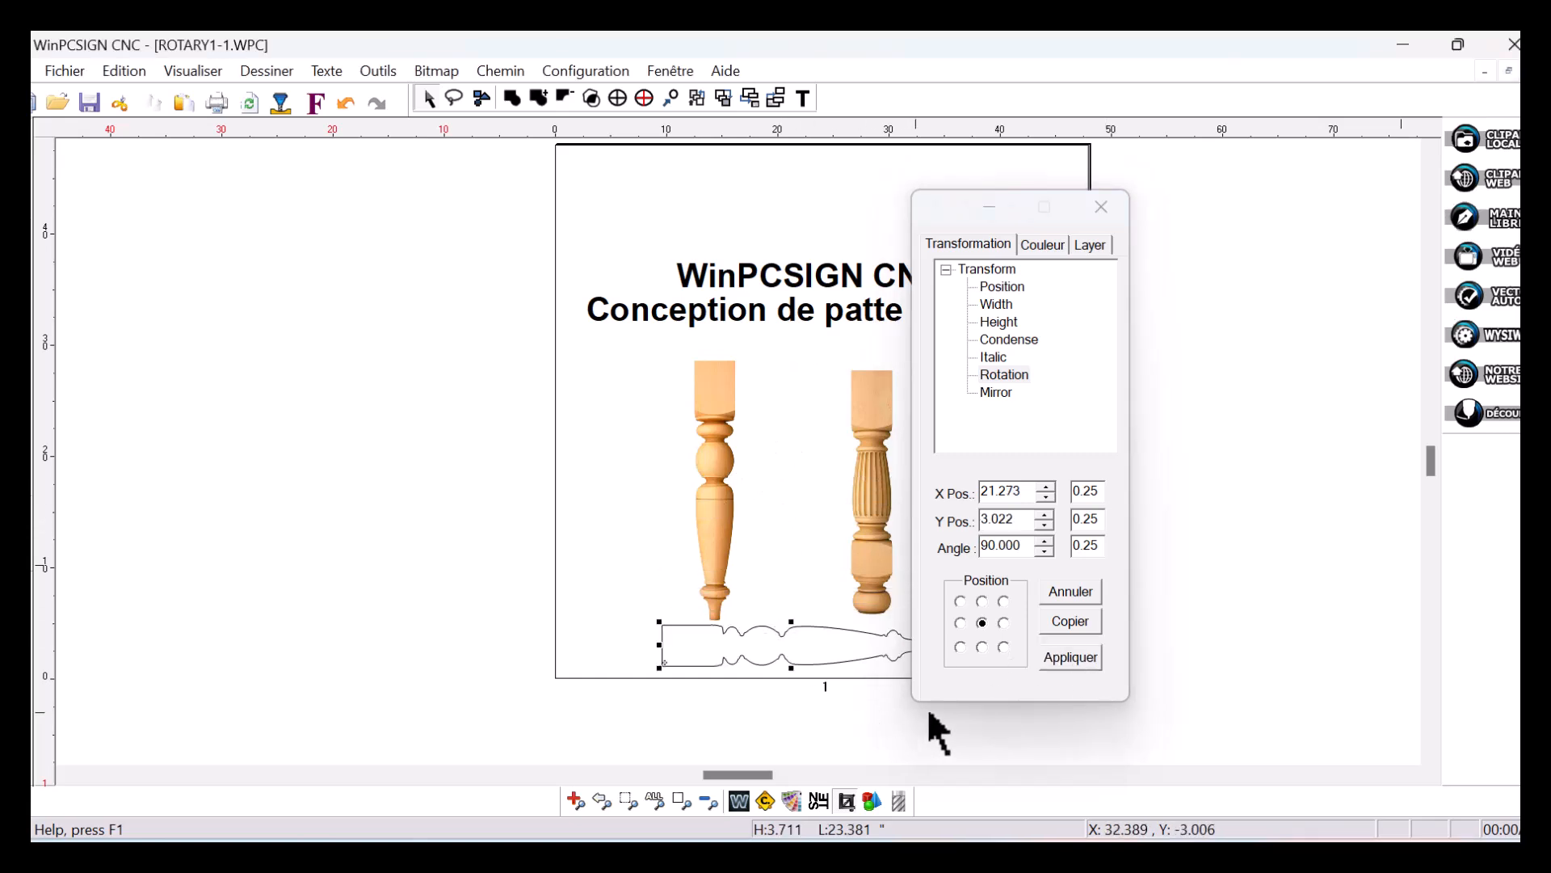
{"action": "left_click", "coordinate": [1102, 206]}
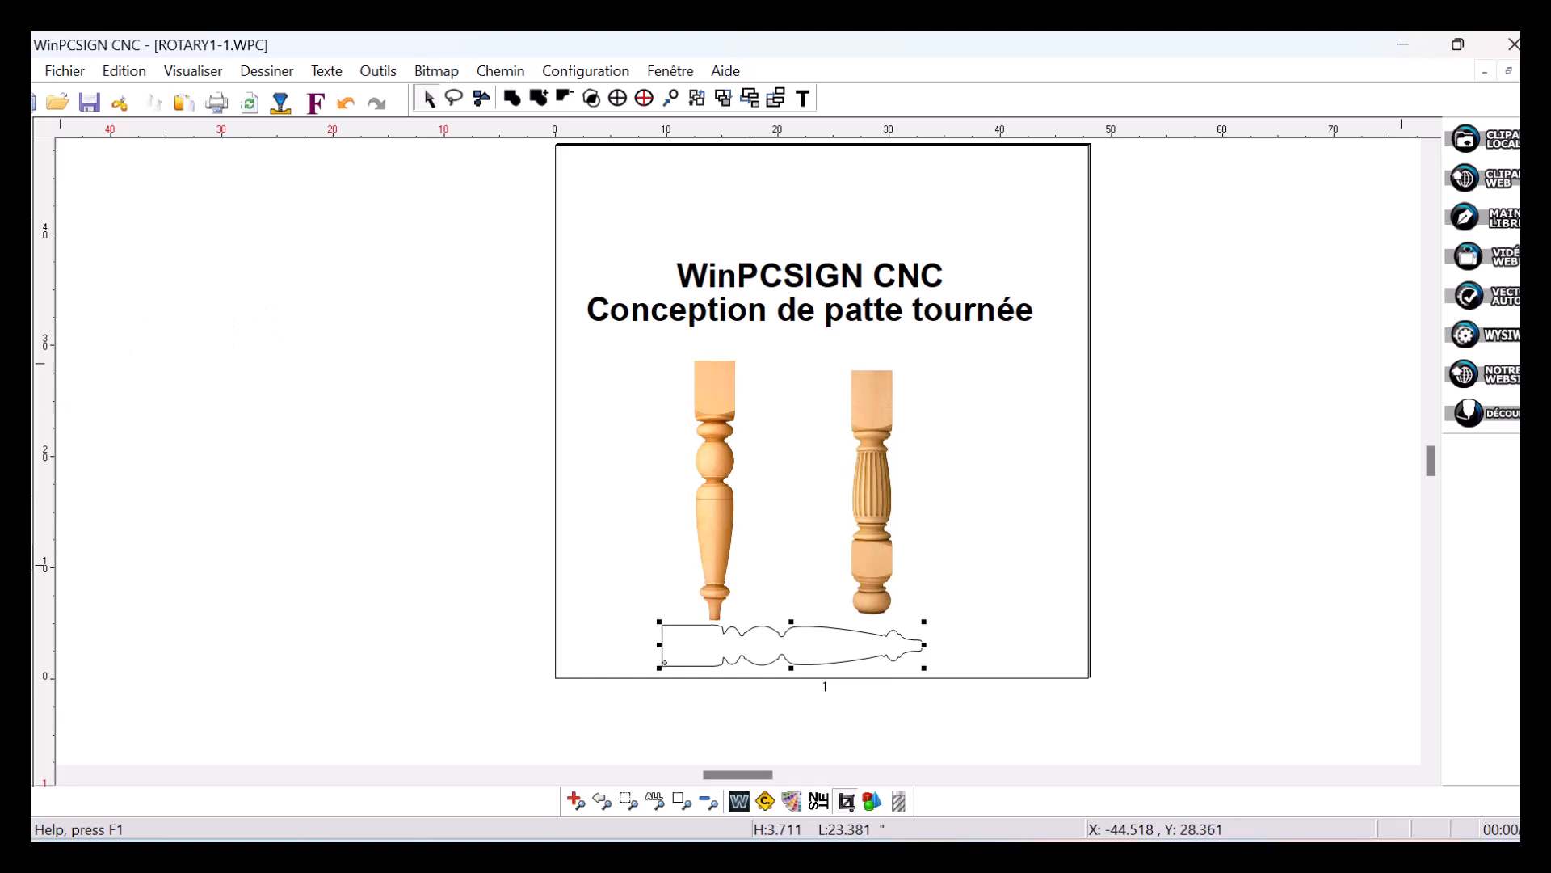
Erase the lower half and the end segments of the horizontal leg outline, keeping only the upper profile curve
{"action": "left_click", "coordinate": [29, 467]}
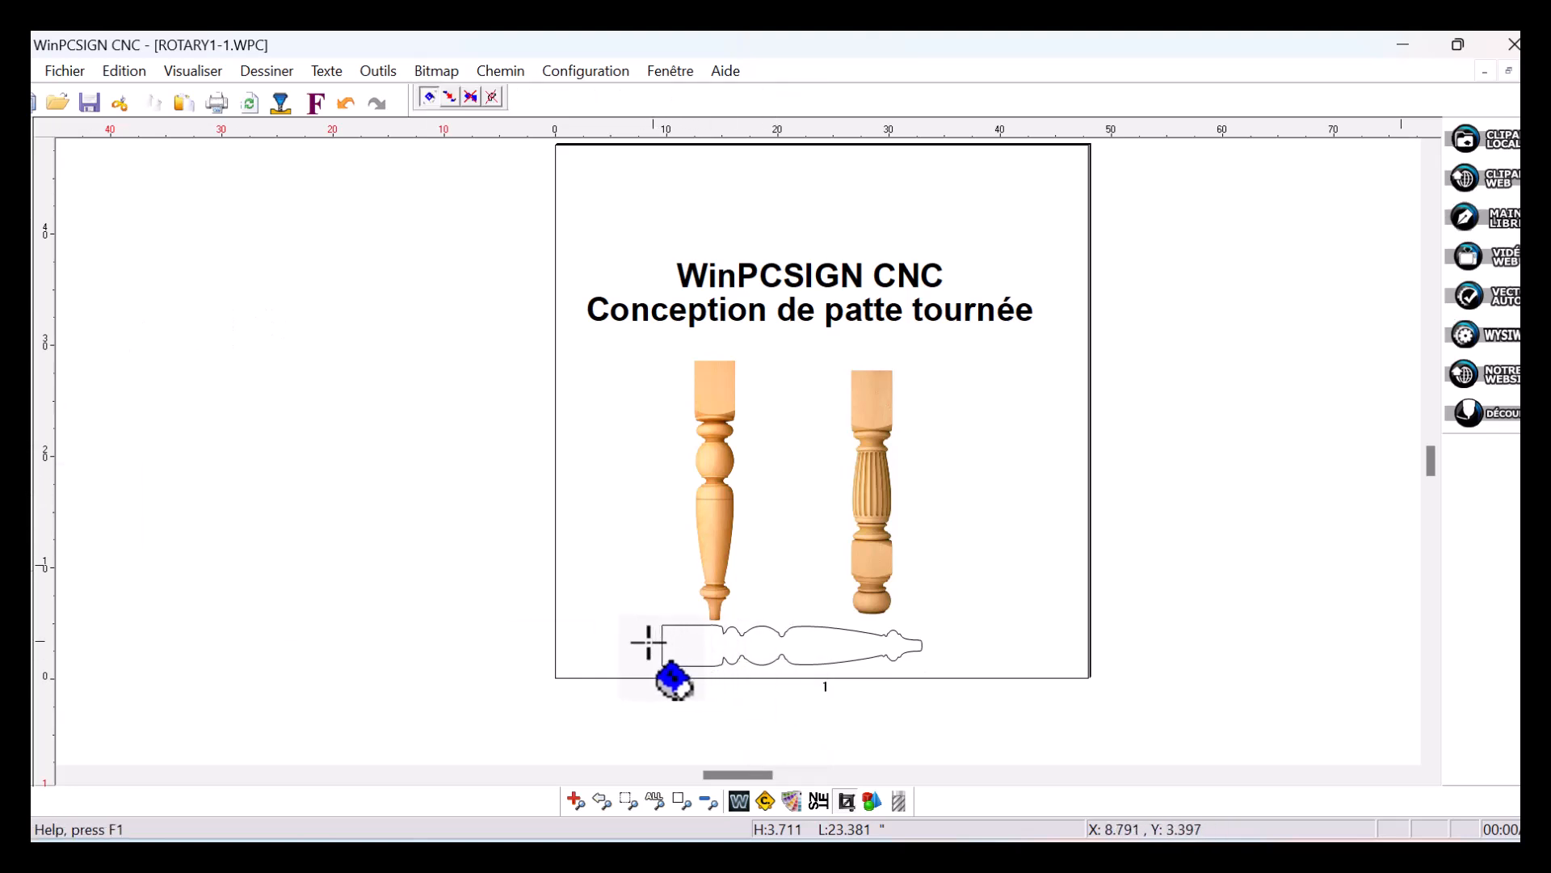
{"action": "mouse_move", "coordinate": [648, 643]}
{"action": "left_mouse_down"}
{"action": "mouse_move", "coordinate": [900, 651]}
{"action": "mouse_move", "coordinate": [919, 670]}
{"action": "left_mouse_up"}
{"action": "scroll", "coordinate": [789, 642], "scroll_direction": "up", "scroll_amount": 1}
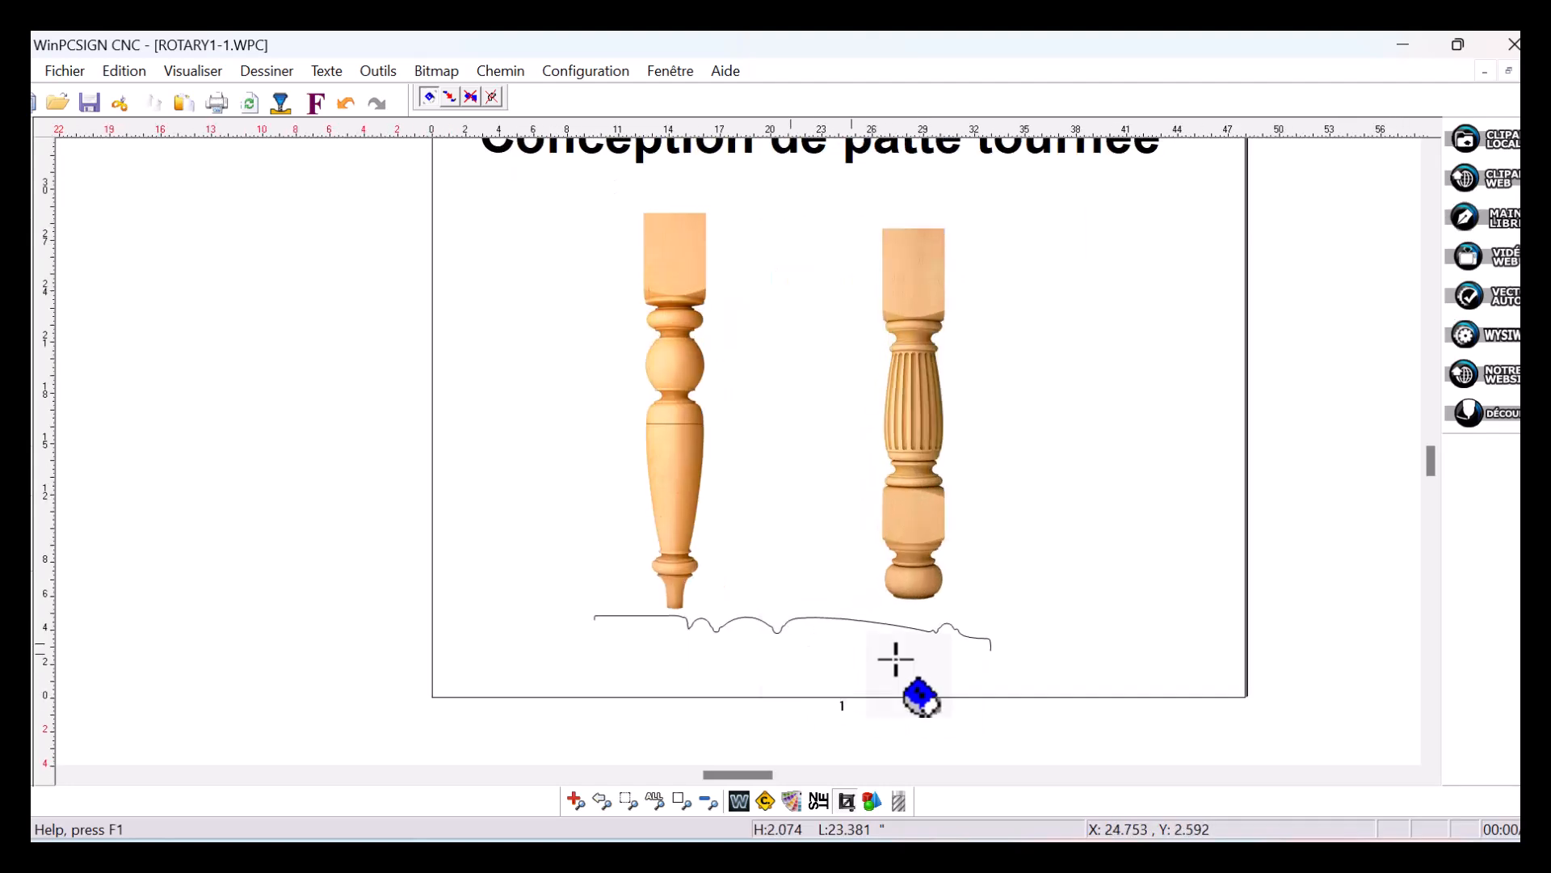
{"action": "left_click", "coordinate": [989, 644]}
{"action": "scroll", "coordinate": [945, 679], "scroll_direction": "up", "scroll_amount": 4}
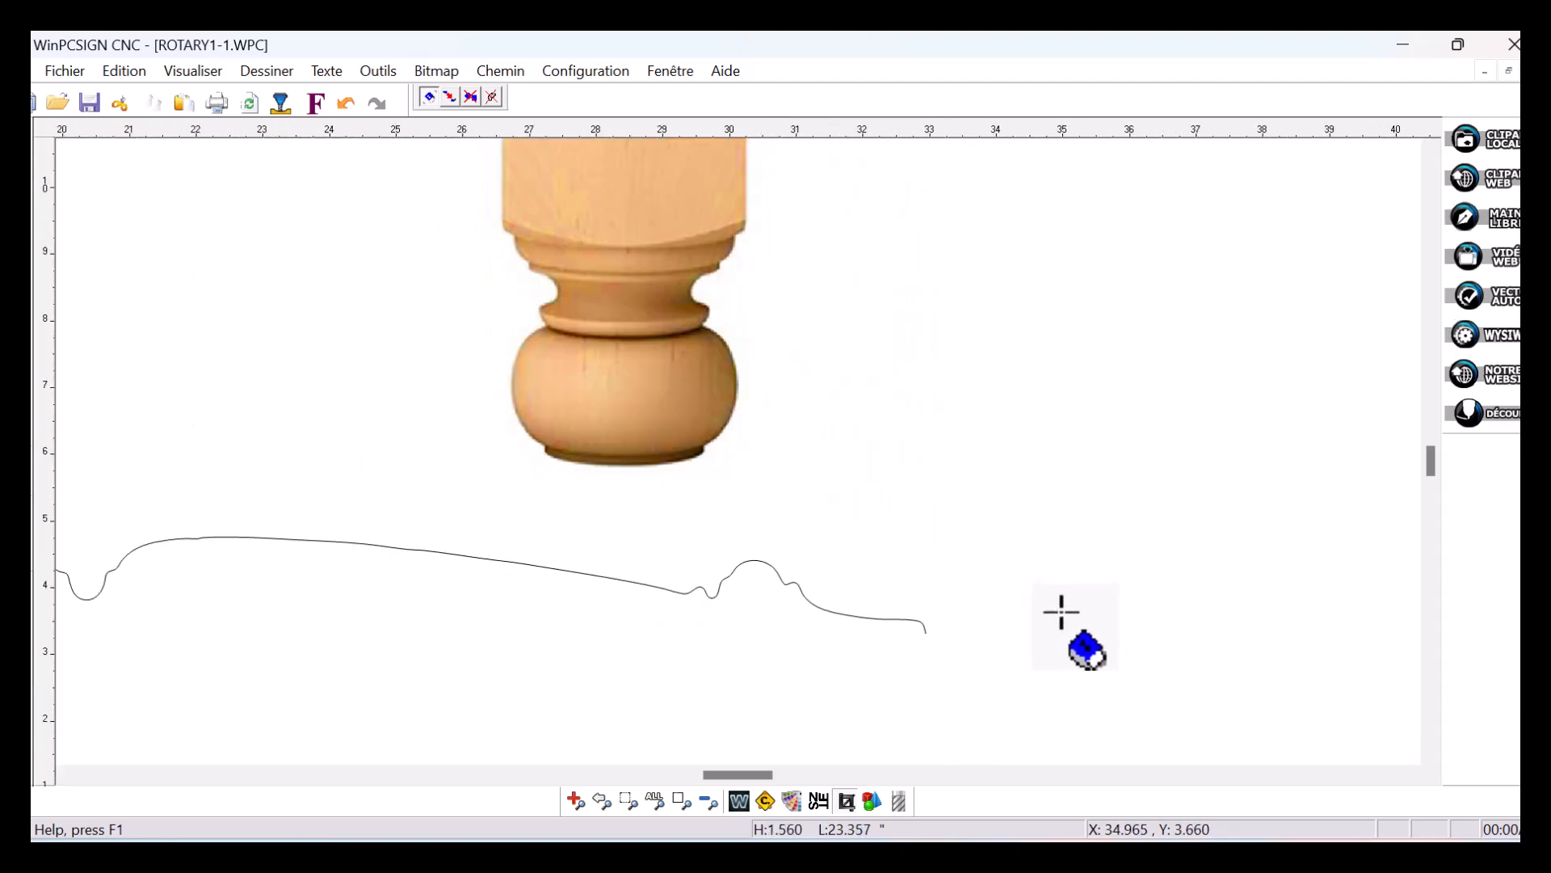
{"action": "left_click", "coordinate": [892, 628]}
{"action": "scroll", "coordinate": [606, 637], "scroll_direction": "down", "scroll_amount": 1}
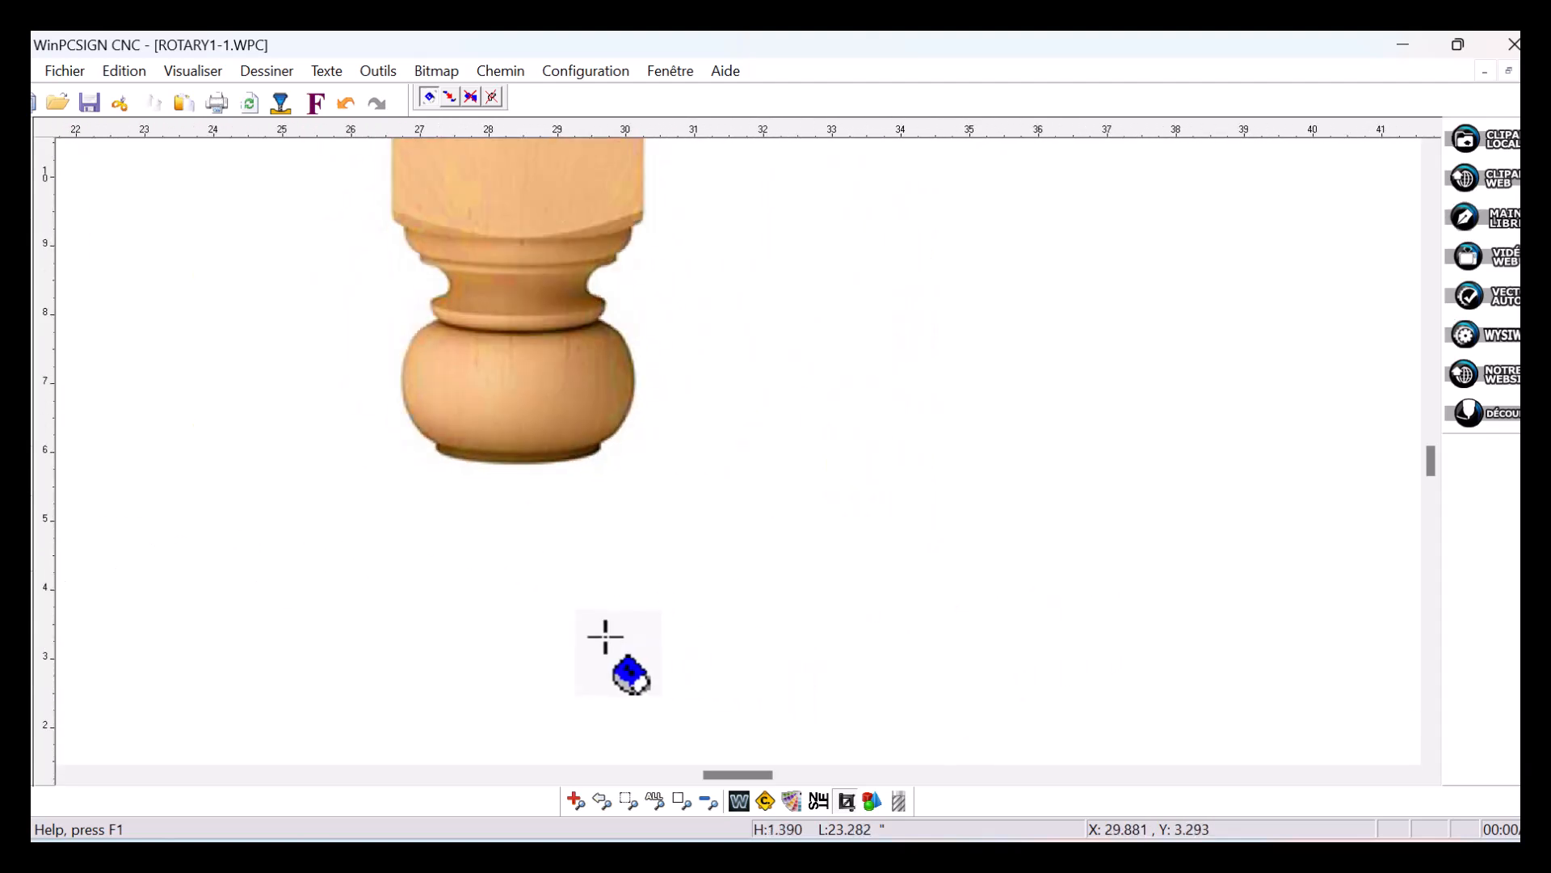
{"action": "scroll", "coordinate": [278, 646], "scroll_direction": "down", "scroll_amount": 1}
{"action": "scroll", "coordinate": [277, 646], "scroll_direction": "down", "scroll_amount": 1}
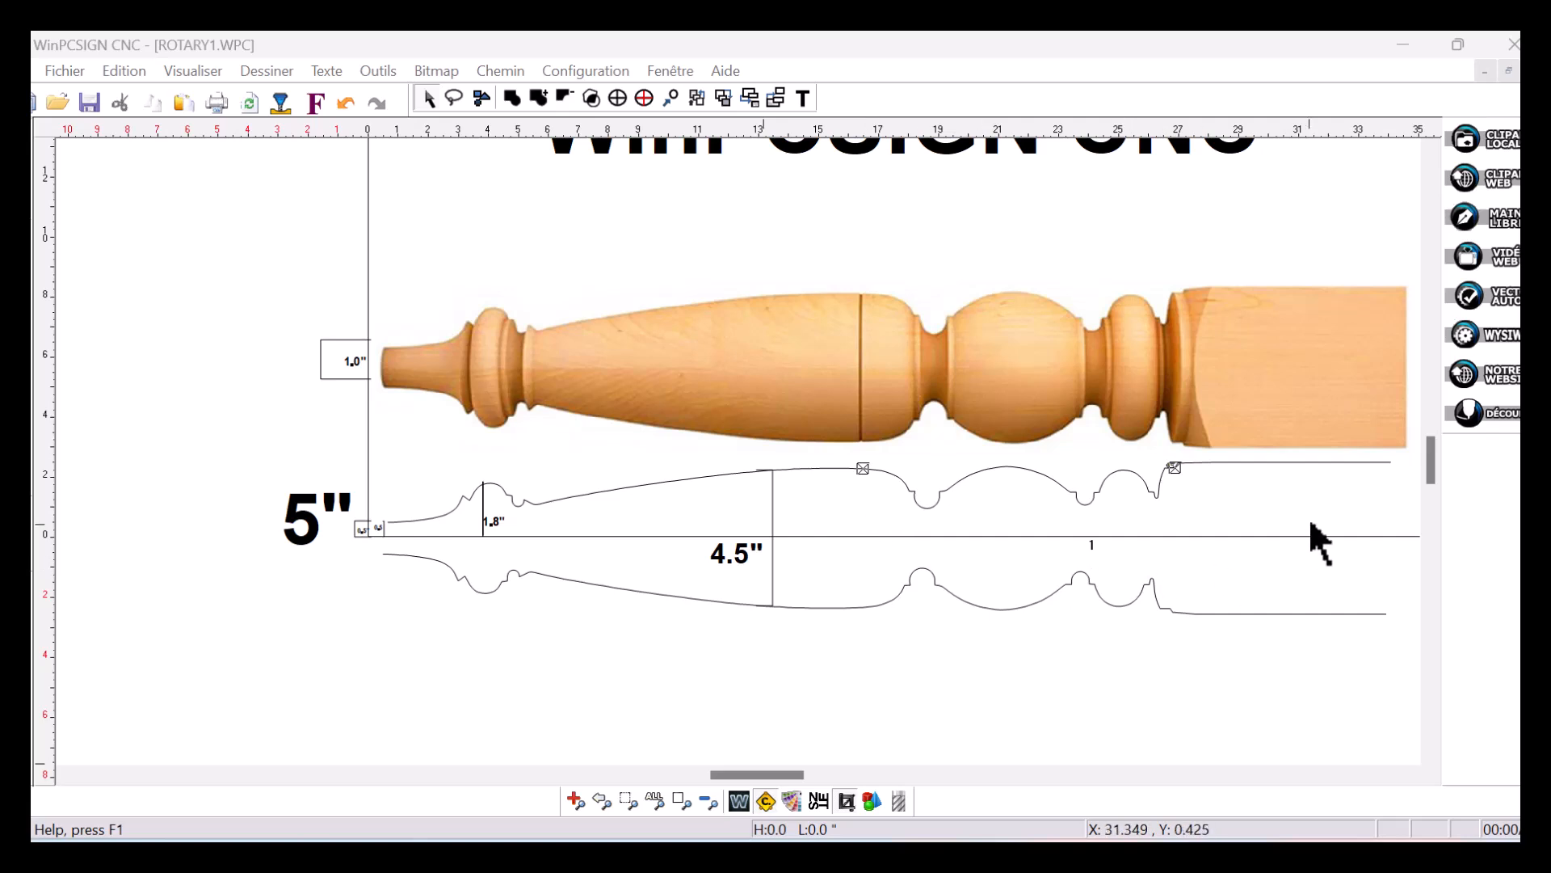
In the ROTARY1 drawing, hide the upper profile's nodes and set the Y position of its lower-left reference point to 0.5
{"action": "scroll", "coordinate": [329, 524], "scroll_direction": "up", "scroll_amount": 1}
{"action": "scroll", "coordinate": [381, 569], "scroll_direction": "up", "scroll_amount": 4}
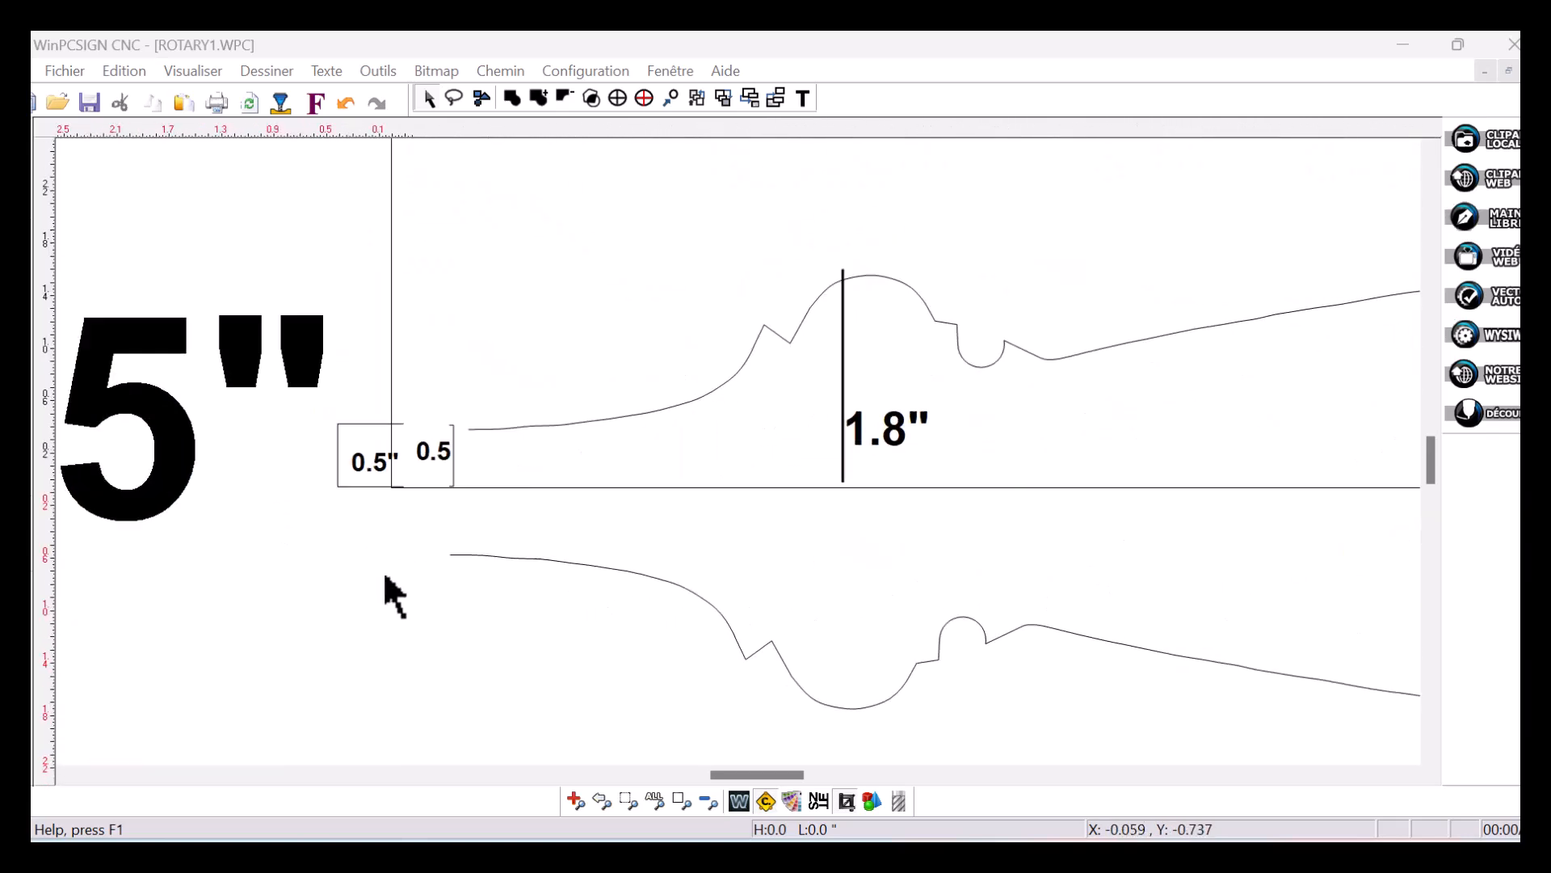
{"action": "left_click", "coordinate": [498, 413]}
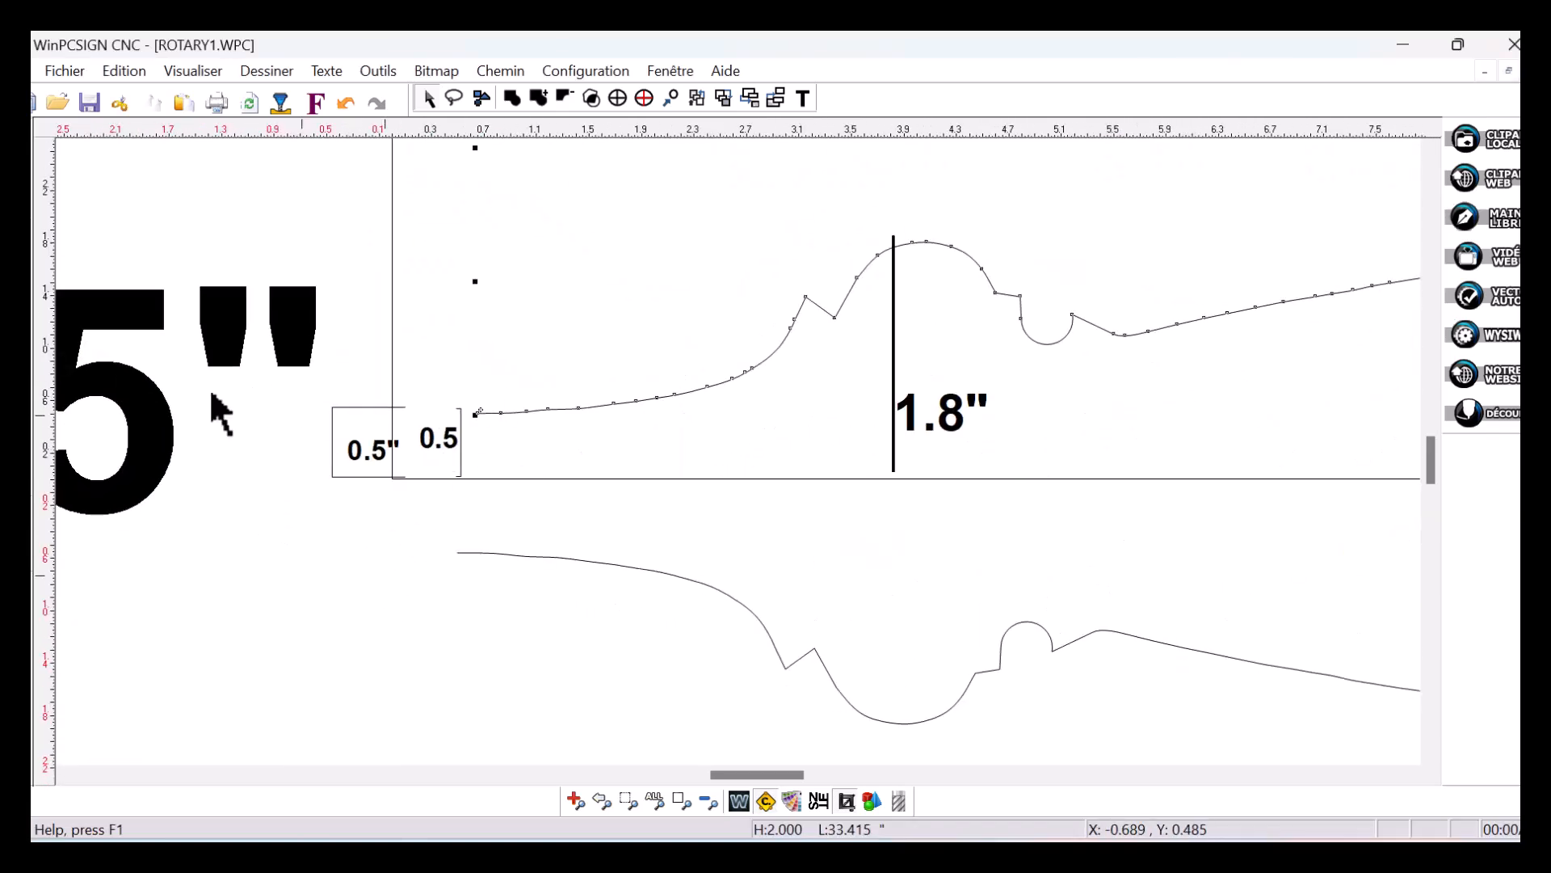
{"action": "scroll", "coordinate": [408, 444], "scroll_direction": "up", "scroll_amount": 1}
{"action": "scroll", "coordinate": [408, 445], "scroll_direction": "down", "scroll_amount": 2}
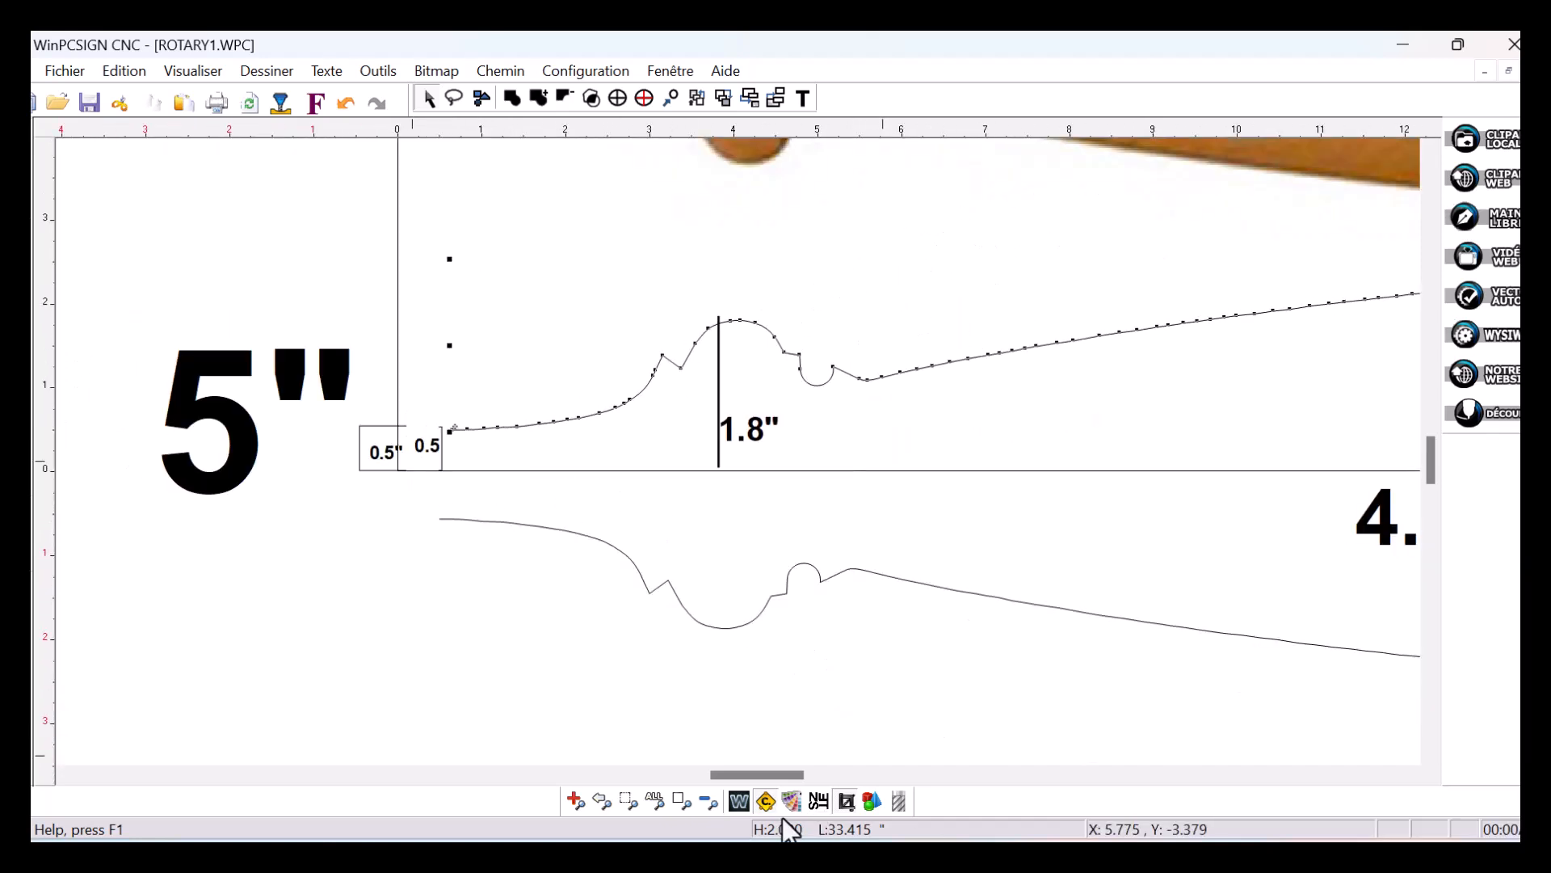
{"action": "left_click", "coordinate": [765, 802]}
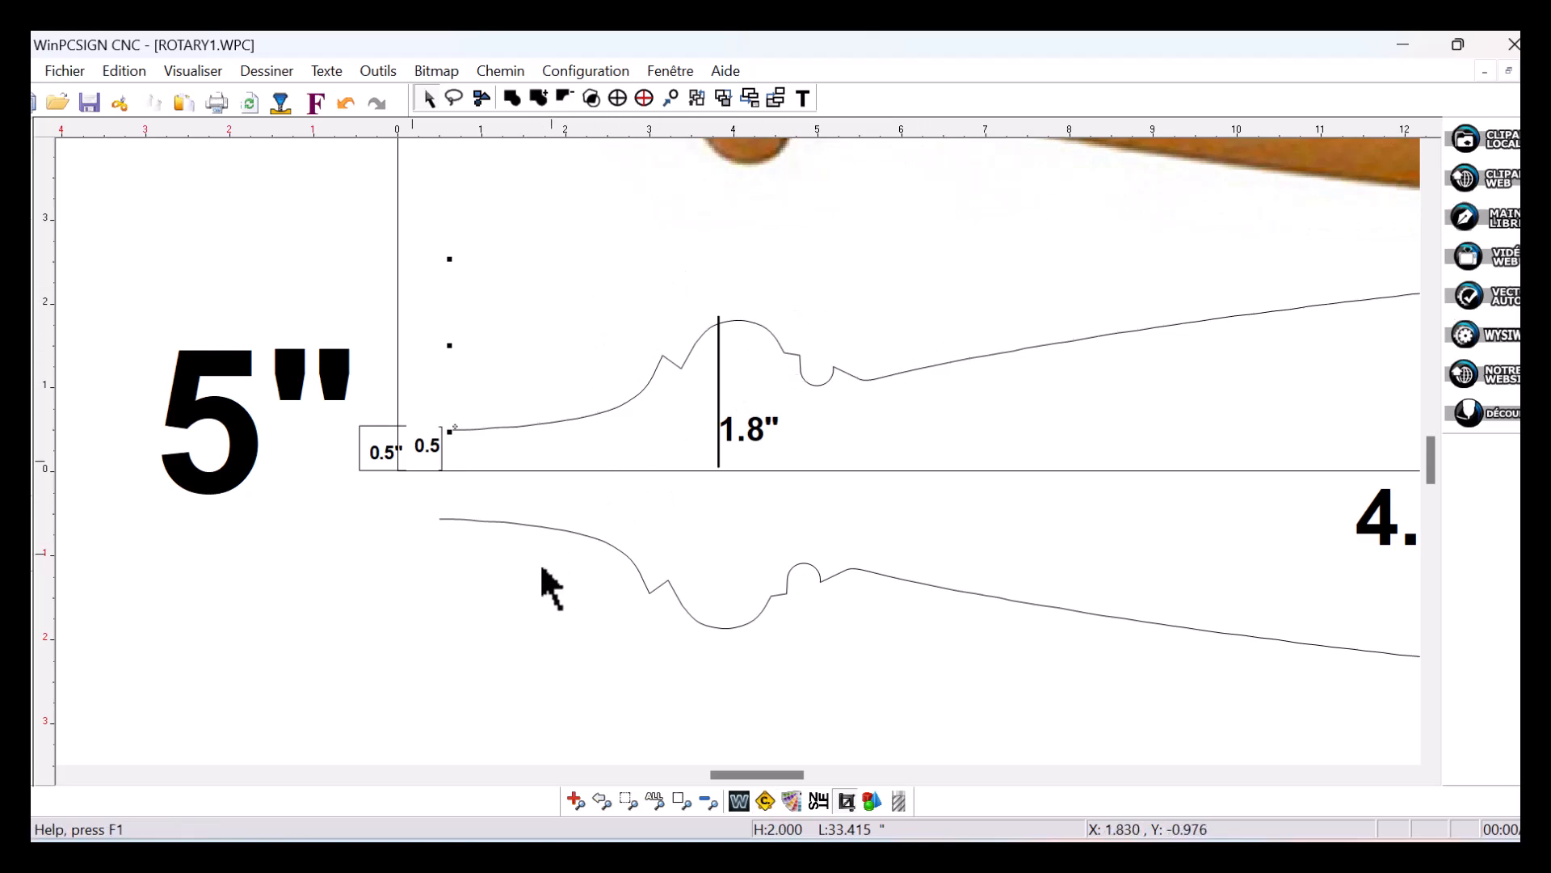
{"action": "right_click", "coordinate": [452, 445]}
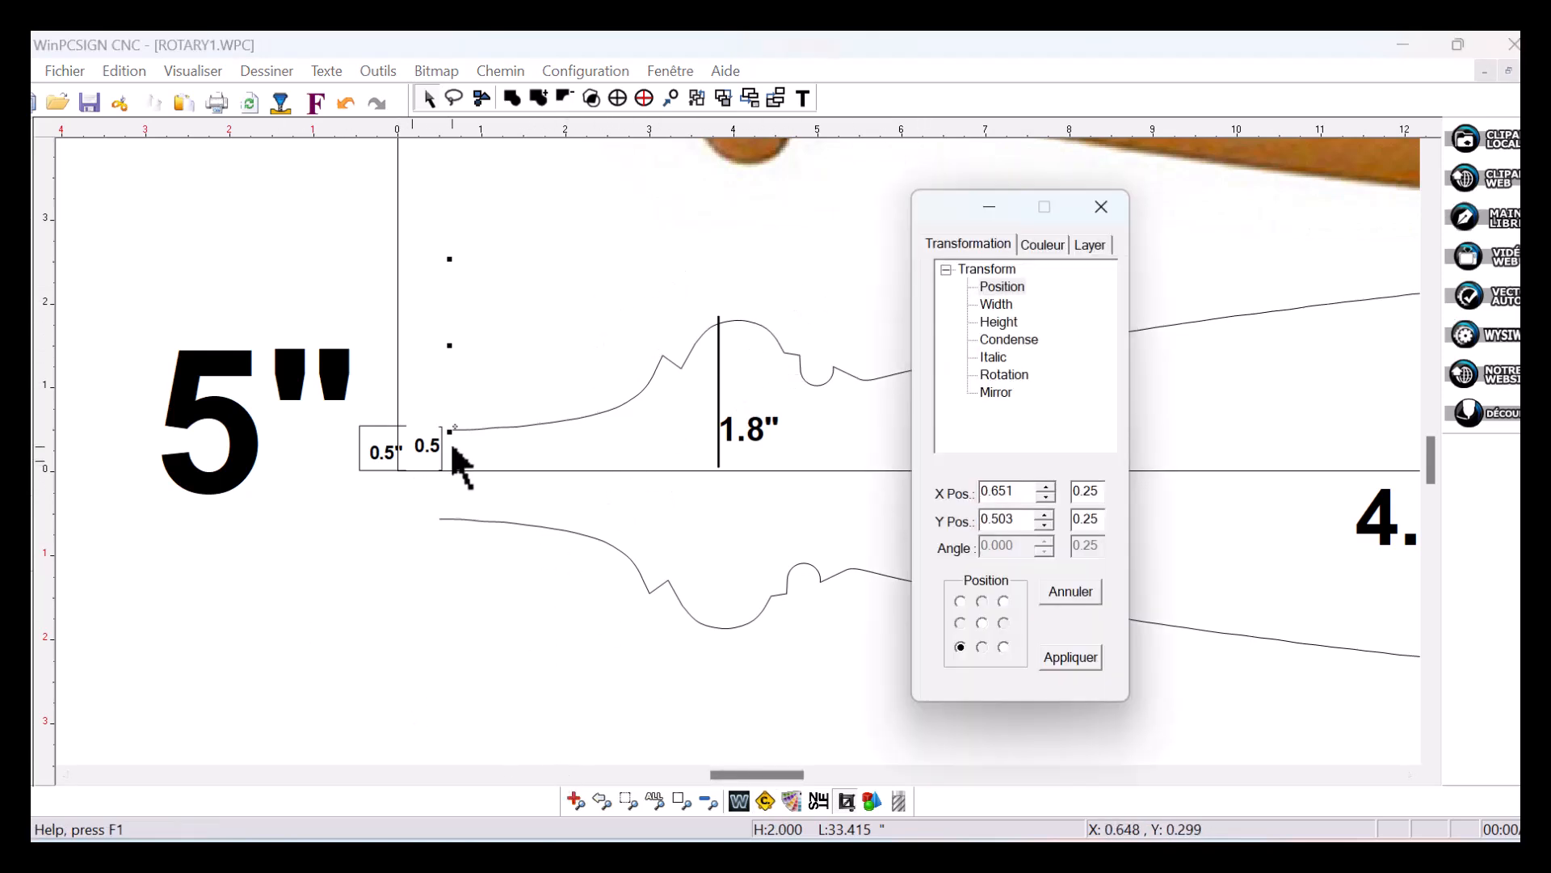
{"action": "left_click_drag", "start_coordinate": [1022, 520], "coordinate": [927, 534]}
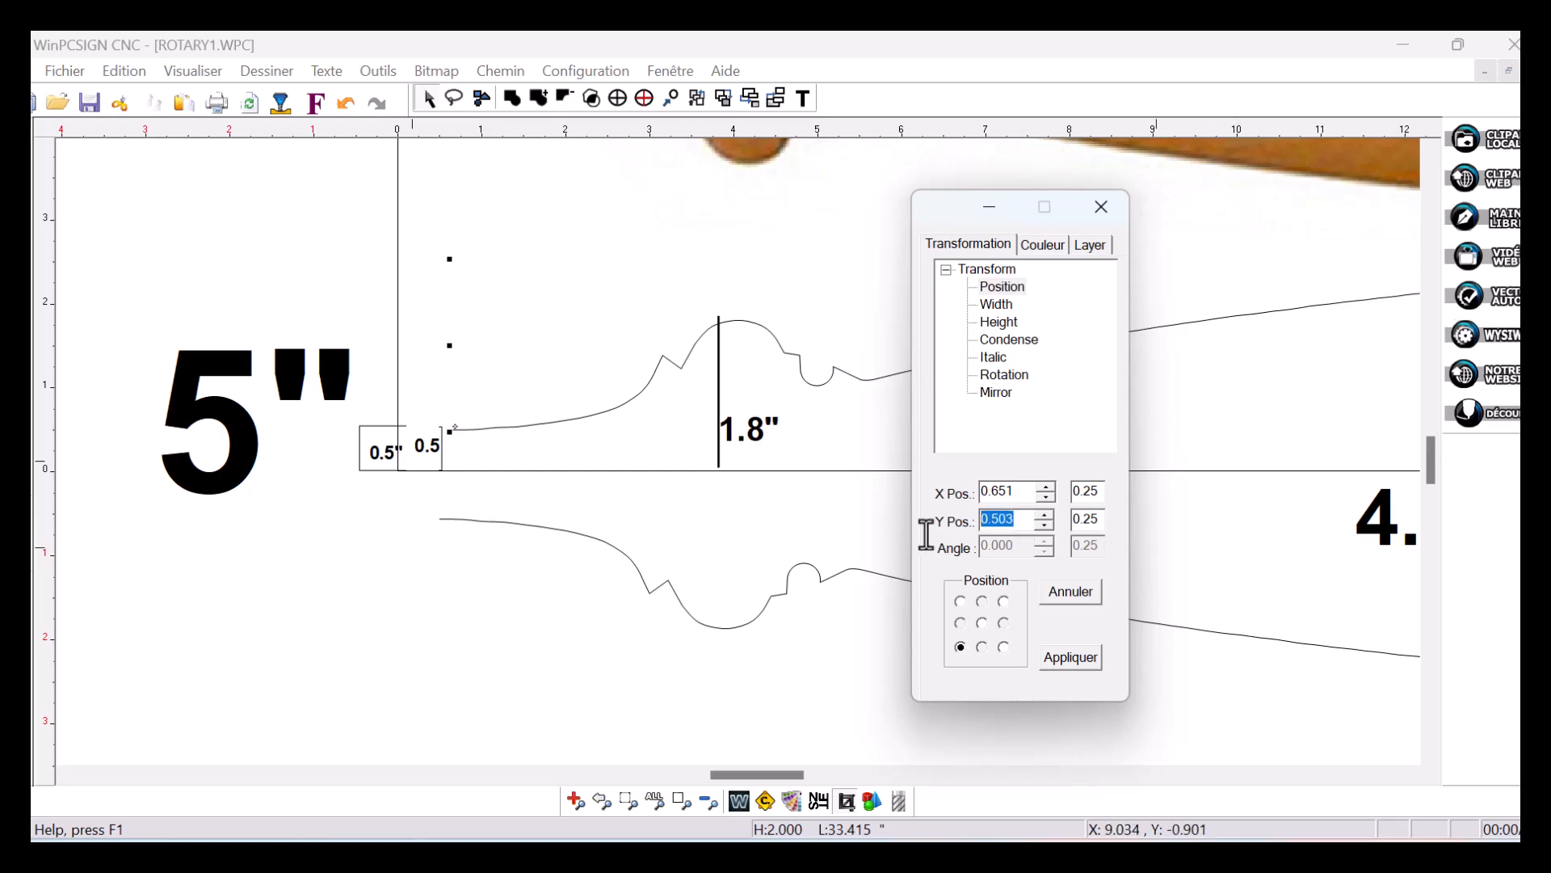
{"action": "type", "text": "0.5"}
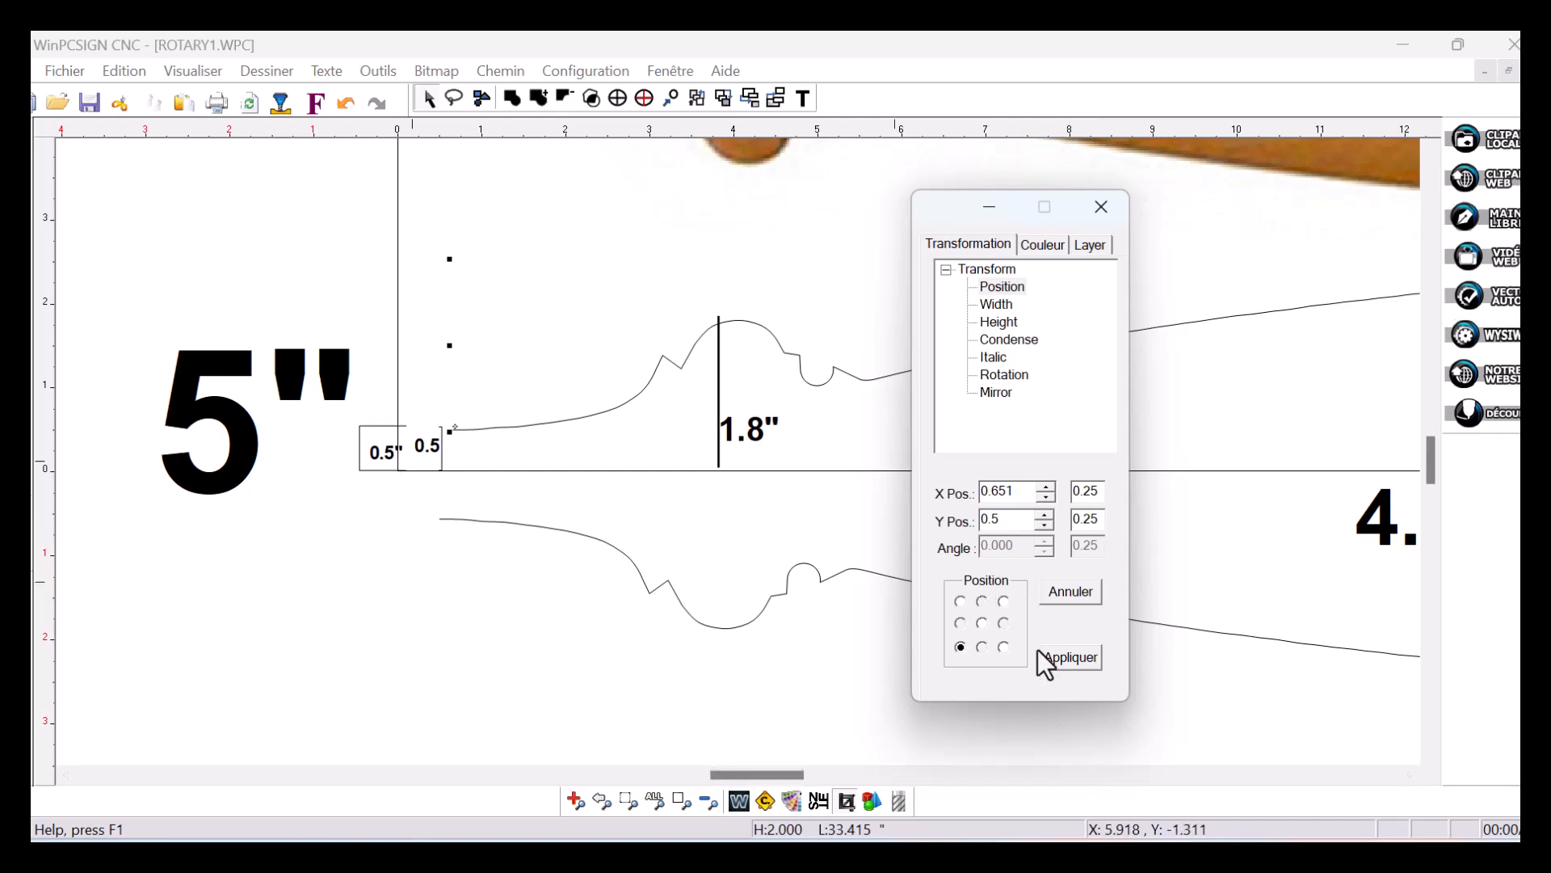
{"action": "left_click", "coordinate": [1065, 664]}
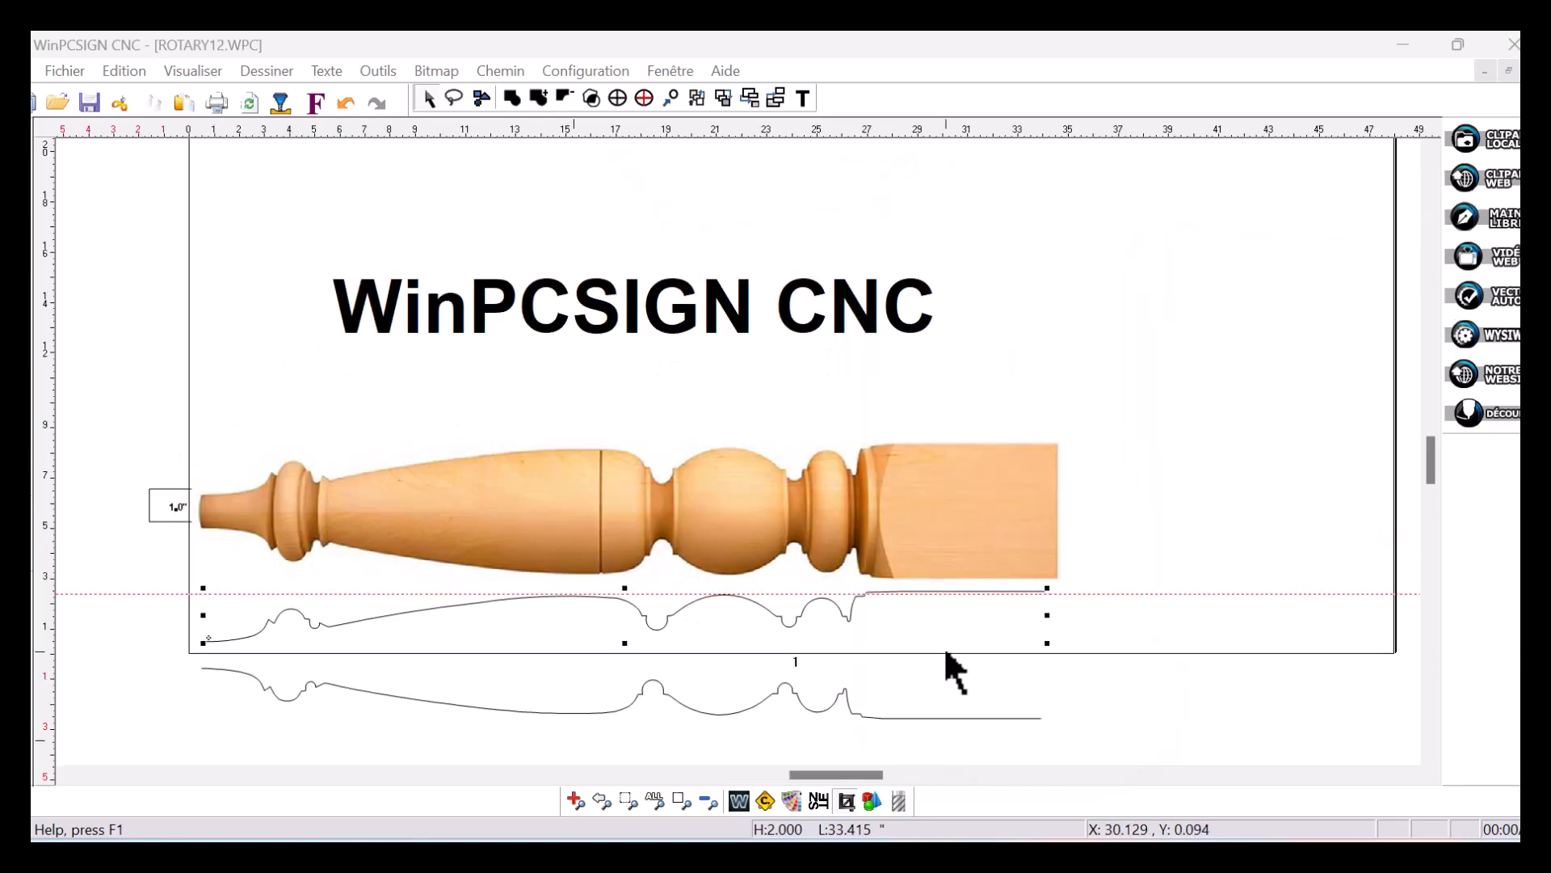
Assign the Melamine Fraise 10mm (1 Flute) Rapide bit to the lathe (Tour) toolpath and select the upper profile curve
{"action": "left_click", "coordinate": [899, 801]}
{"action": "left_click", "coordinate": [1423, 229]}
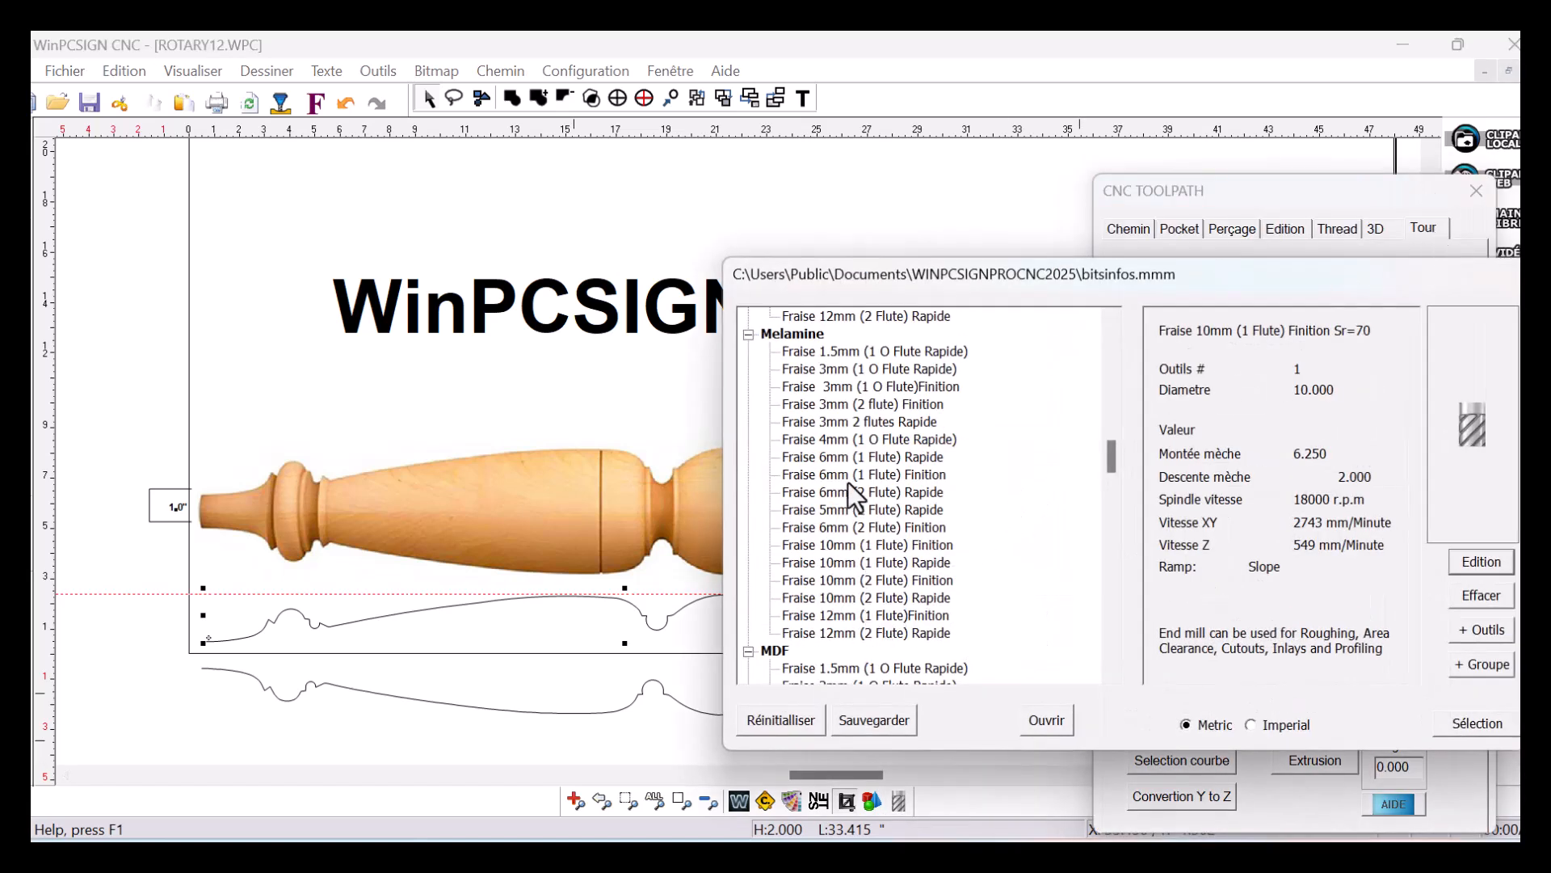
{"action": "scroll", "coordinate": [857, 494], "scroll_direction": "down", "scroll_amount": 4}
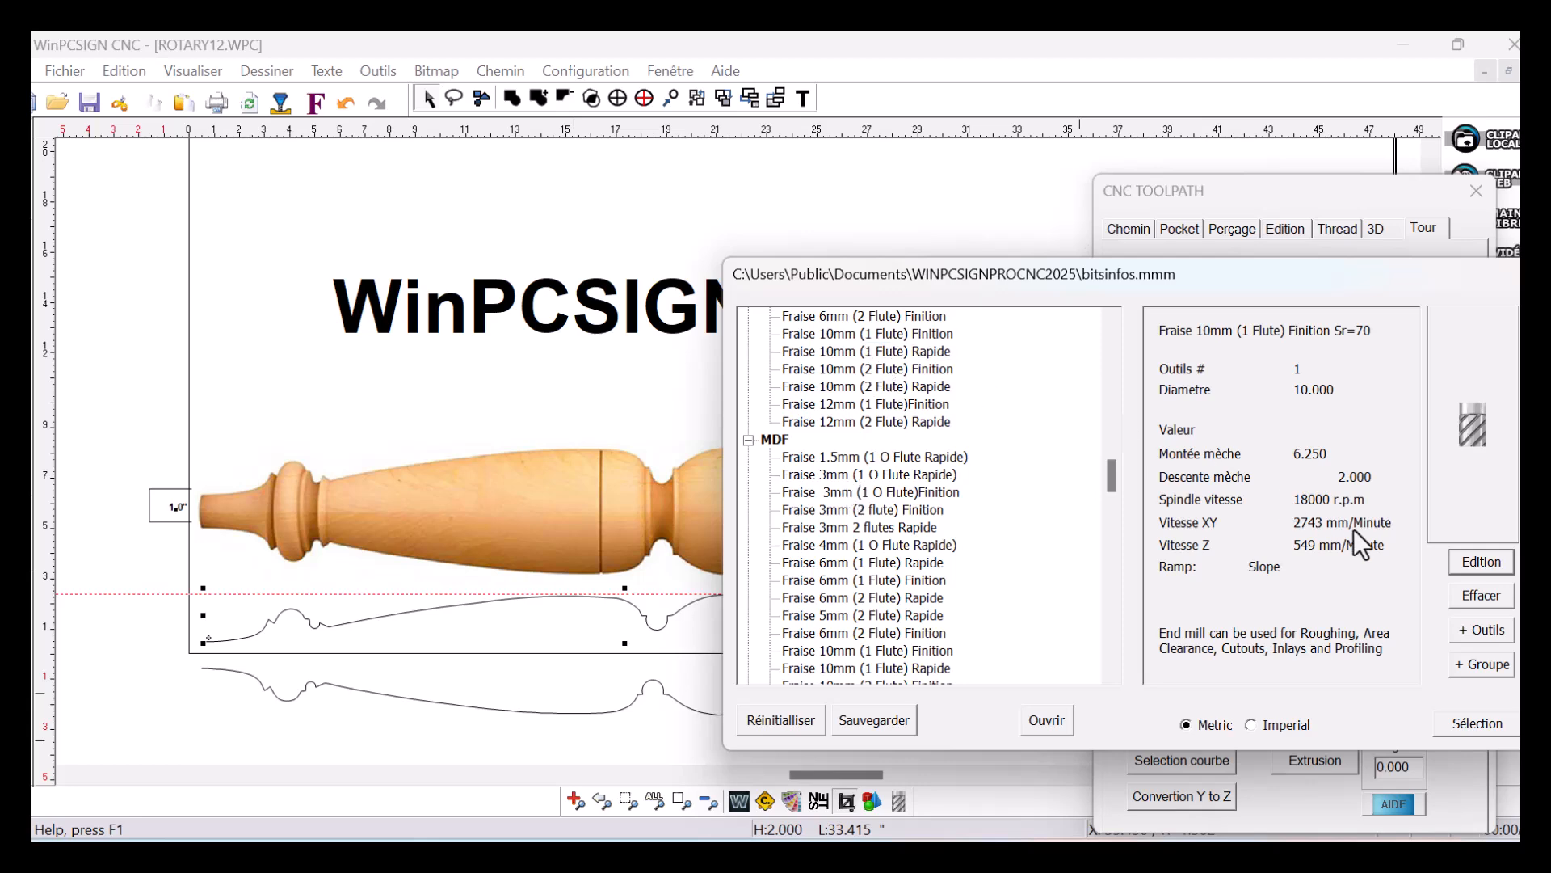
{"action": "left_click", "coordinate": [900, 351]}
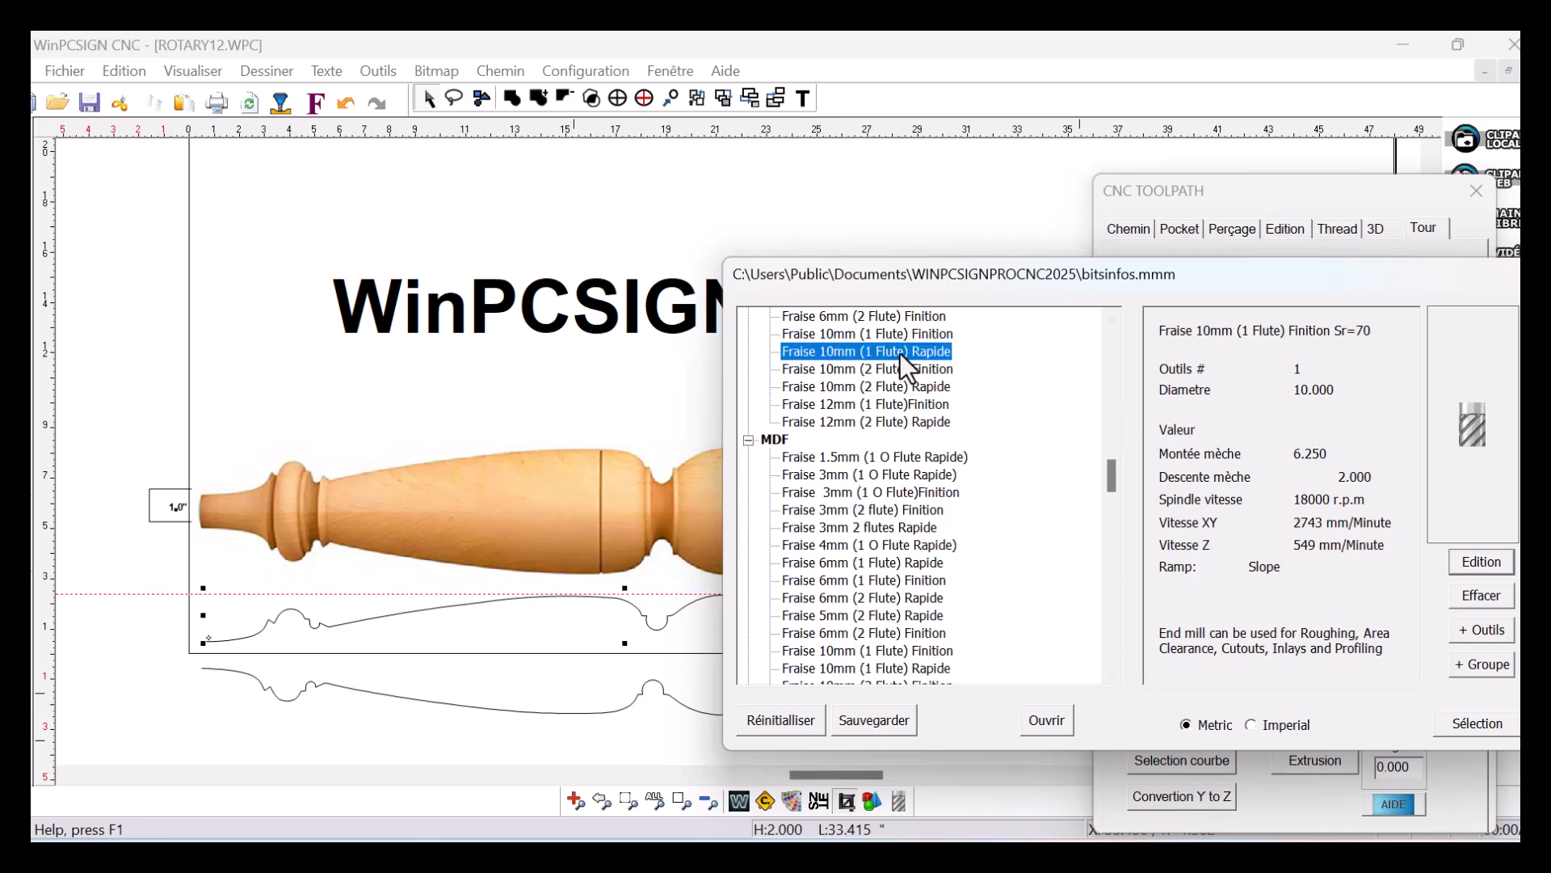
{"action": "left_click", "coordinate": [1481, 725]}
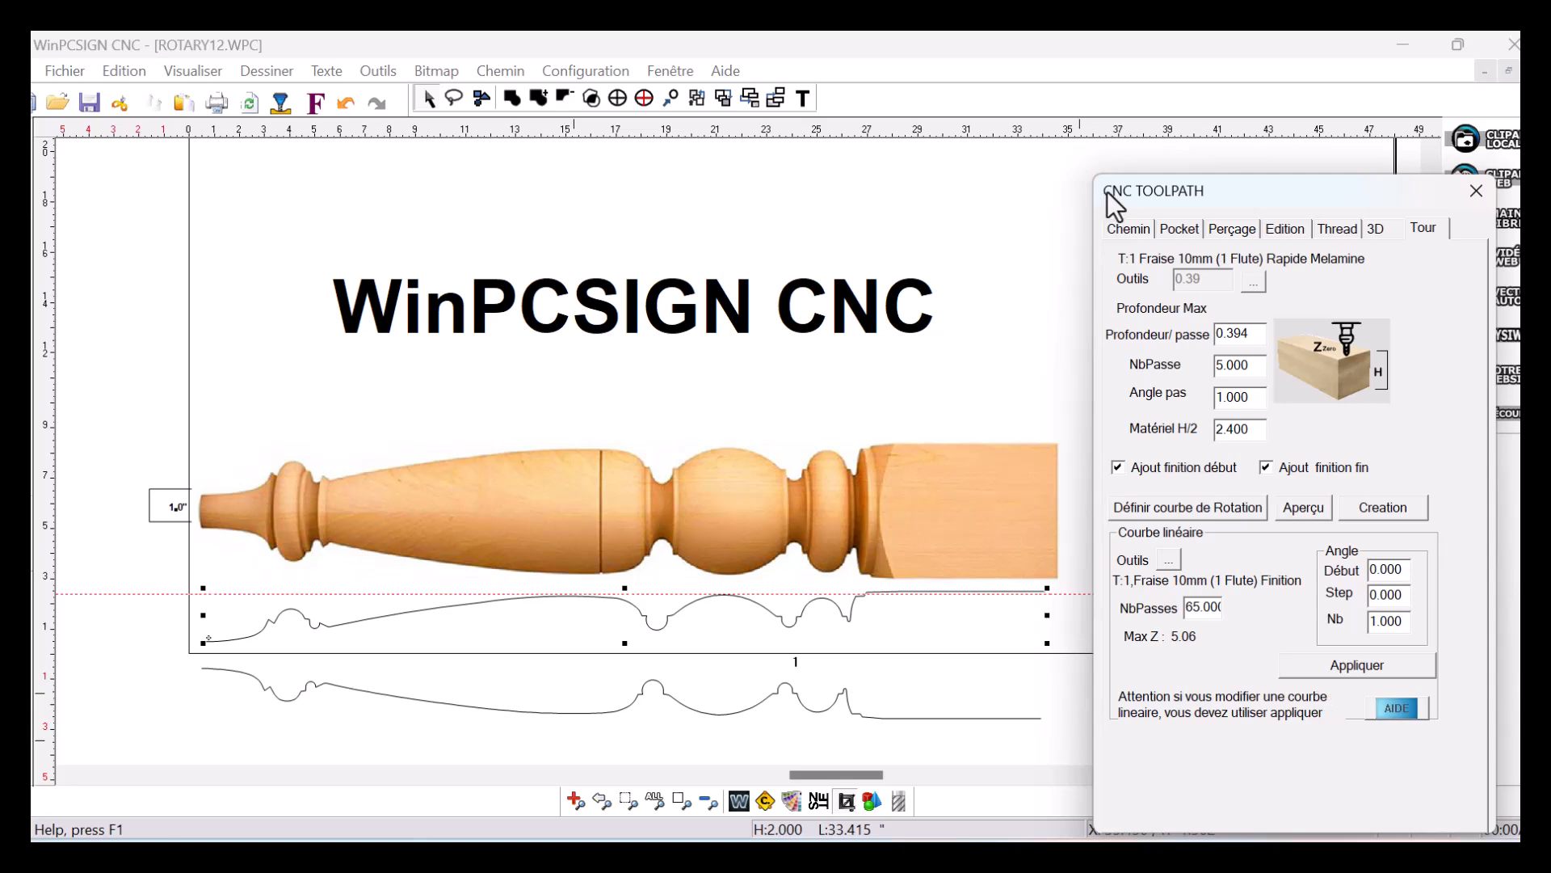
{"action": "left_click", "coordinate": [933, 679]}
{"action": "left_click", "coordinate": [823, 597]}
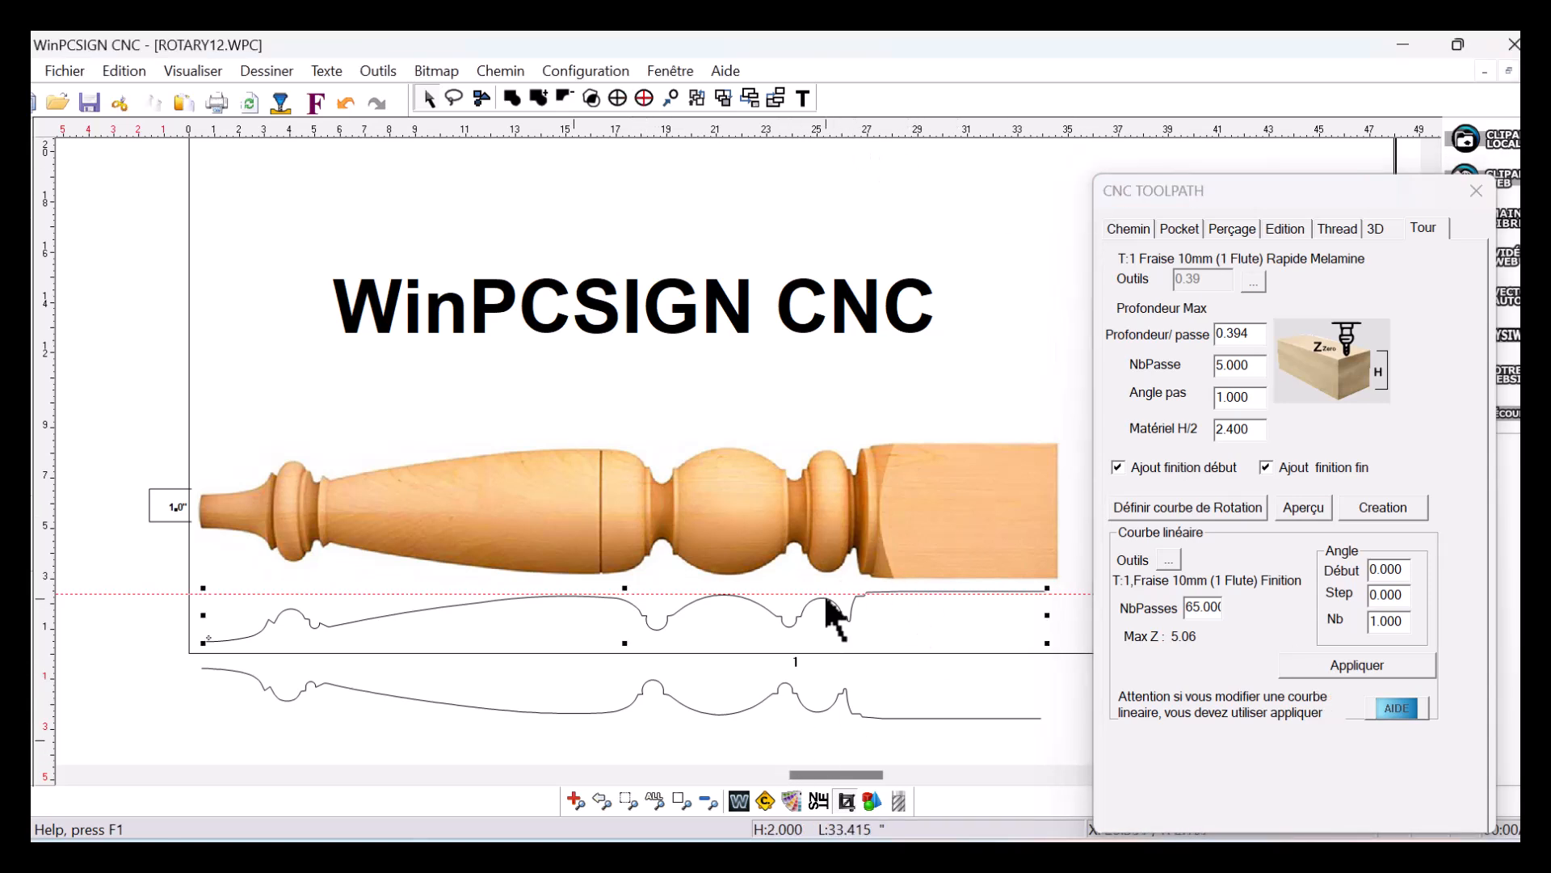
Define the selected upper profile as the rotation curve and preview the turned leg from another angle in 3D
{"action": "left_click", "coordinate": [1151, 507]}
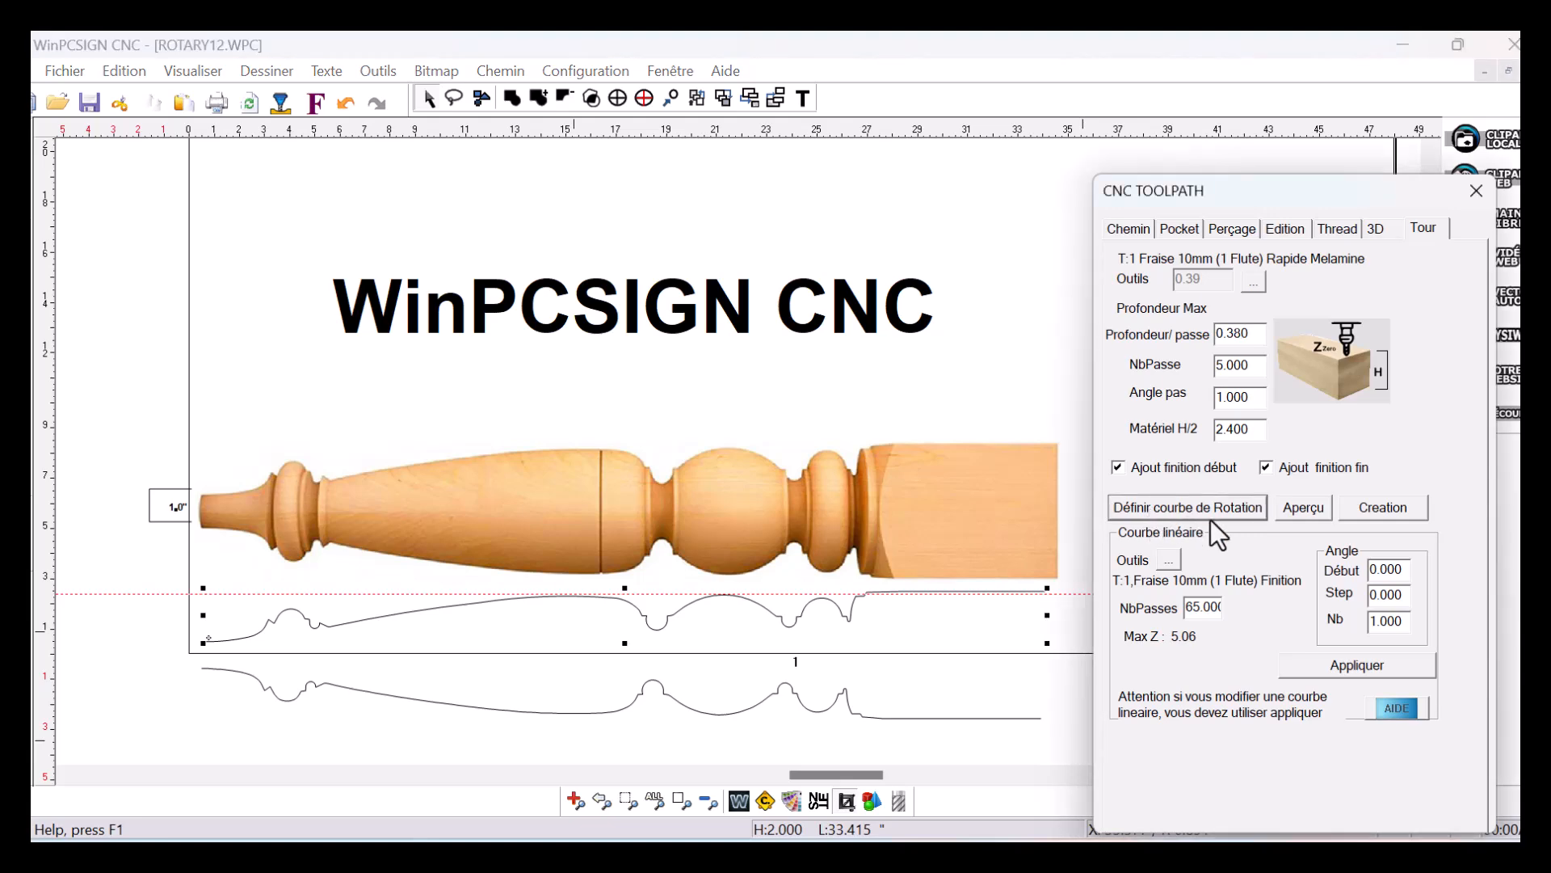
{"action": "left_click", "coordinate": [1312, 508]}
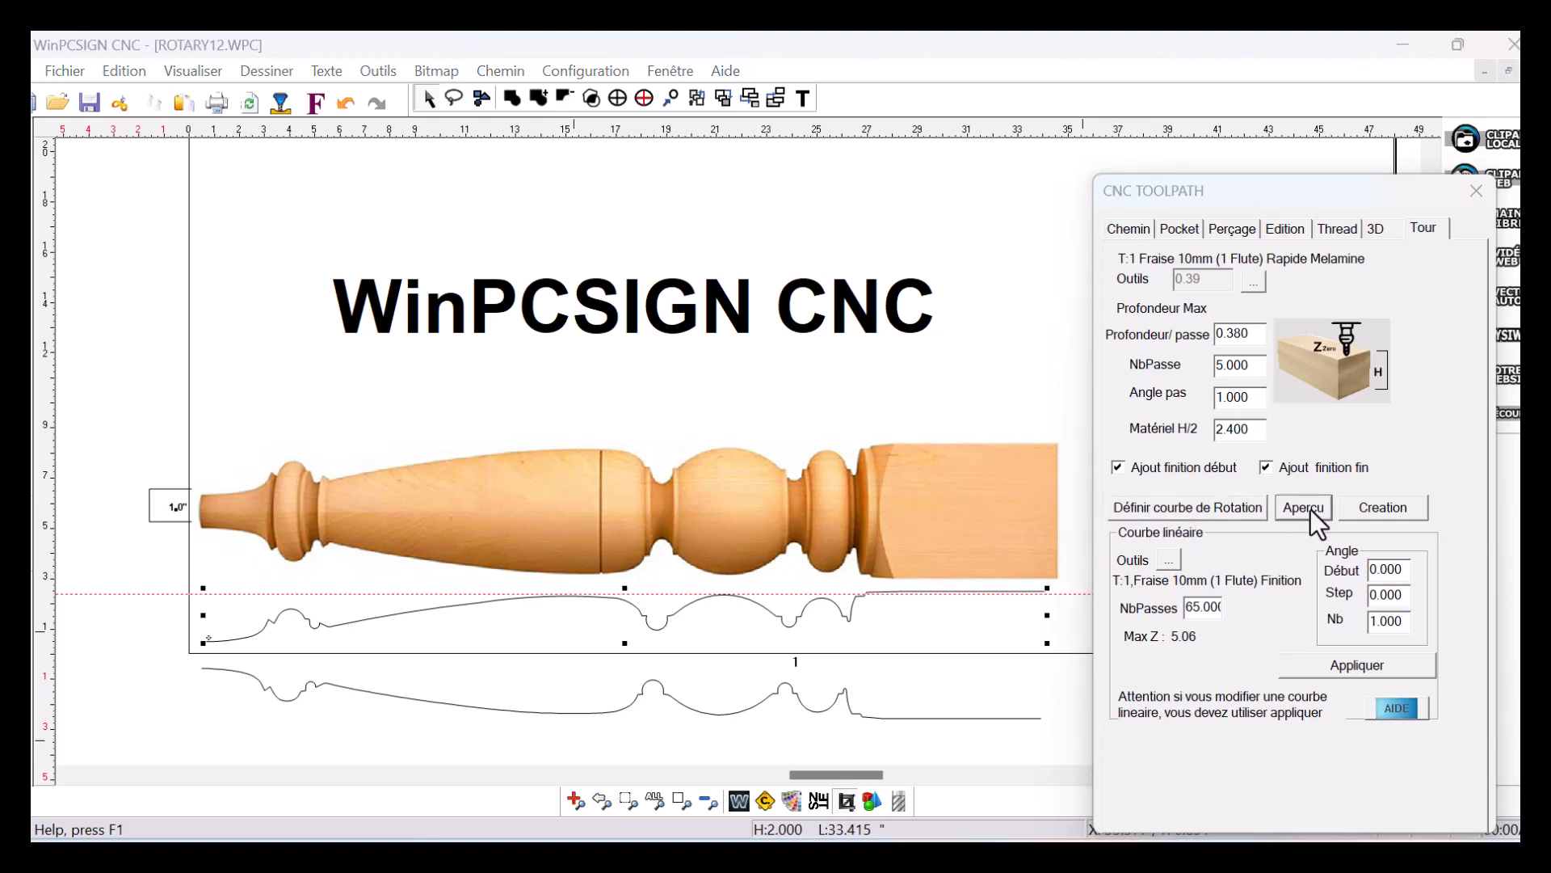
{"action": "left_click_drag", "start_coordinate": [855, 437], "coordinate": [611, 314]}
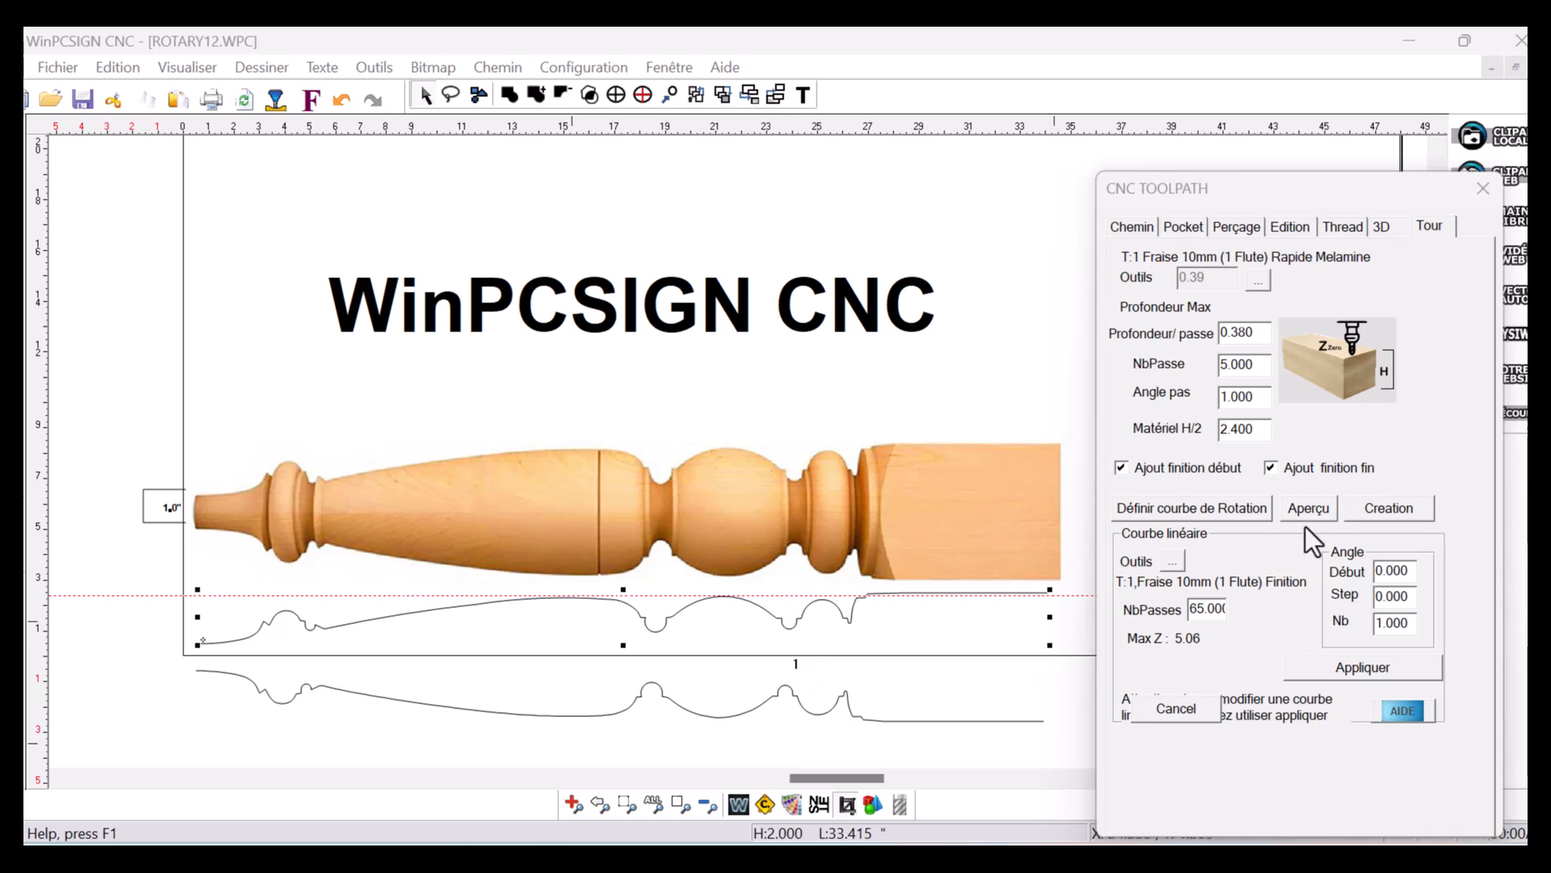
Create the lathe G-code file GCode.nc in the Video folder for all tools, replacing the existing file
{"action": "left_click", "coordinate": [1409, 504]}
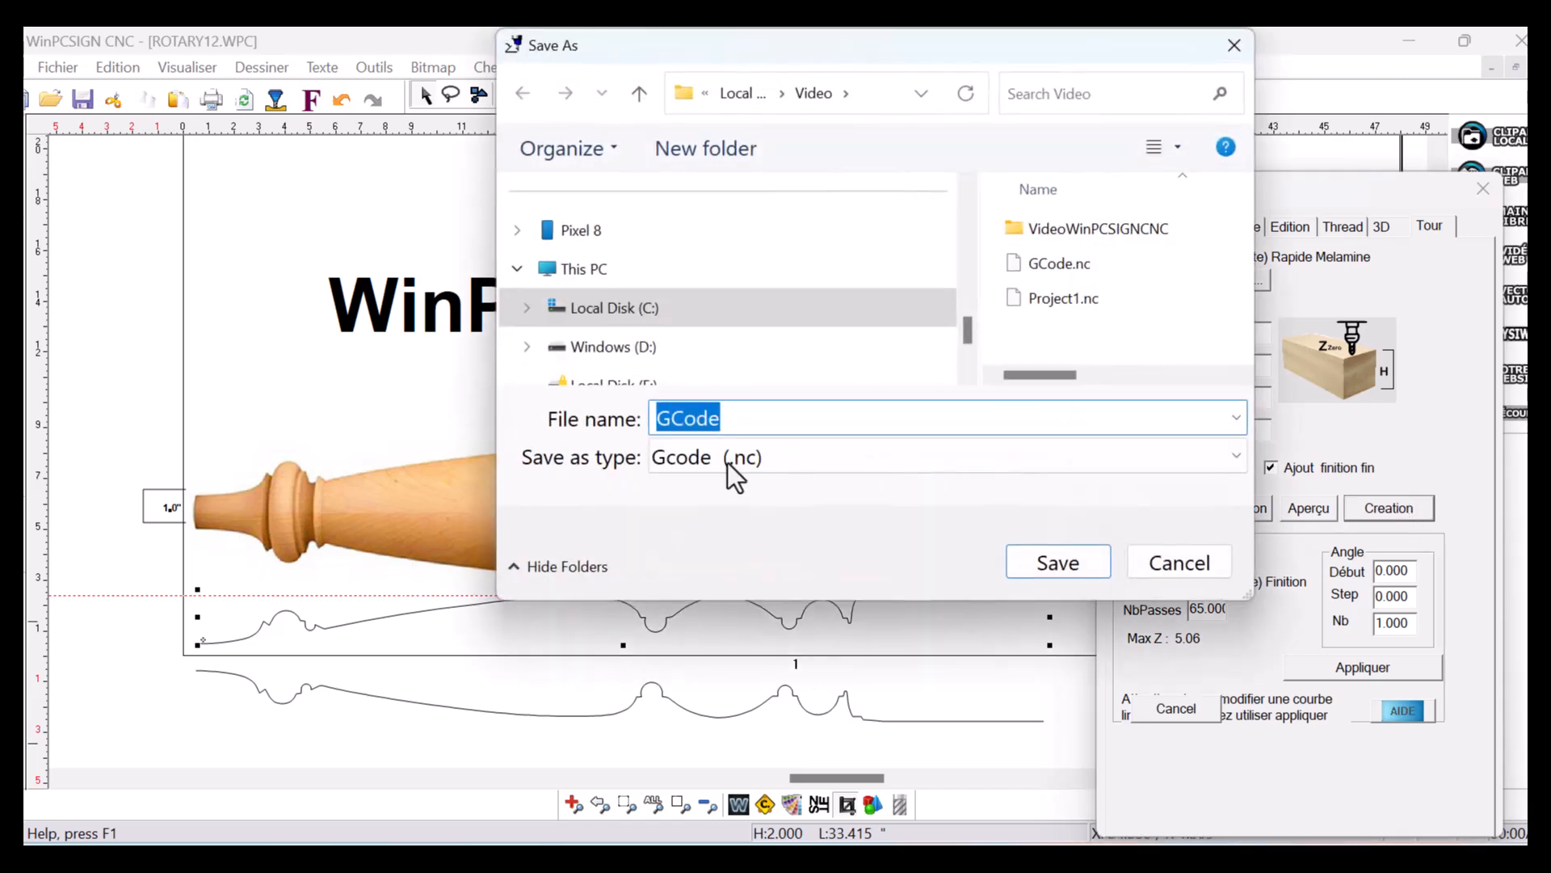
{"action": "left_click", "coordinate": [793, 413]}
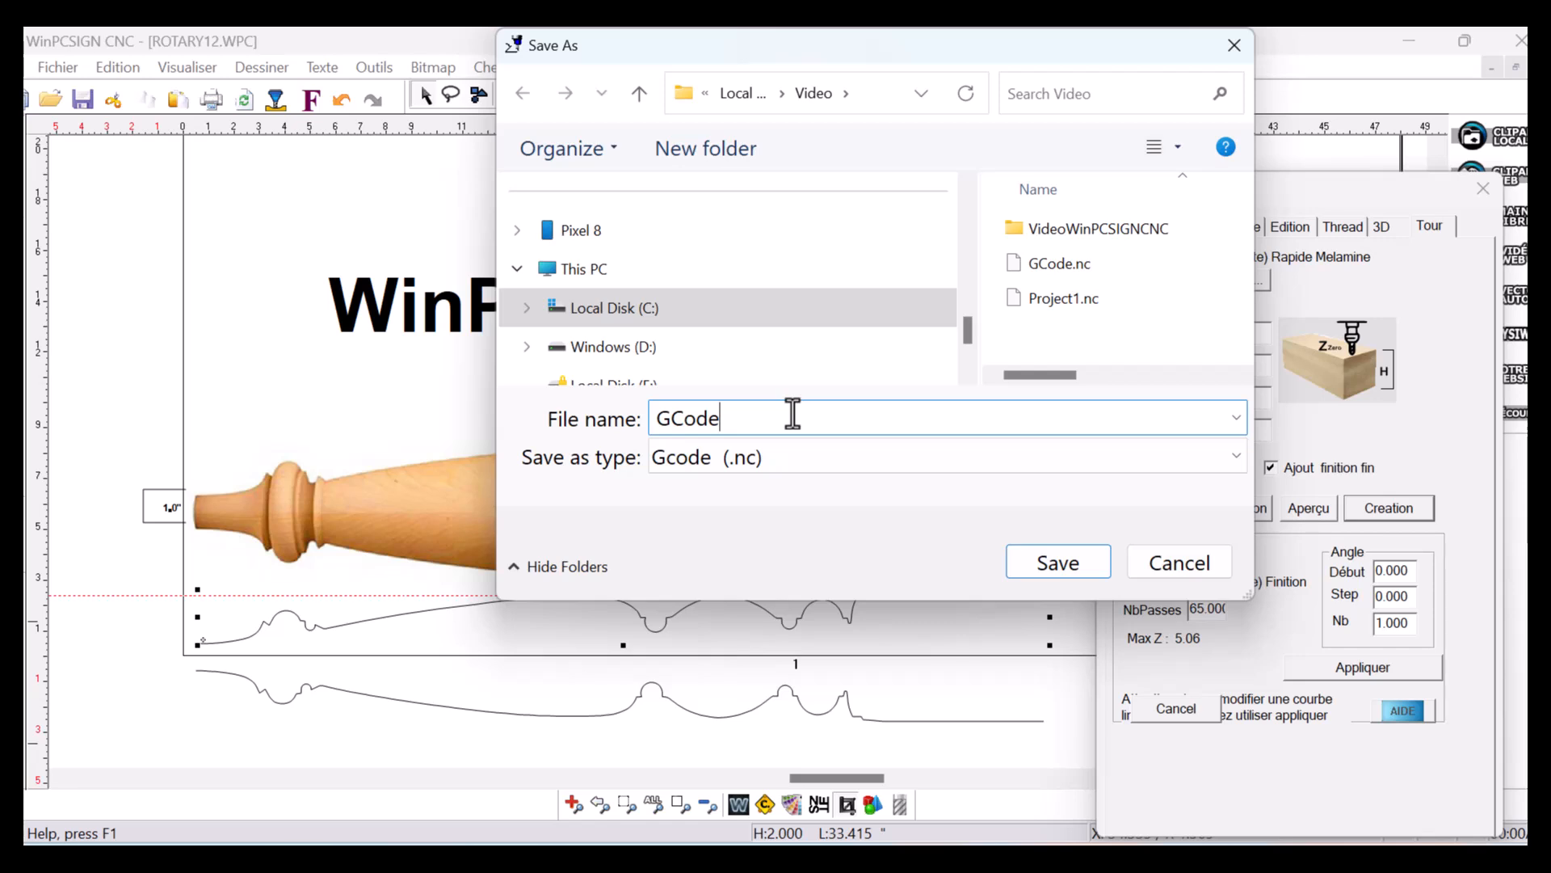
{"action": "left_click", "coordinate": [1041, 566]}
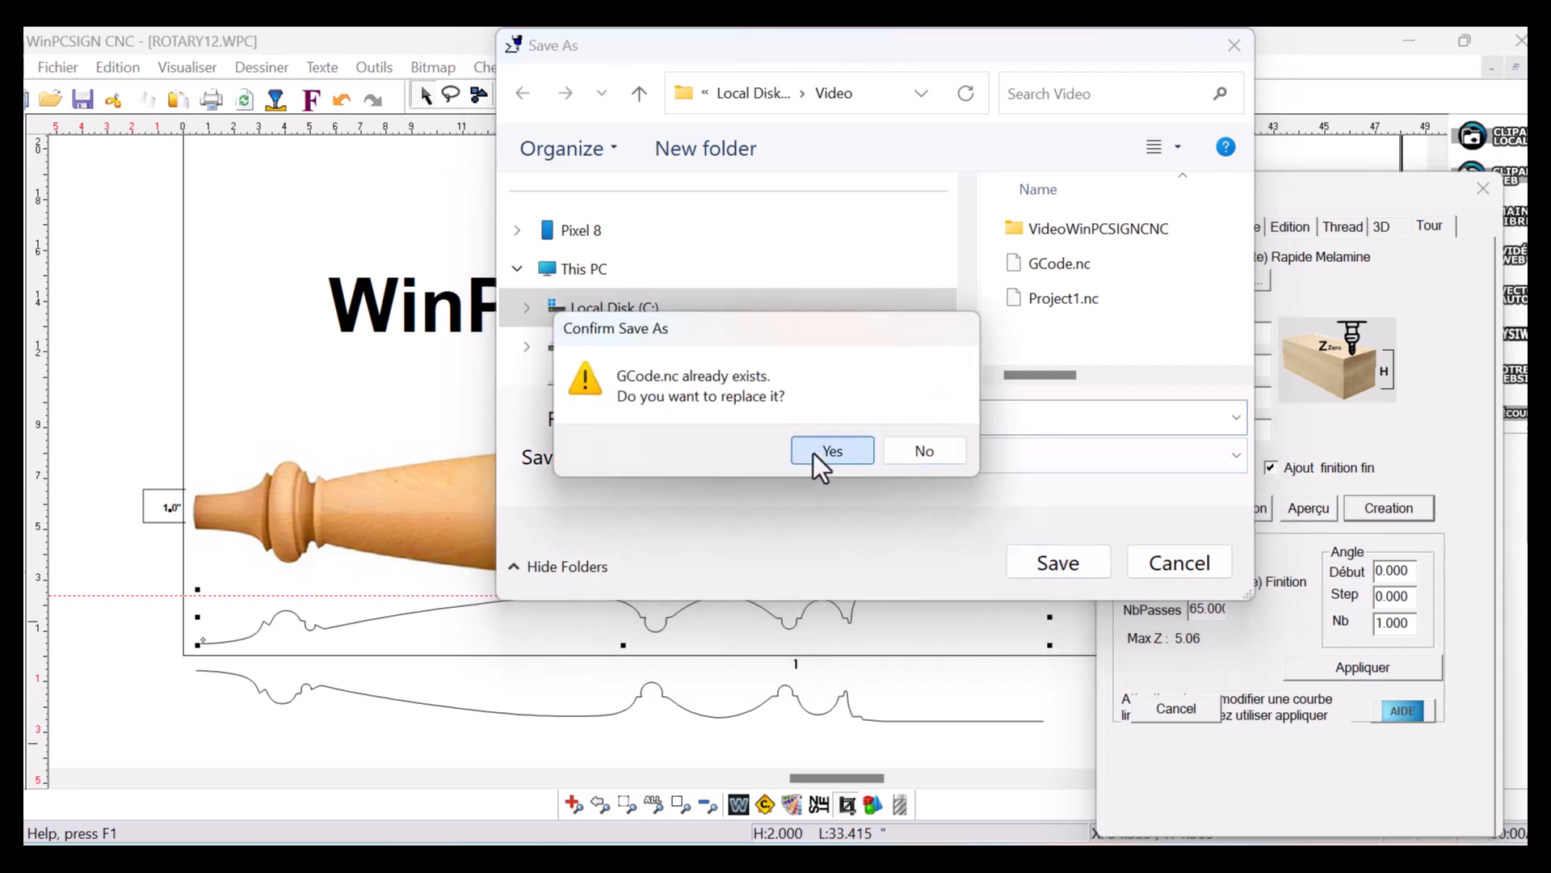
{"action": "left_click", "coordinate": [814, 454]}
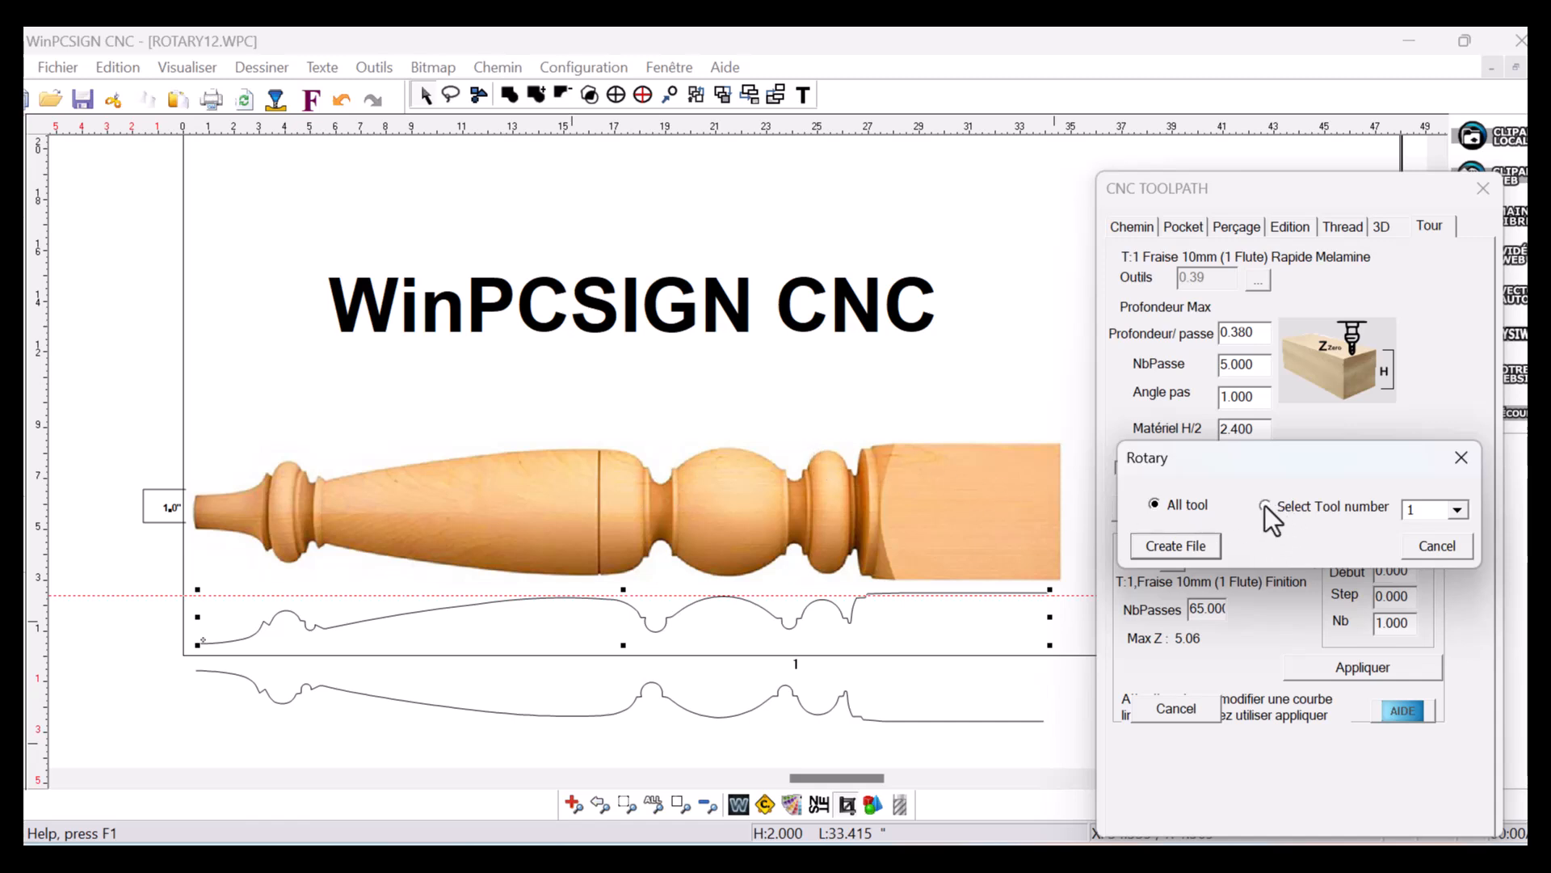
{"action": "left_click", "coordinate": [1181, 546]}
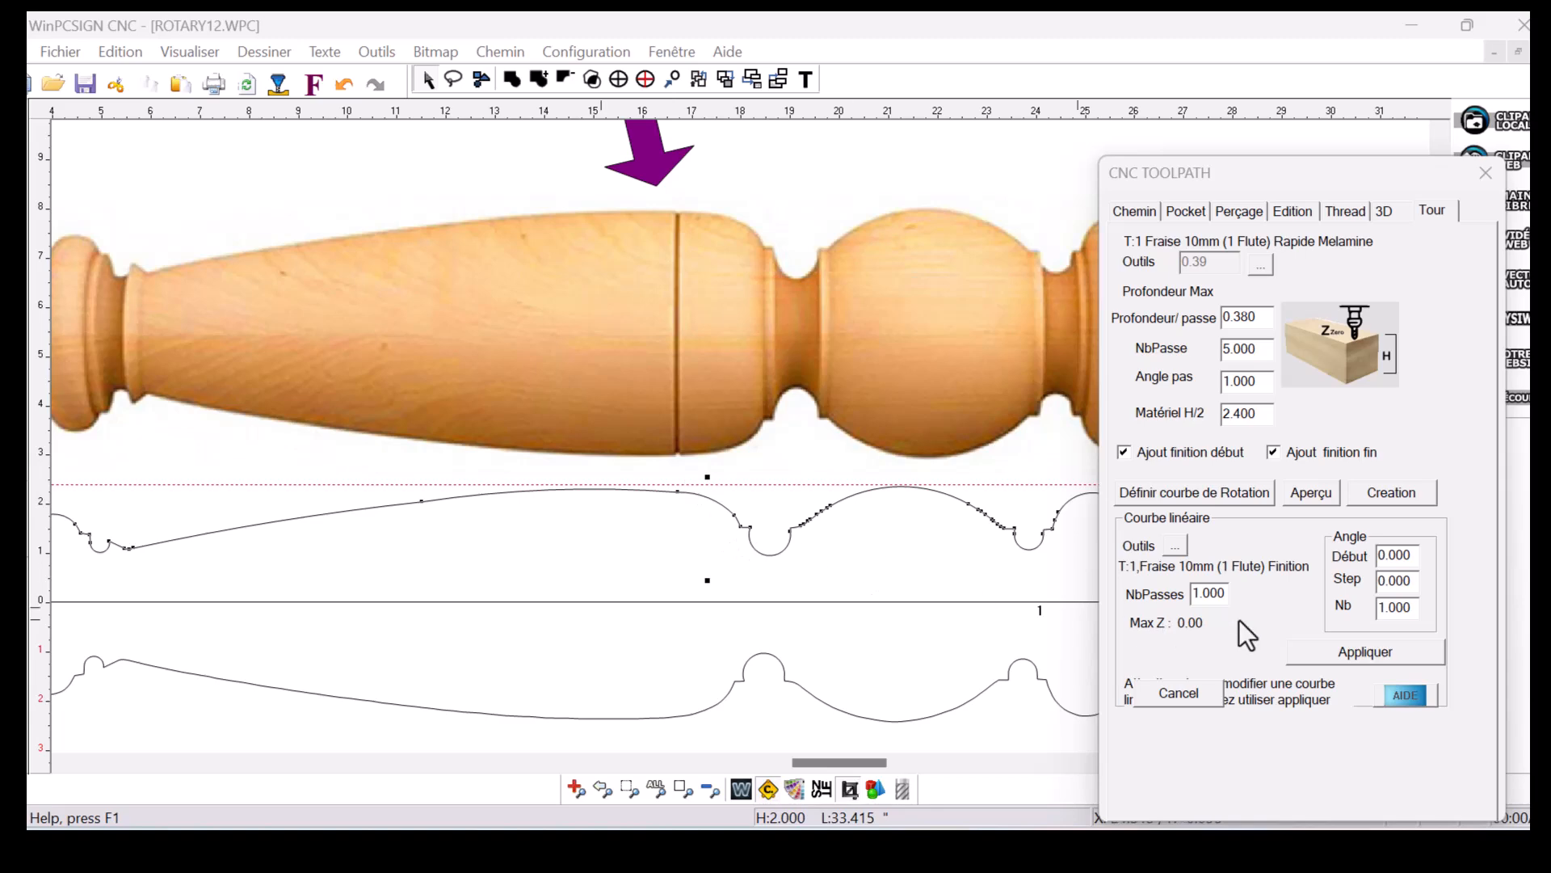
Assign the Fraise 3mm (2 flute) Finition bit to the drilling (Perçage) toolpath and enable rotary use
{"action": "left_click", "coordinate": [1233, 211]}
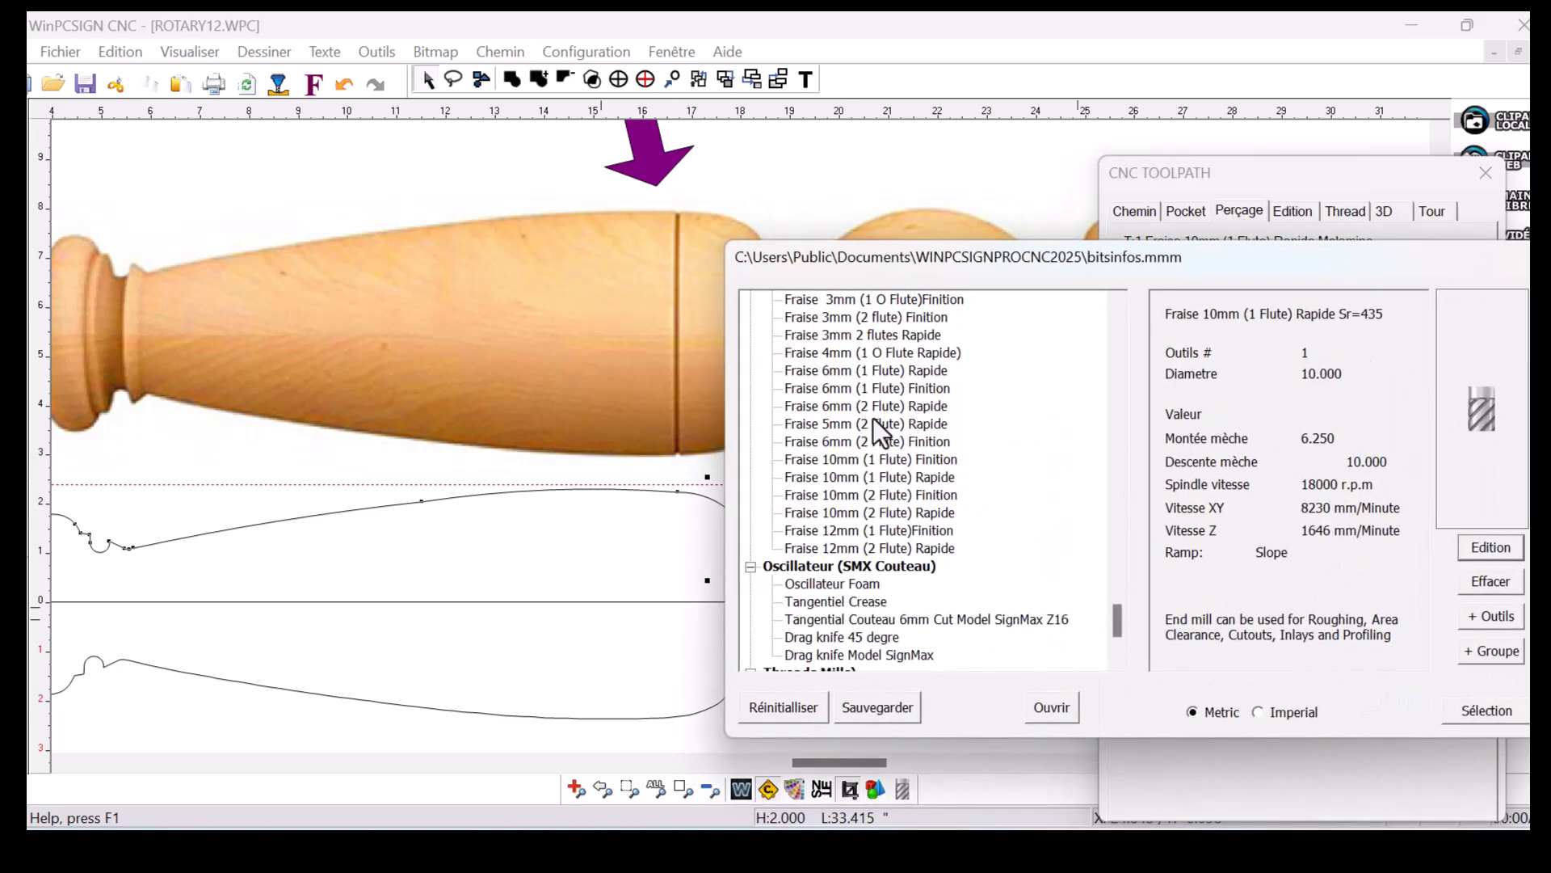
{"action": "left_click", "coordinate": [871, 315]}
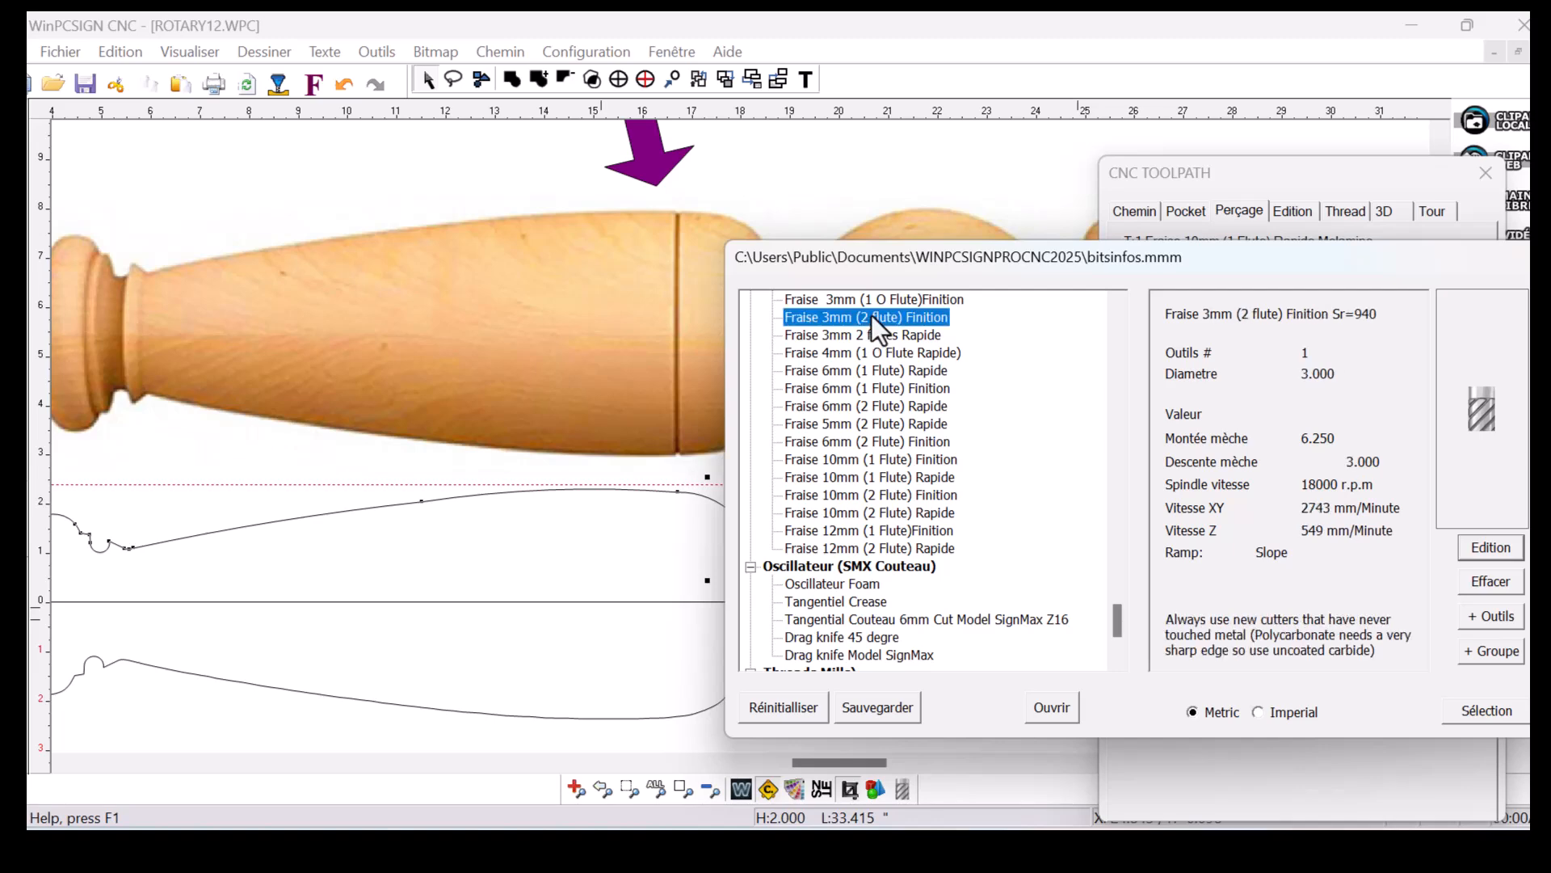
{"action": "left_click", "coordinate": [1493, 714]}
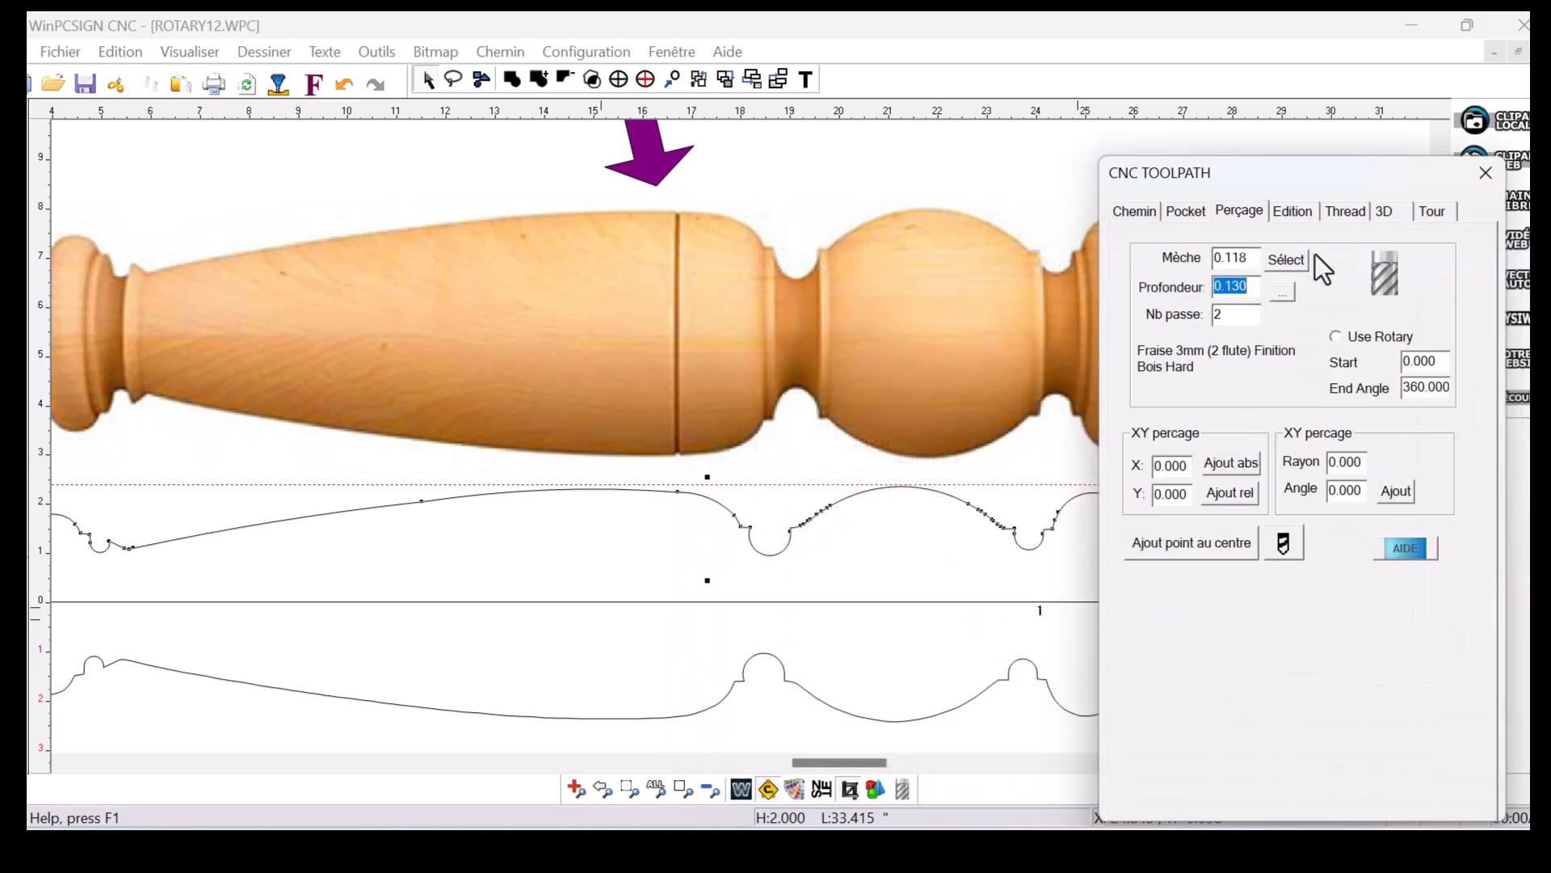
{"action": "left_click", "coordinate": [1335, 336]}
Add a rotary drilling point at the upper profile node below the leg's dark groove line, at X 16.708, Y 2.249
{"action": "left_click", "coordinate": [15, 130]}
{"action": "left_click", "coordinate": [677, 491]}
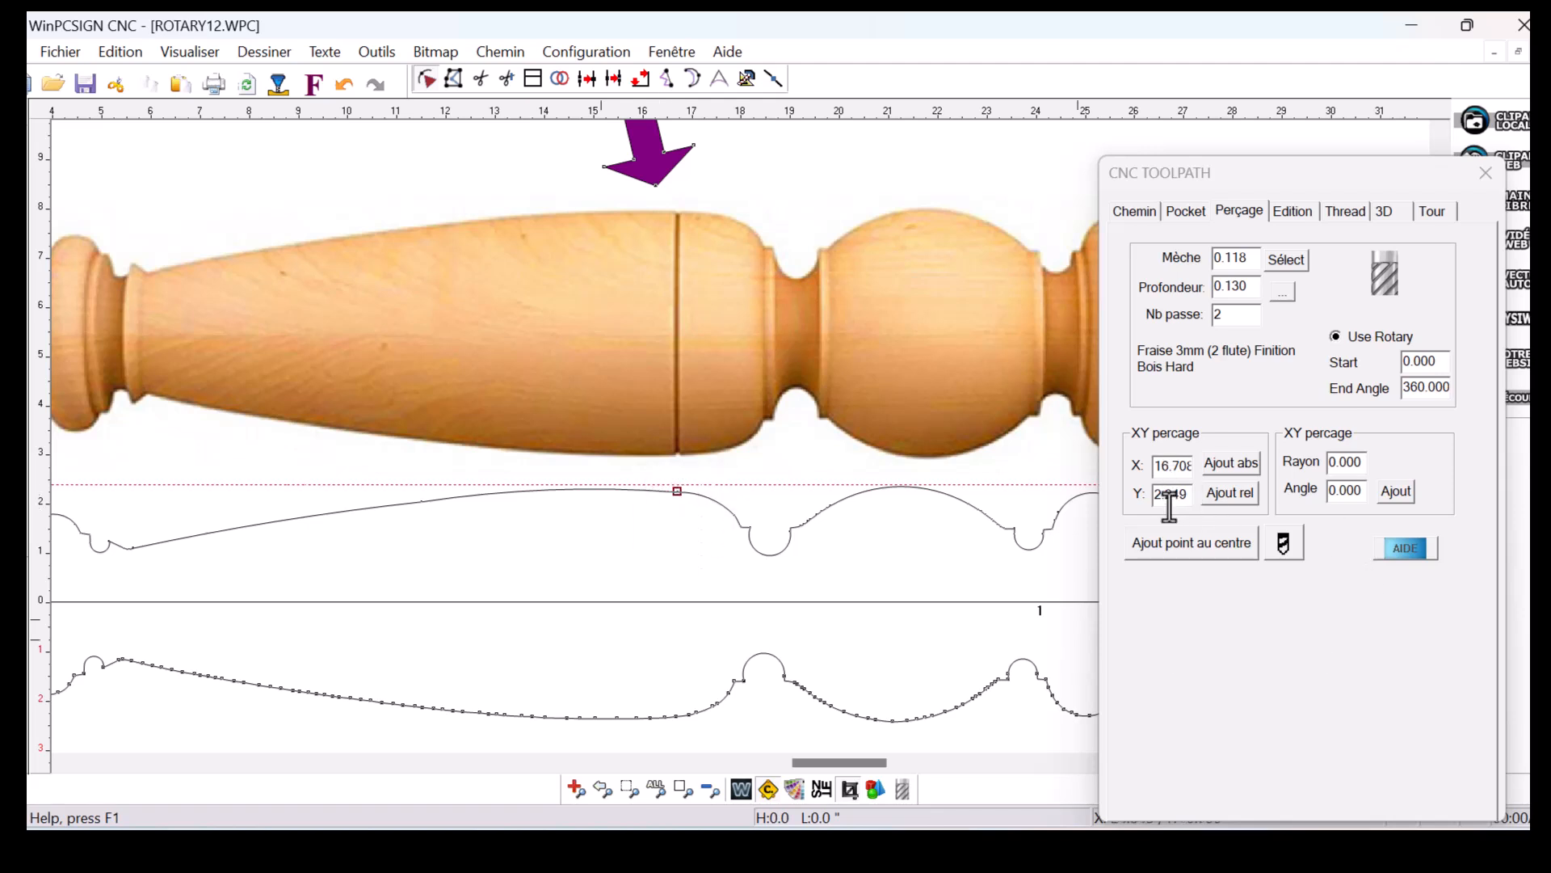
{"action": "left_click", "coordinate": [1194, 551]}
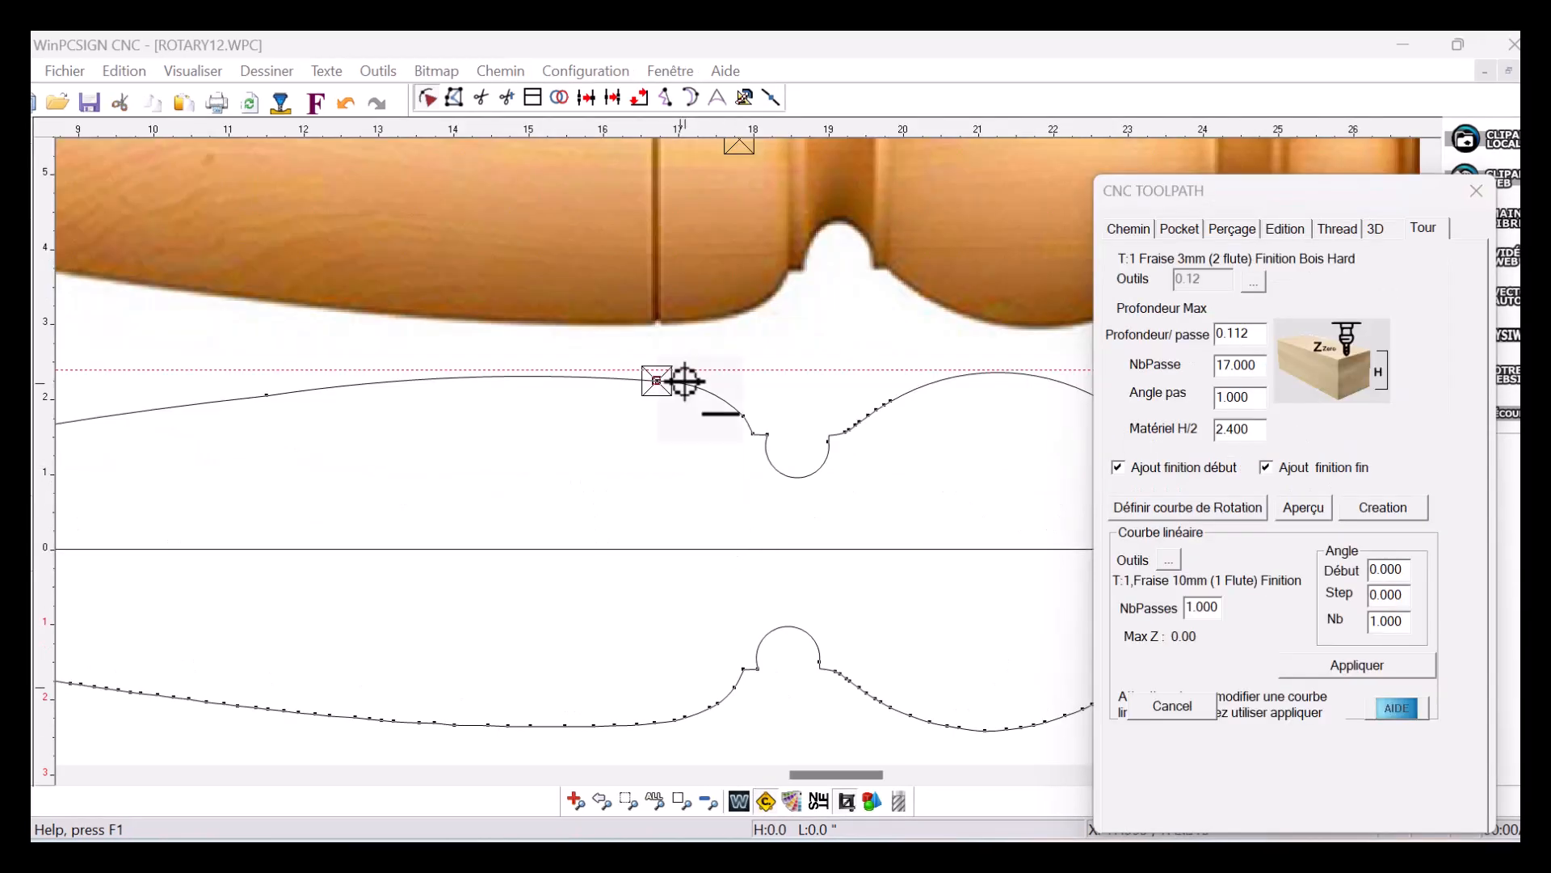
{"action": "left_click", "coordinate": [657, 380]}
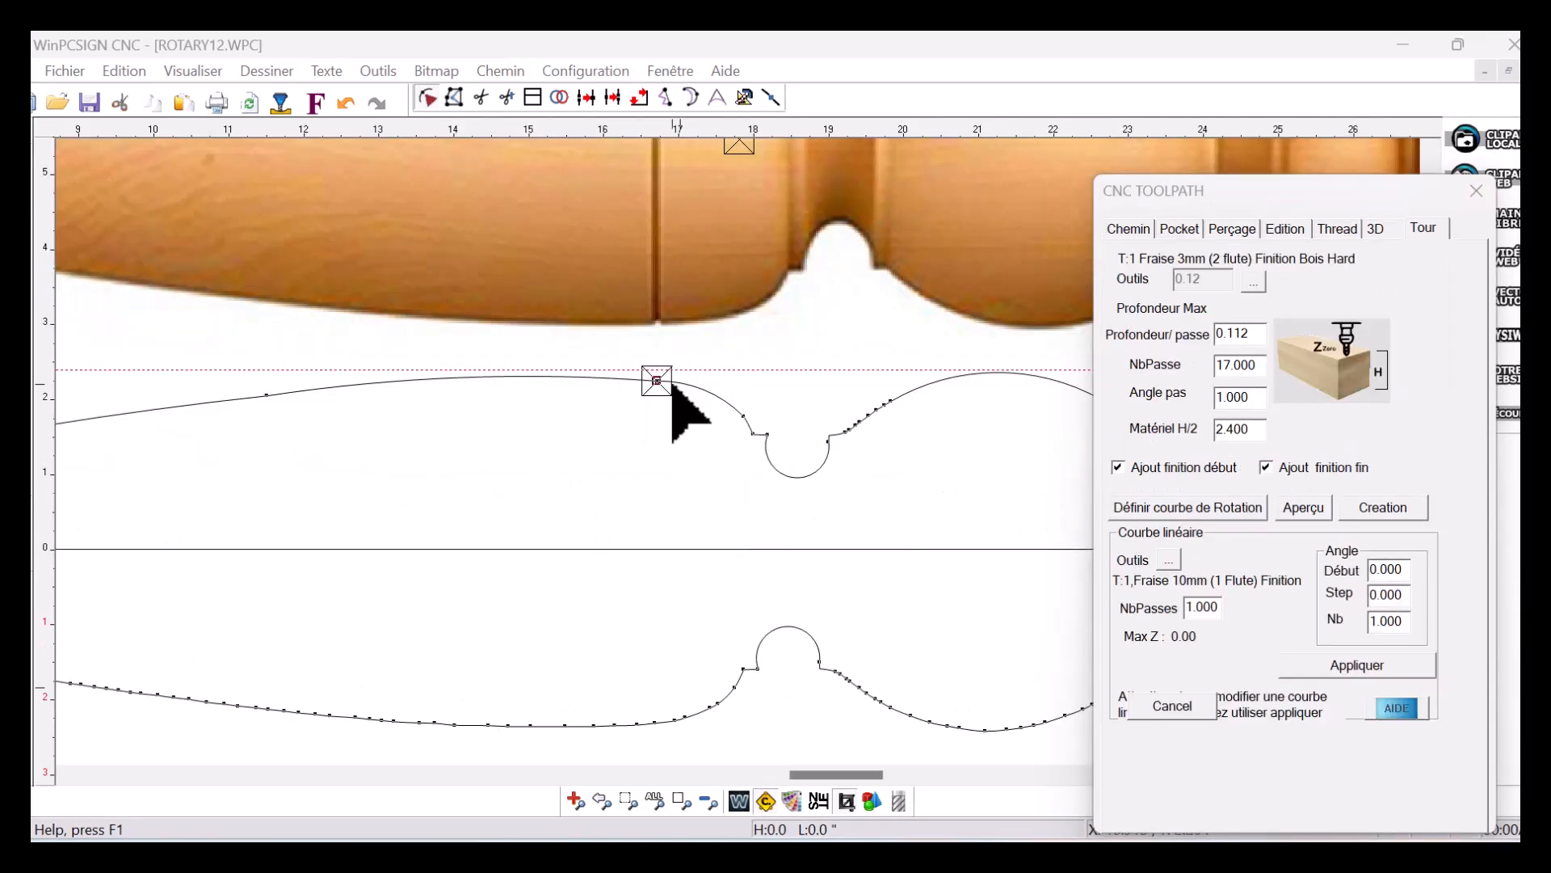
Preview the lathe toolpath in 3D and rotate the view to examine the groove around the leg
{"action": "left_click", "coordinate": [1432, 225]}
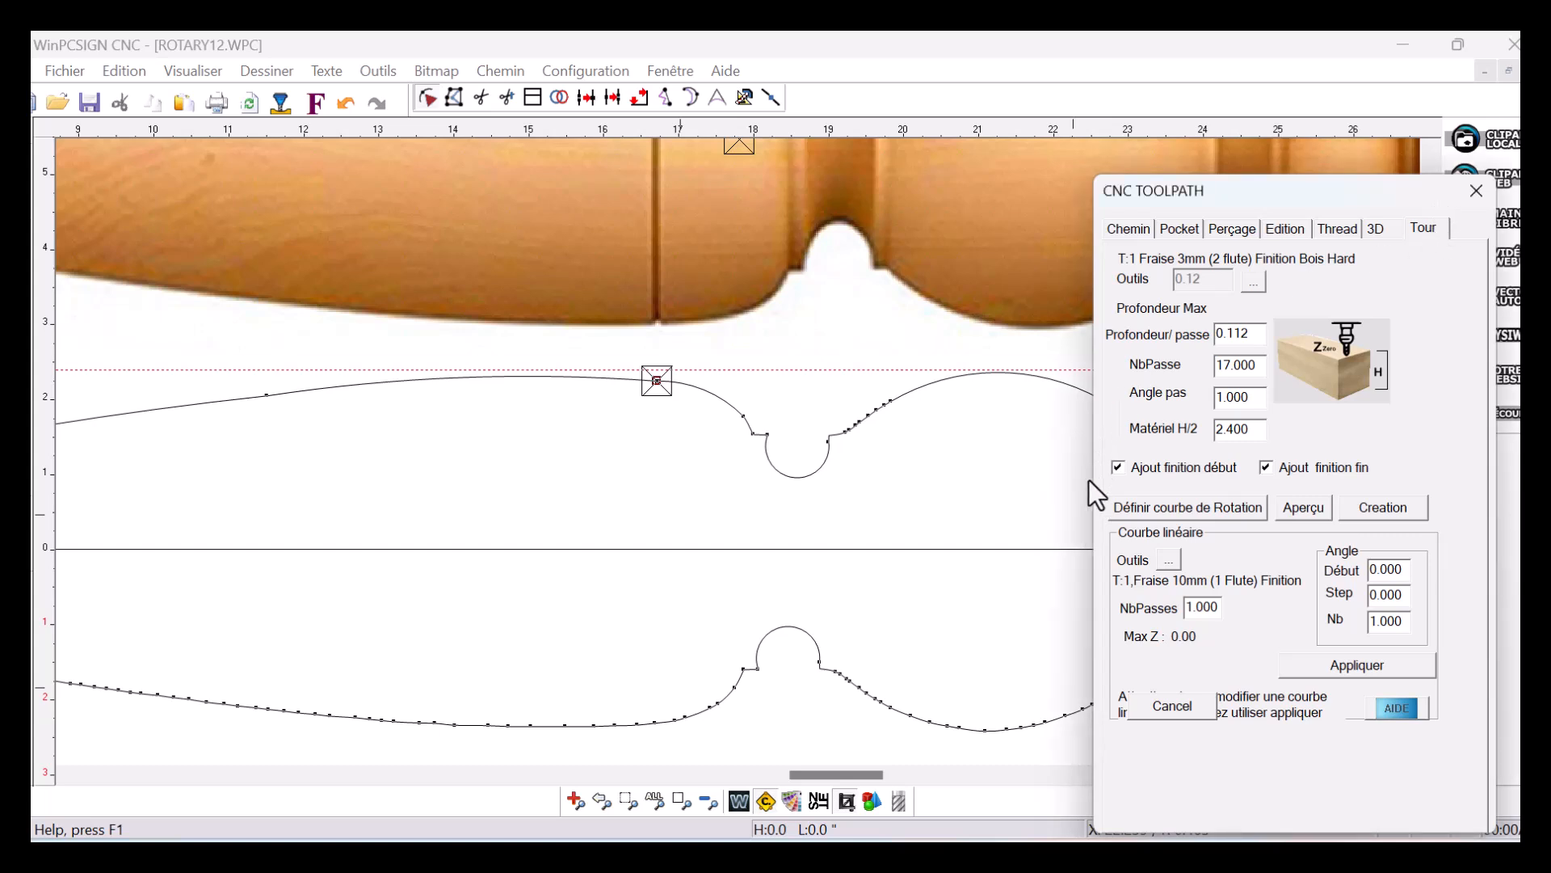
{"action": "left_click", "coordinate": [1304, 509]}
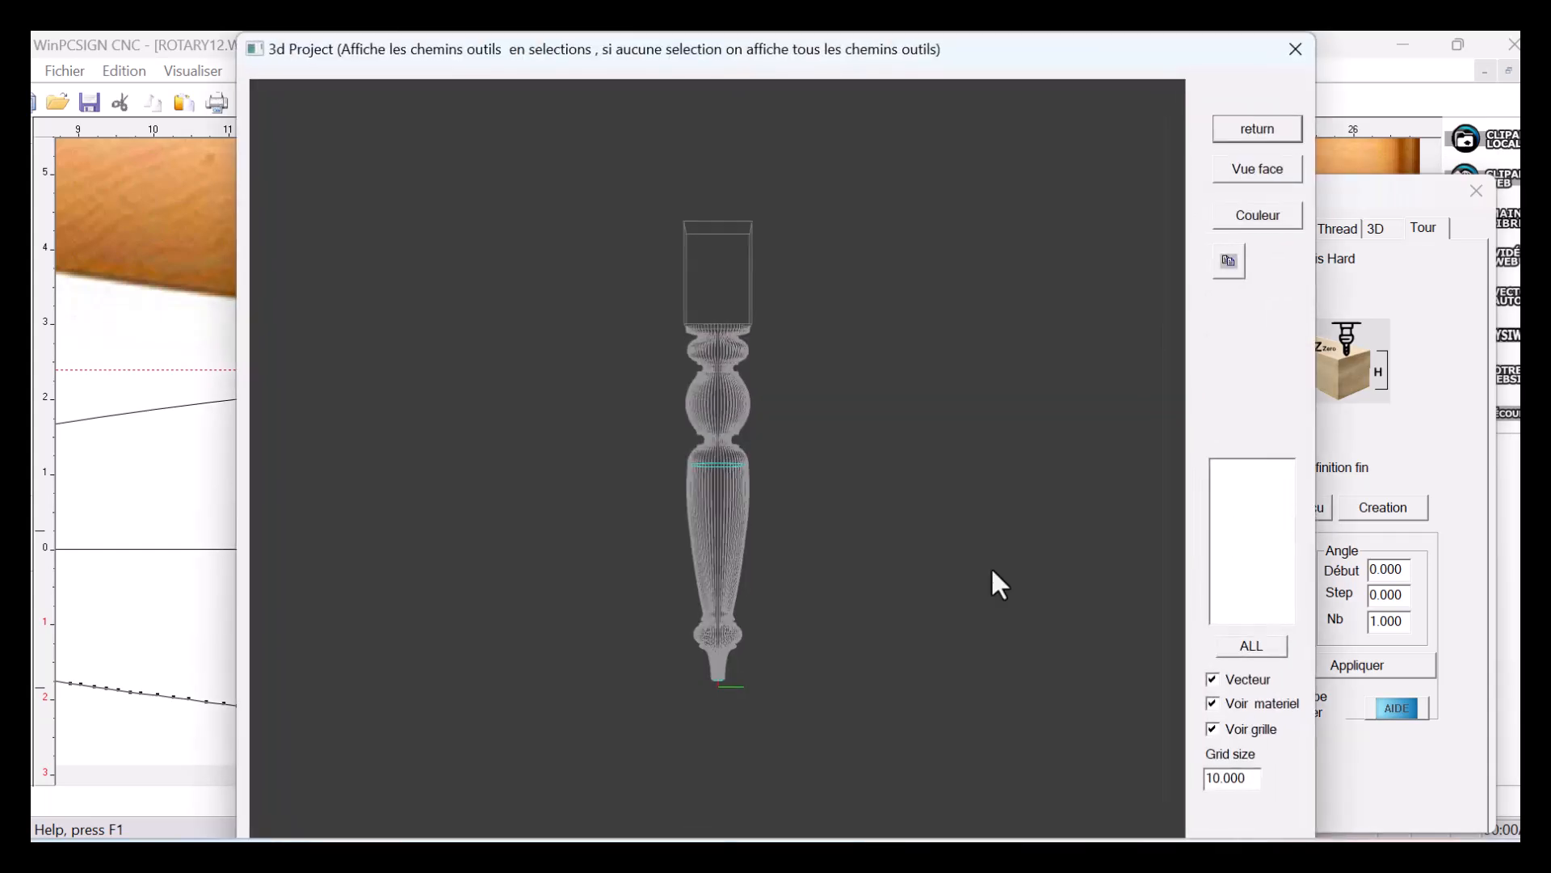
{"action": "left_click_drag", "start_coordinate": [916, 558], "coordinate": [711, 751]}
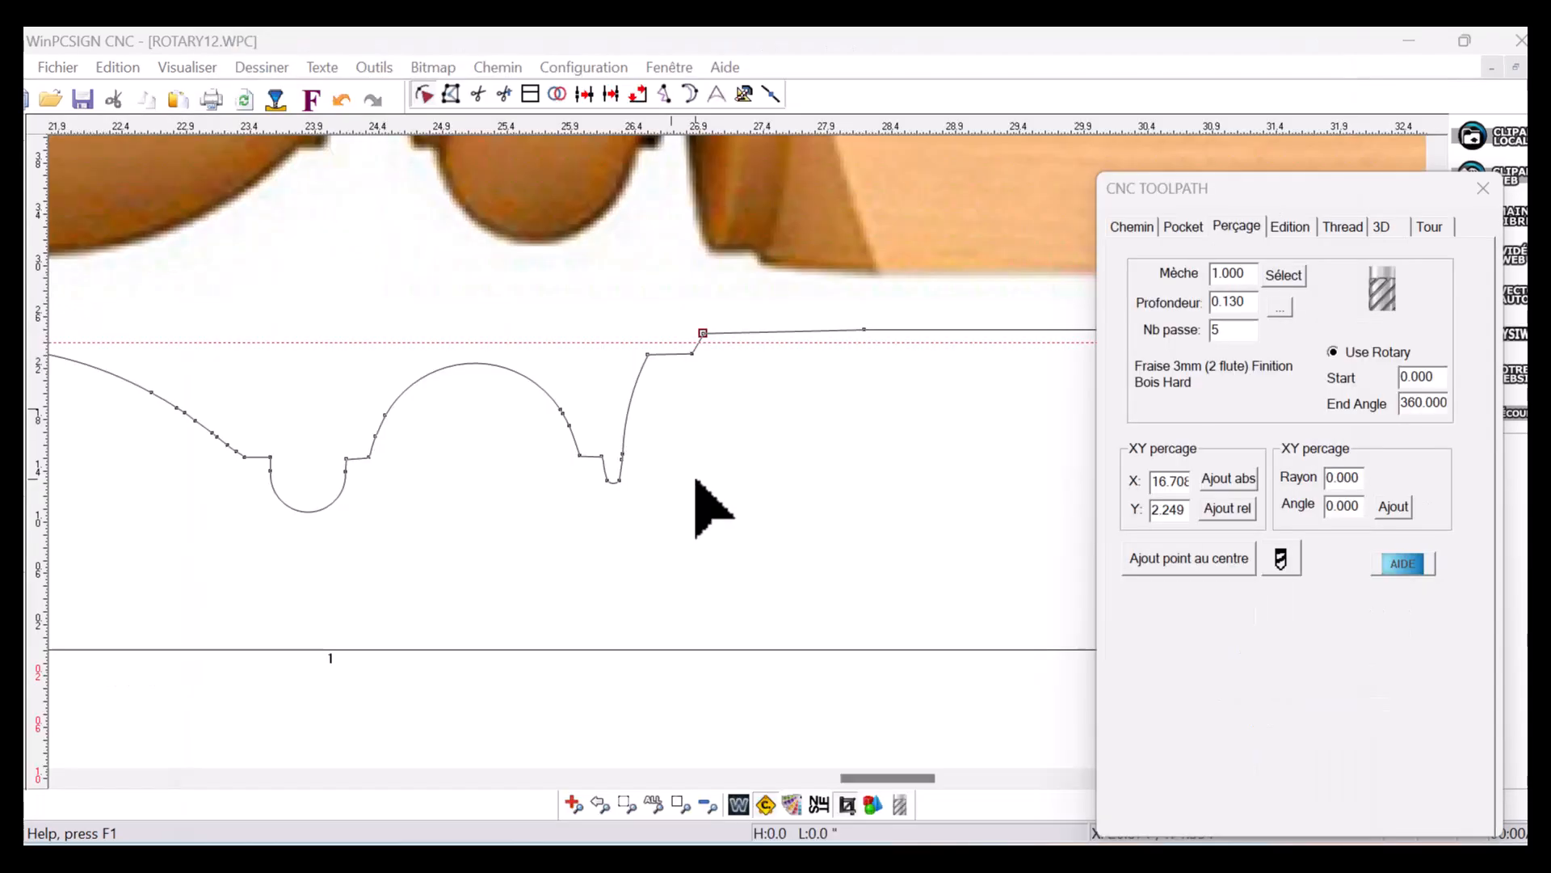
Select the profile node where the square block begins and choose the V Bit 90 for drilling (Perçage)
{"action": "left_click_drag", "start_coordinate": [670, 311], "coordinate": [744, 356]}
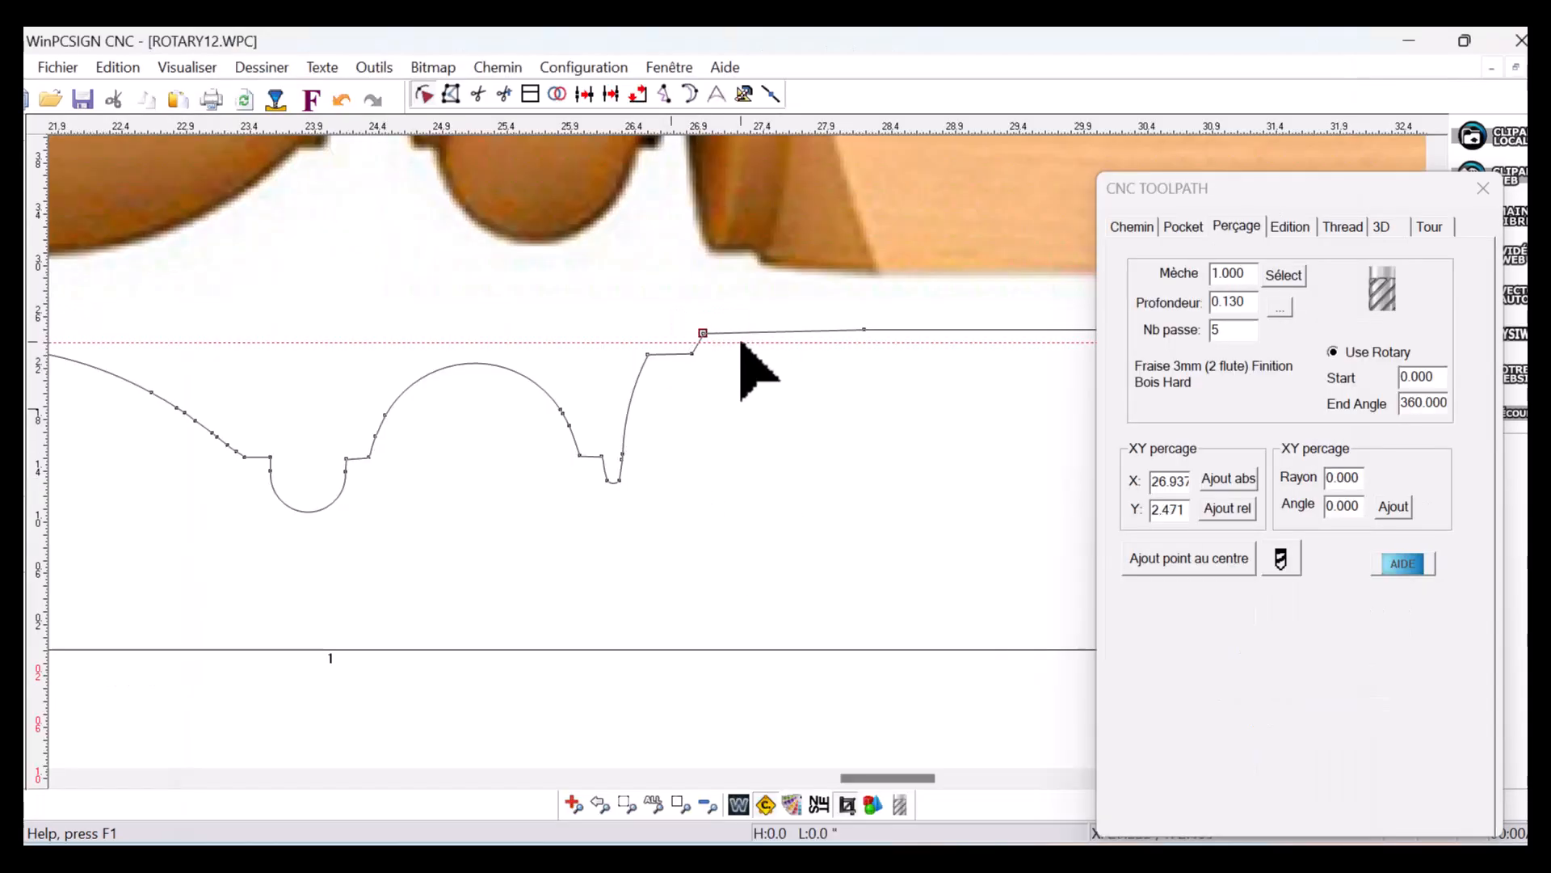
{"action": "left_click", "coordinate": [1225, 221]}
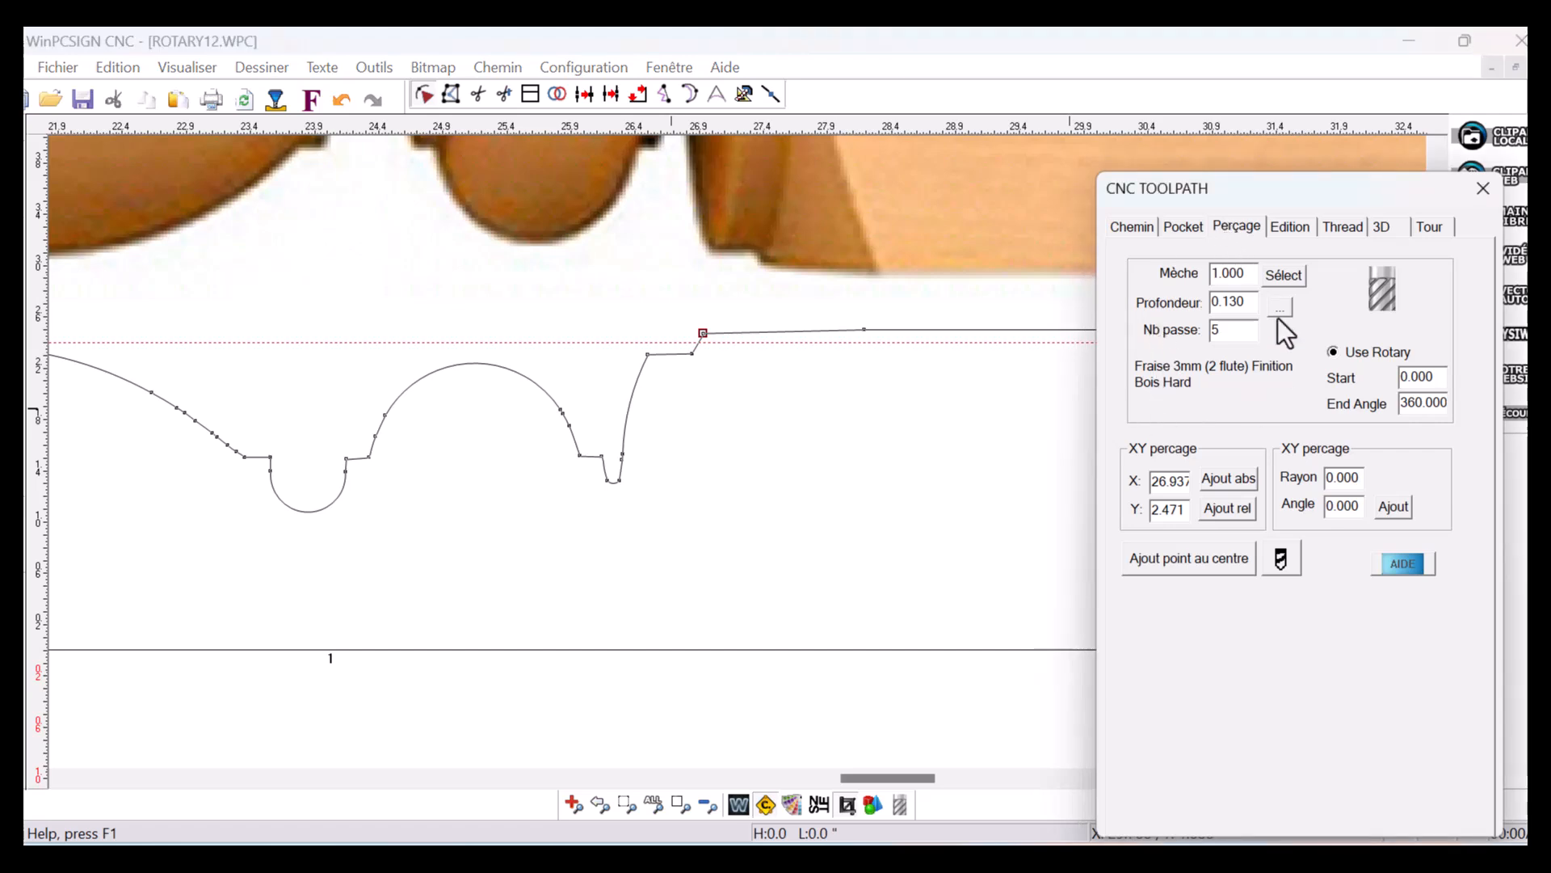
{"action": "left_click", "coordinate": [1283, 271]}
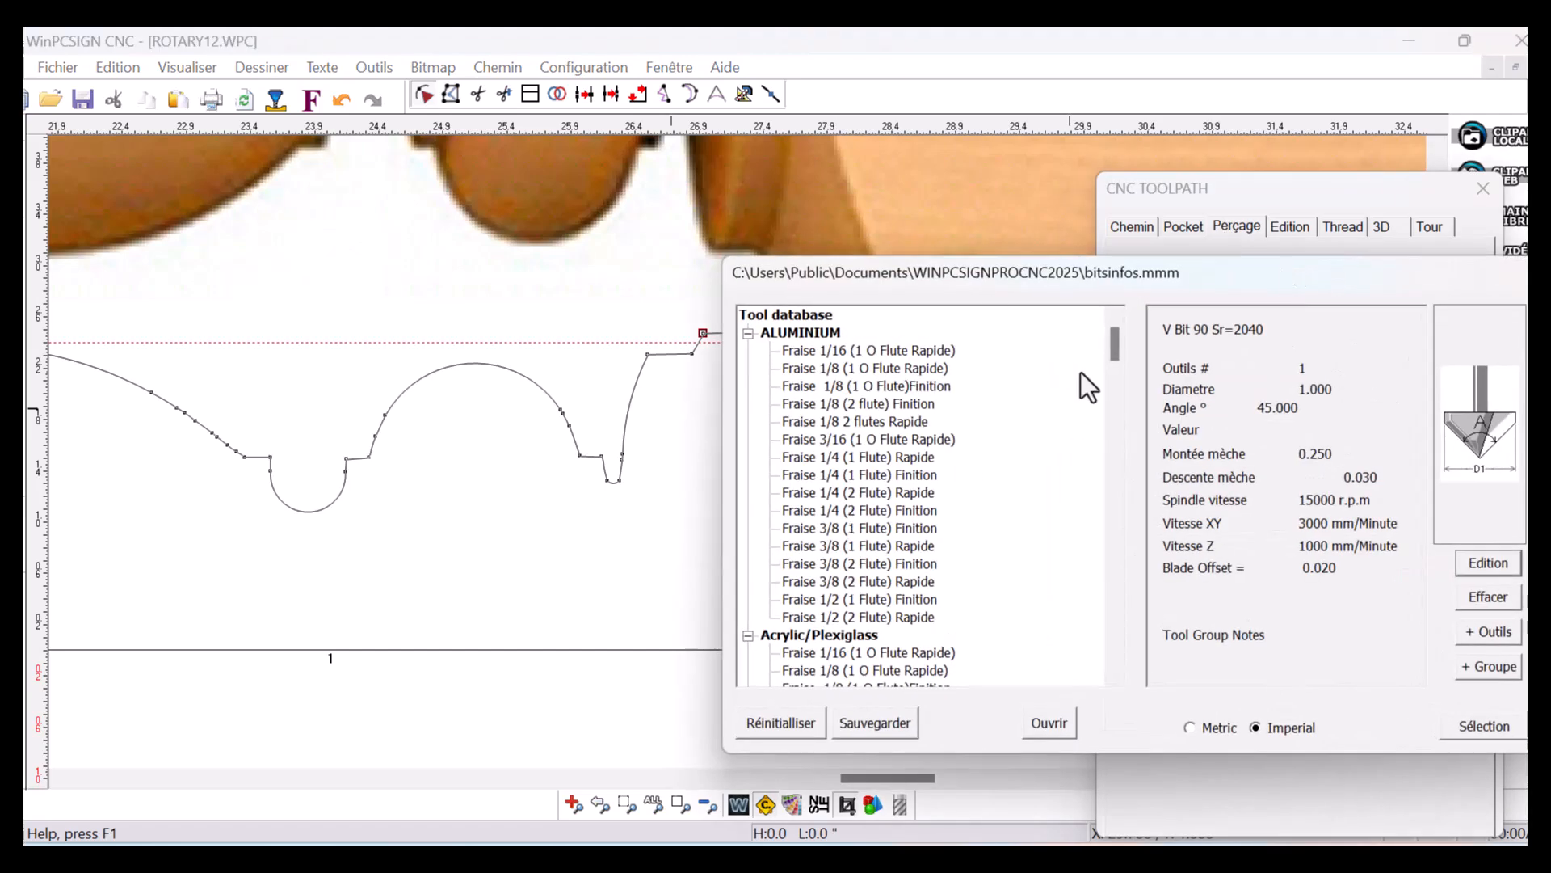
{"action": "left_click_drag", "start_coordinate": [1115, 343], "coordinate": [1110, 652]}
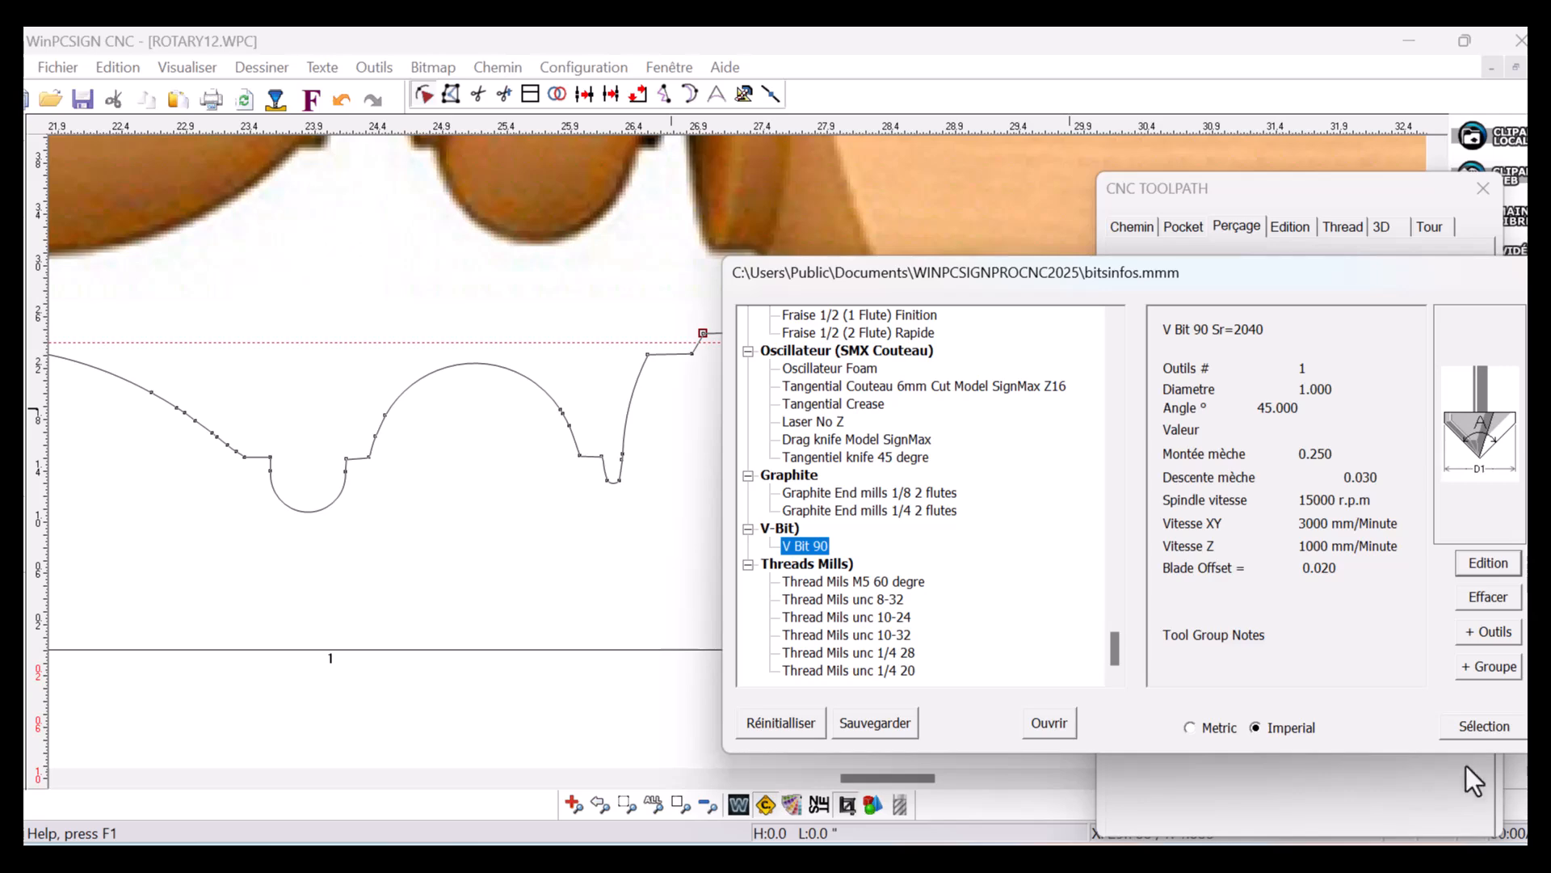
{"action": "left_click", "coordinate": [1484, 726]}
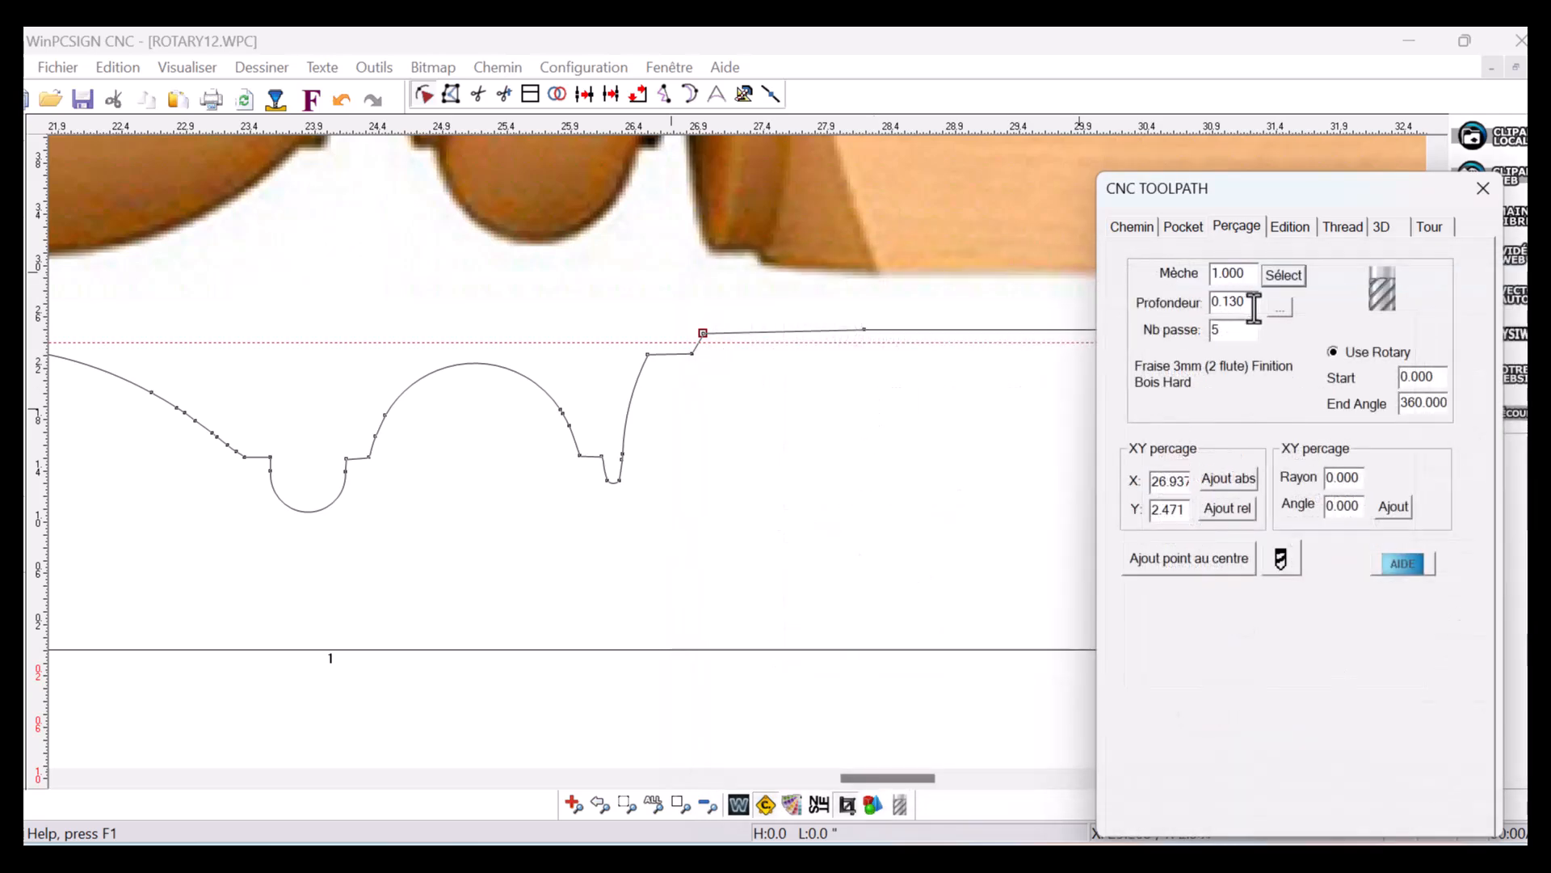
Set the drilling depth to 0 and add an absolute drilling point at the selected node, X 26.937, Y 2.471
{"action": "left_click_drag", "start_coordinate": [1253, 307], "coordinate": [1140, 302]}
{"action": "type", "text": "0"}
{"action": "left_click", "coordinate": [1228, 477]}
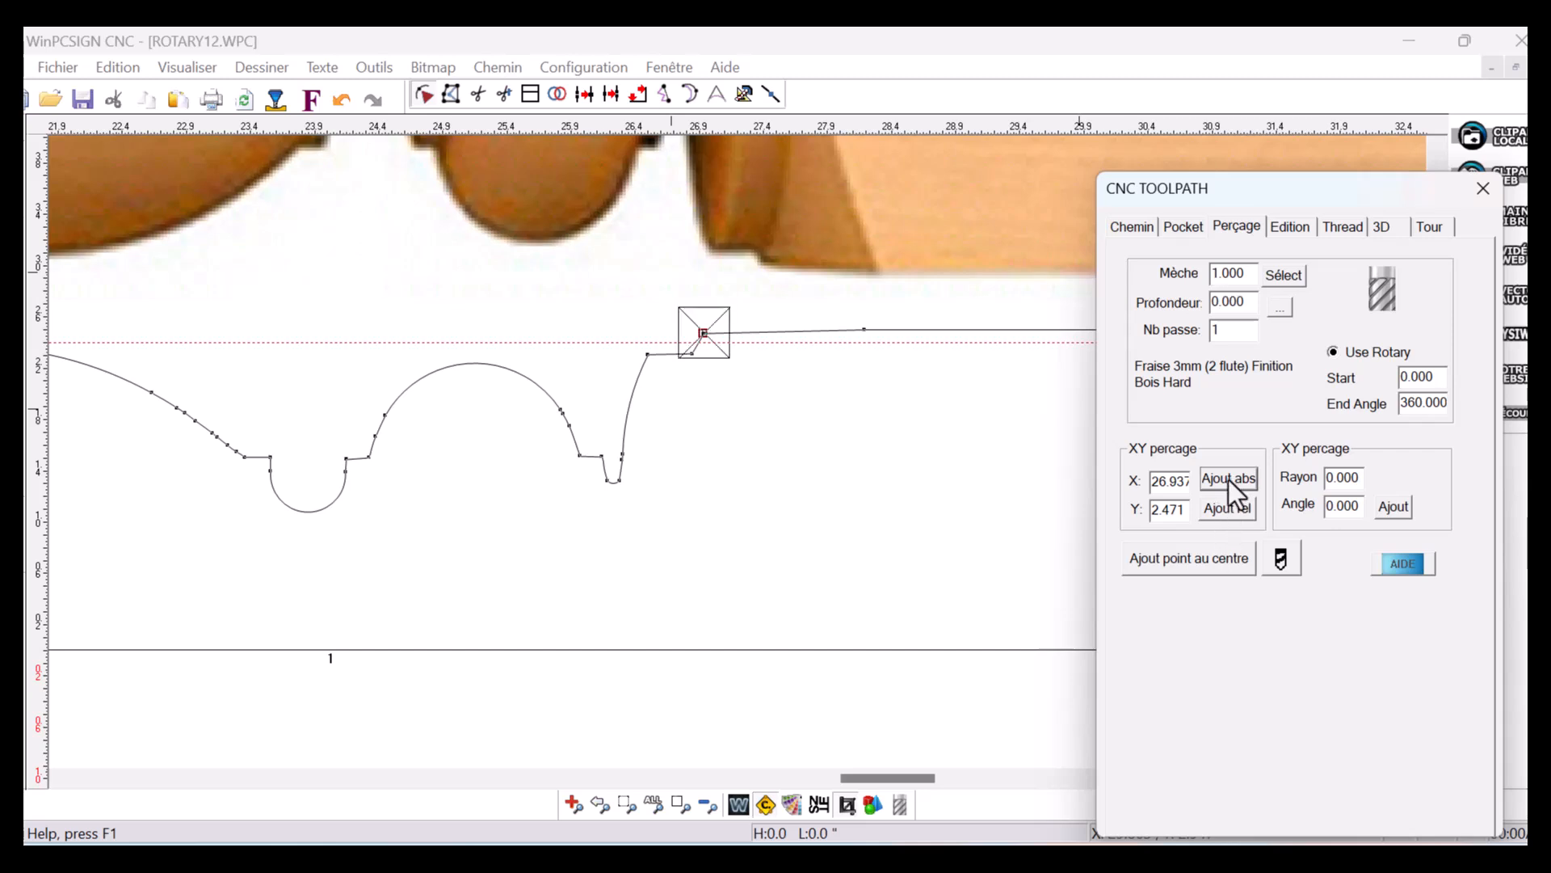
{"action": "scroll", "coordinate": [691, 396], "scroll_direction": "down", "scroll_amount": 1}
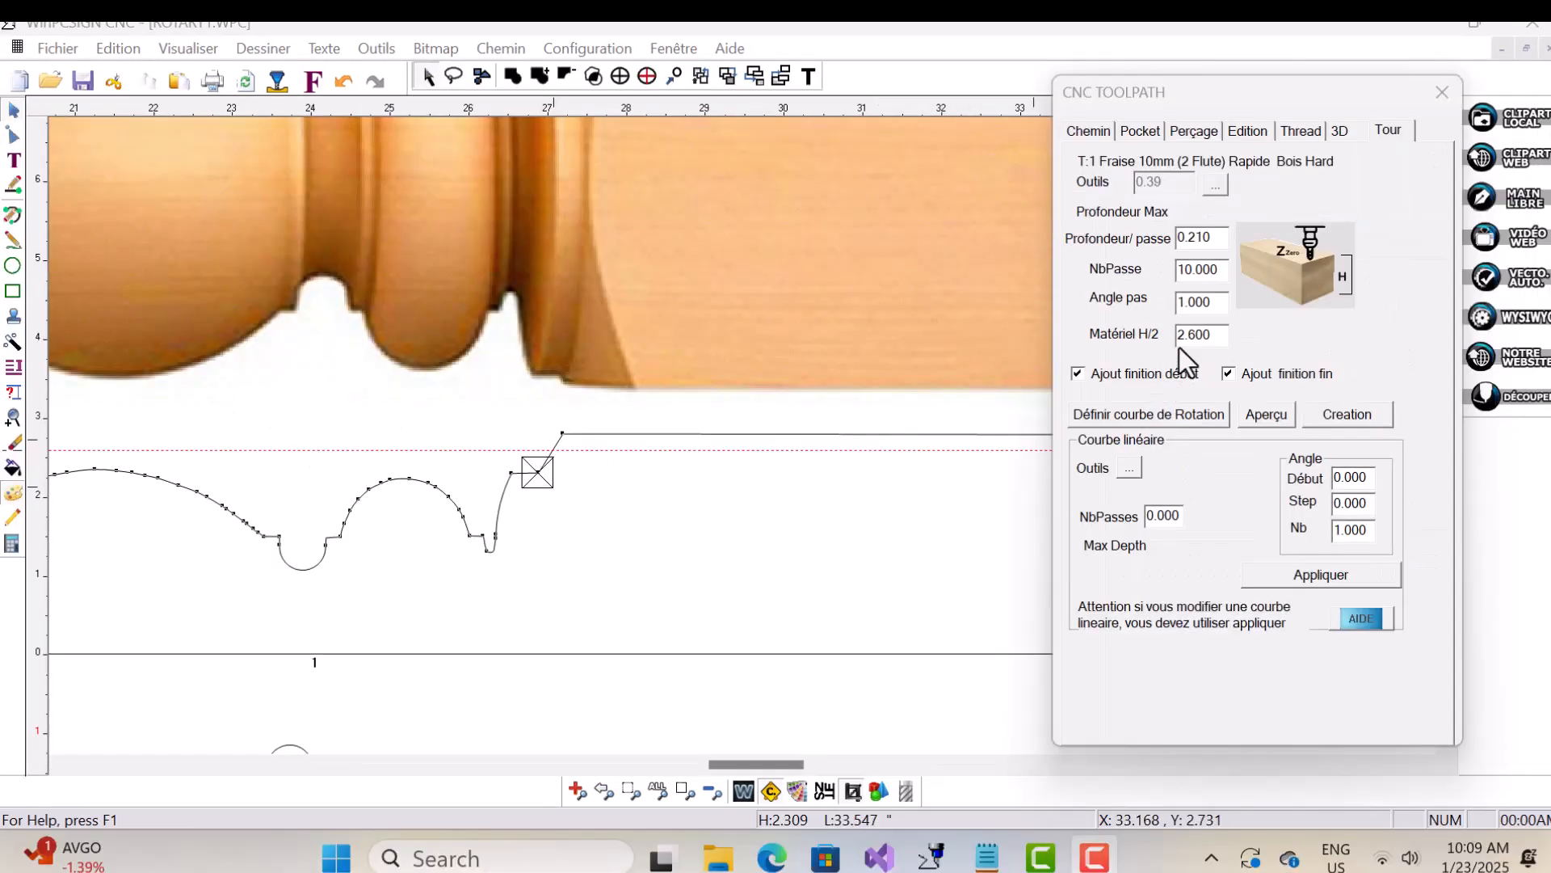
Redefine the lathe rotation curve with Matériel H/2 set to 3 and preview the leg in 3D from another angle
{"action": "left_click_drag", "start_coordinate": [1212, 338], "coordinate": [1162, 336]}
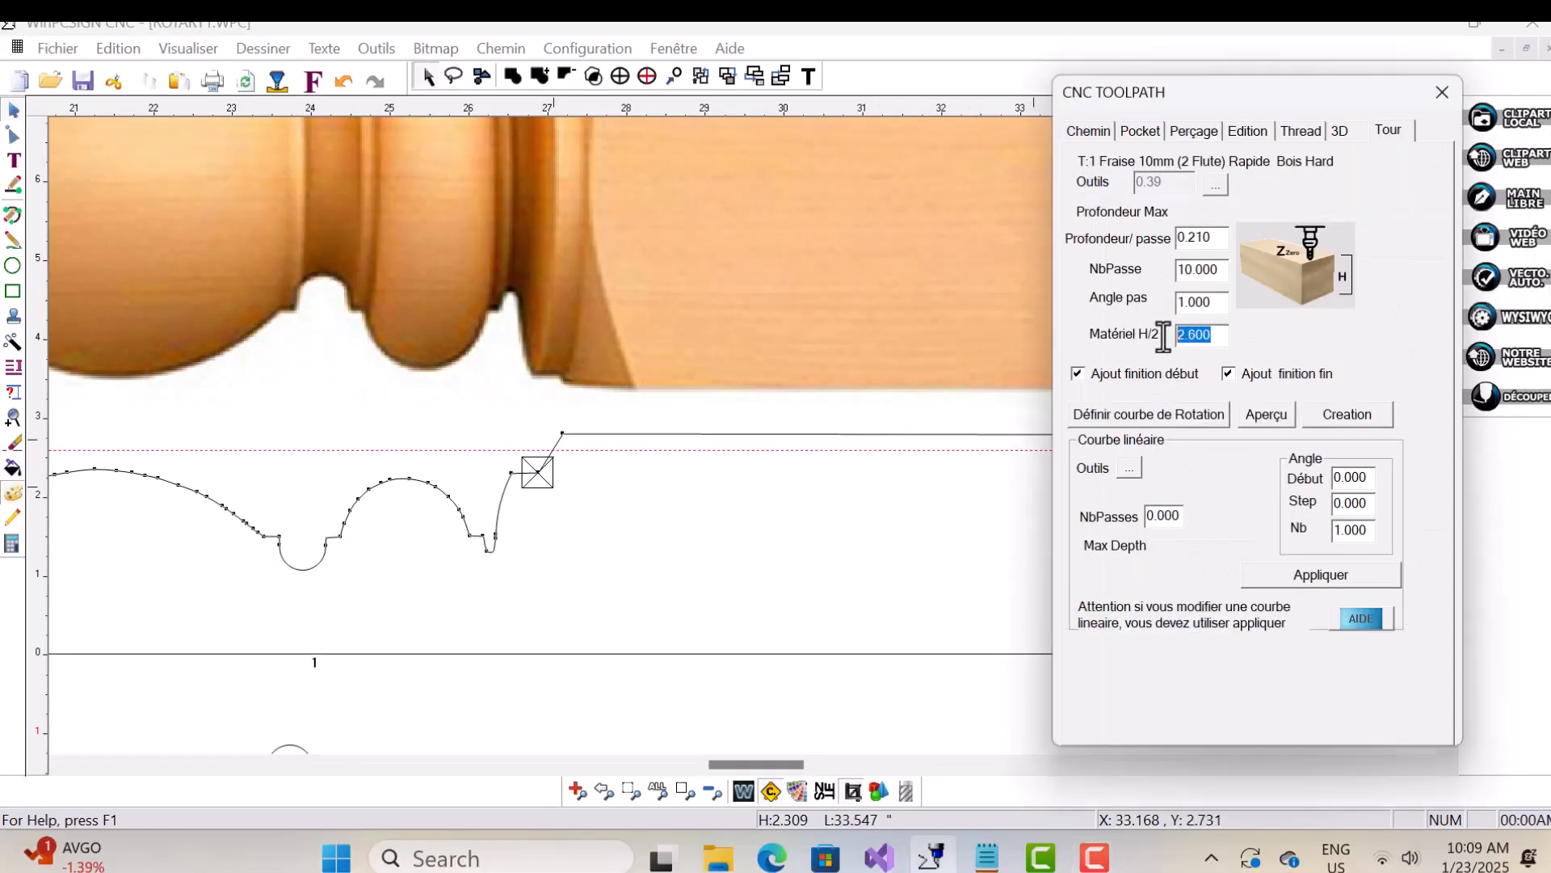
{"action": "type", "text": "3"}
{"action": "left_click", "coordinate": [887, 506]}
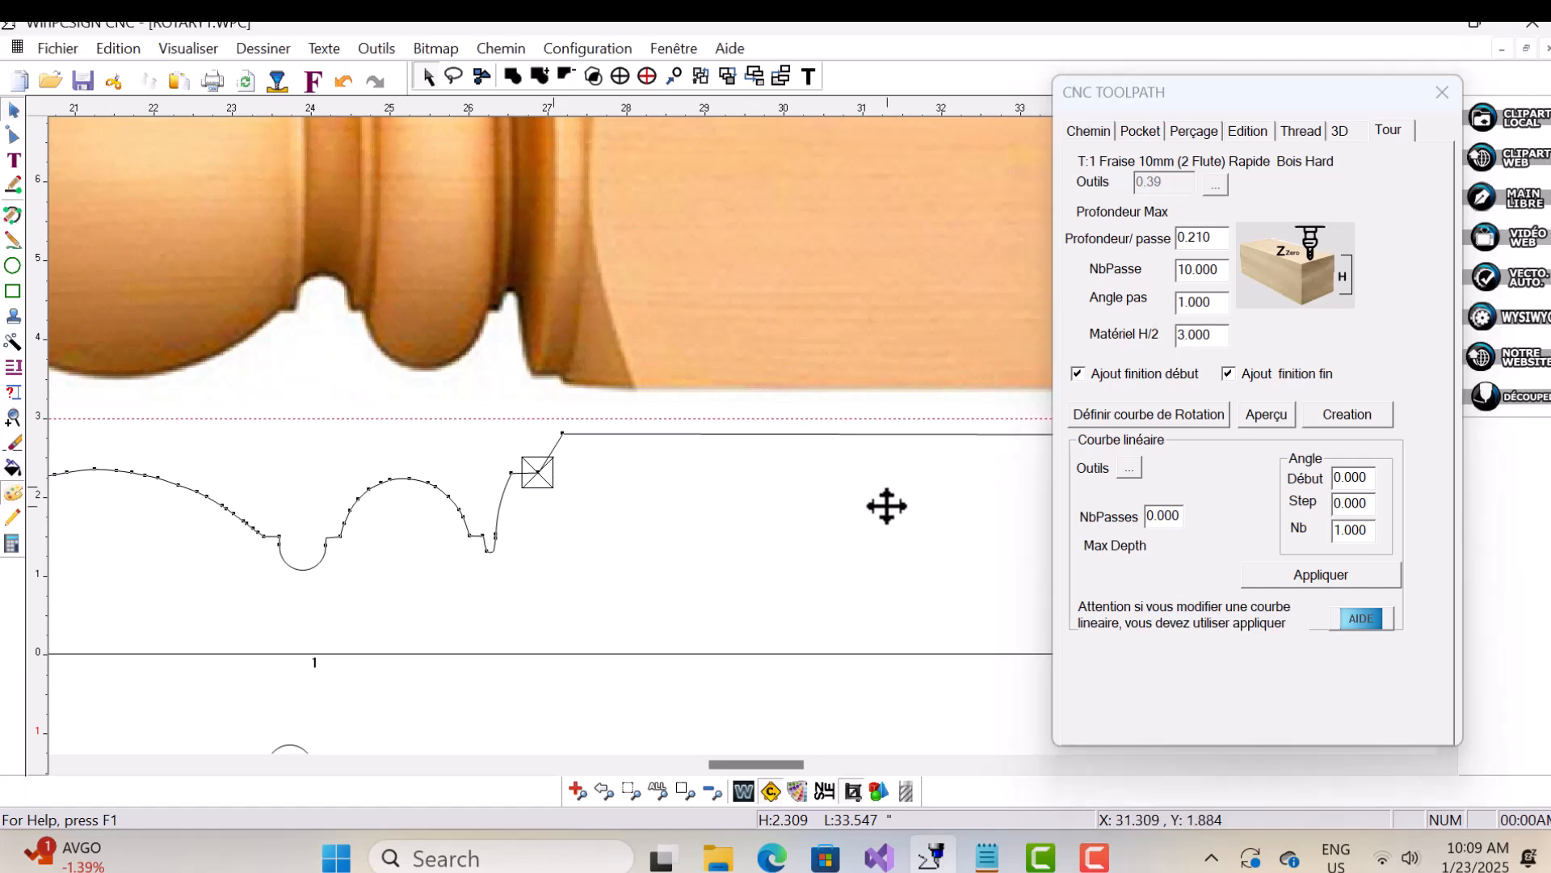
{"action": "left_click", "coordinate": [1099, 416]}
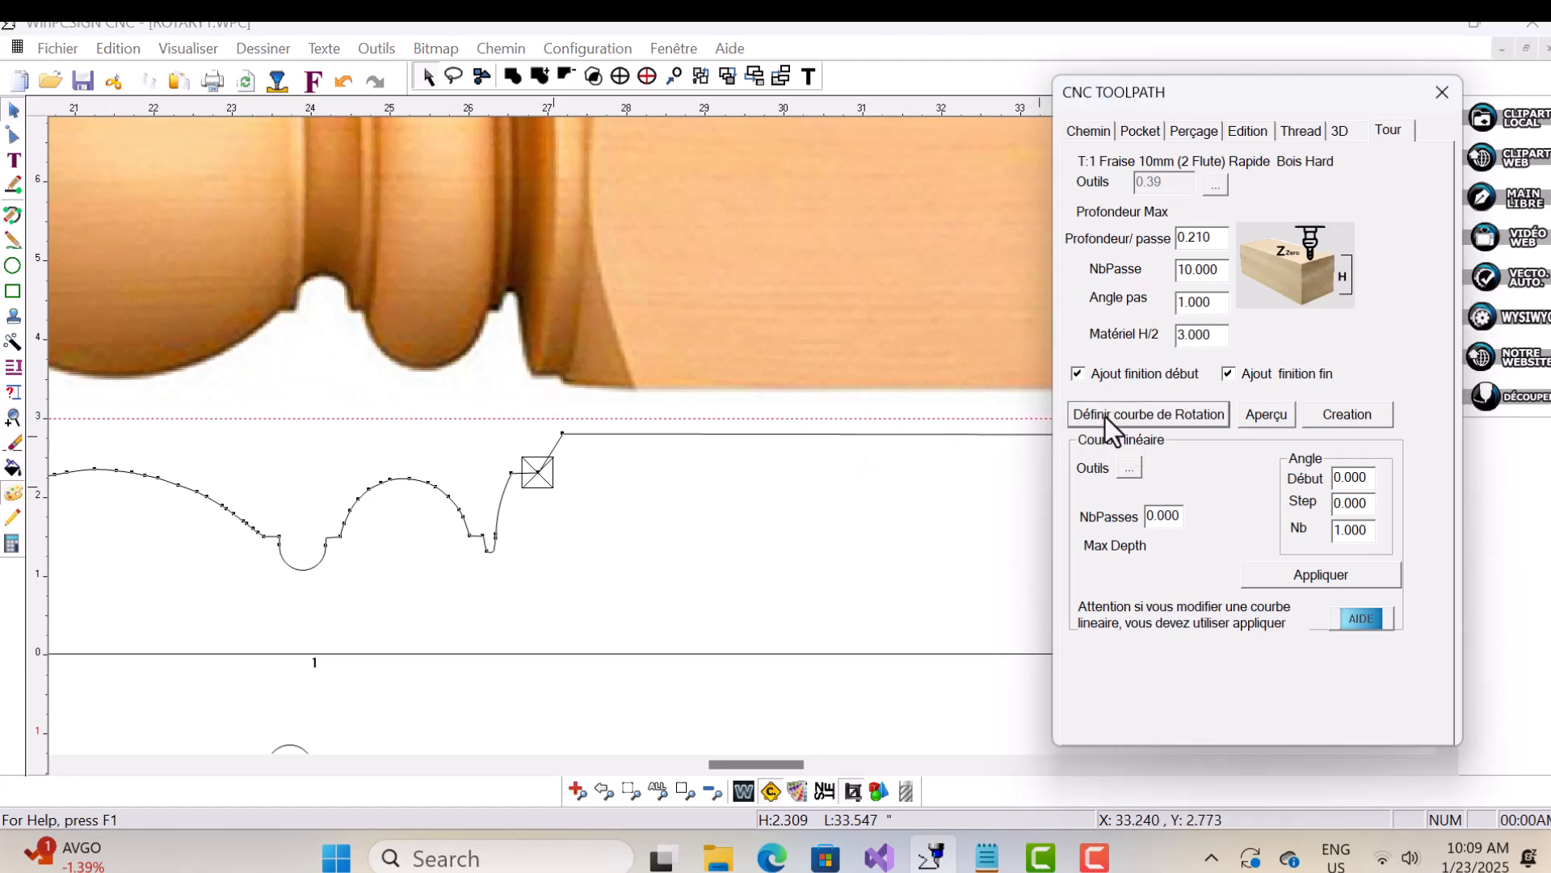
{"action": "left_click", "coordinate": [1277, 414]}
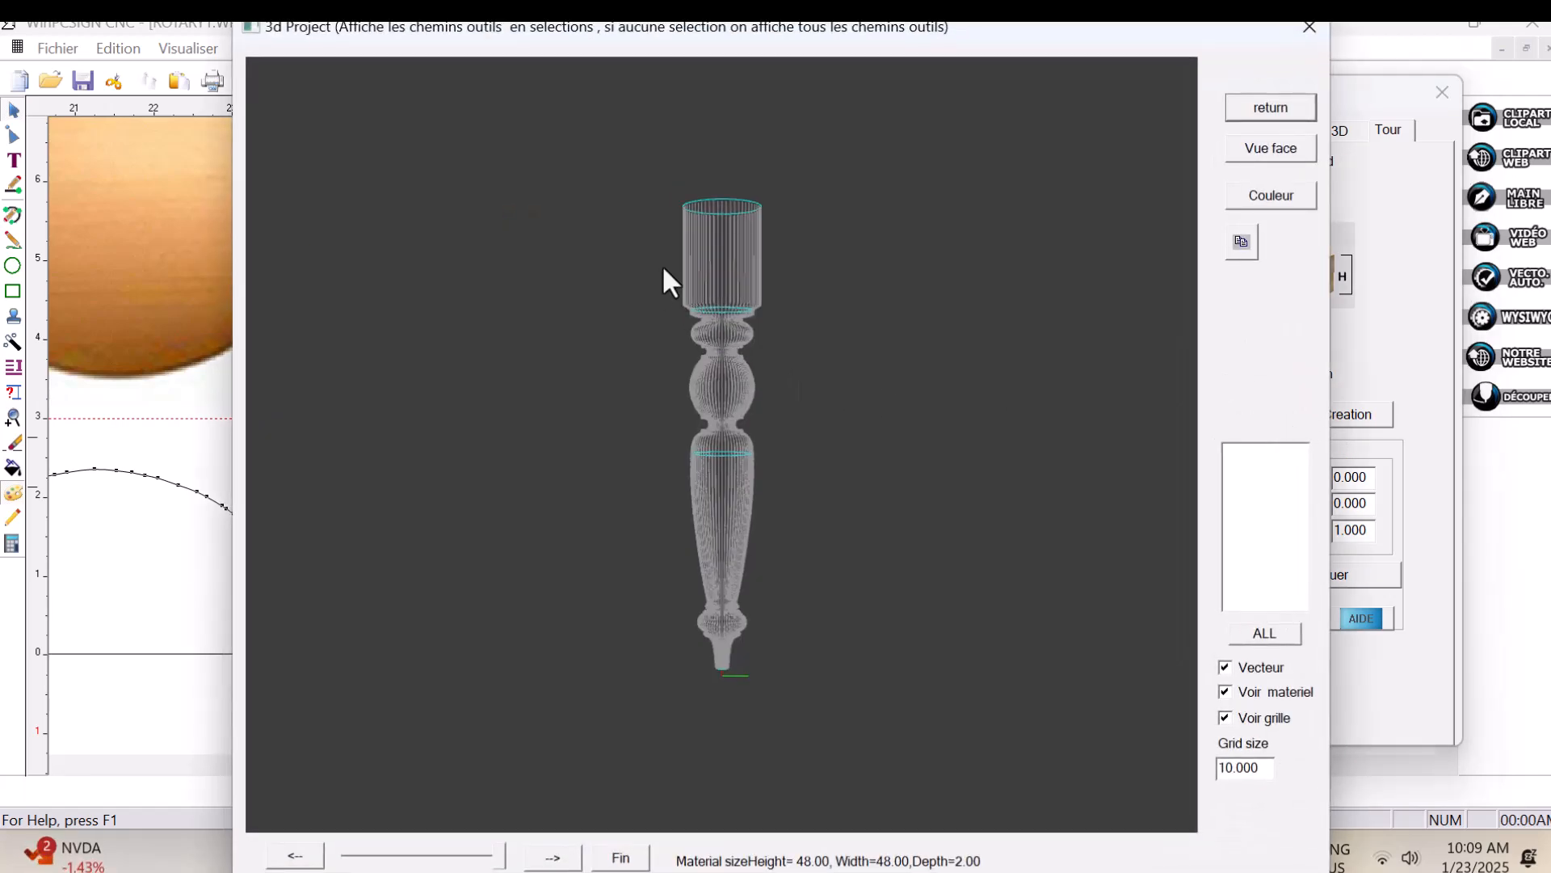
{"action": "left_click_drag", "start_coordinate": [750, 273], "coordinate": [601, 291]}
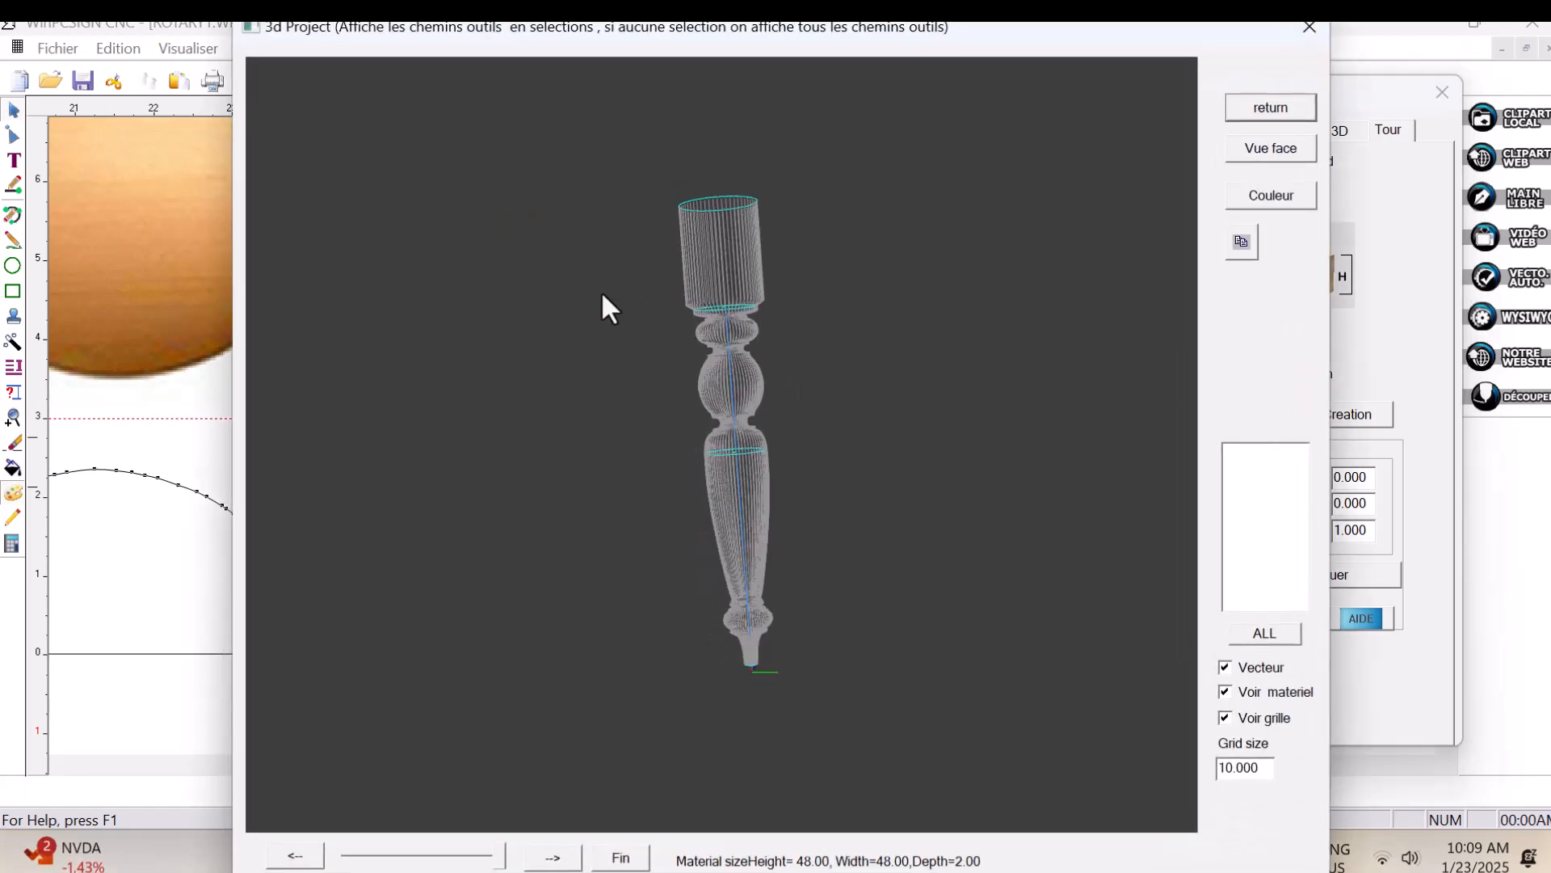
{"action": "left_click", "coordinate": [1249, 117]}
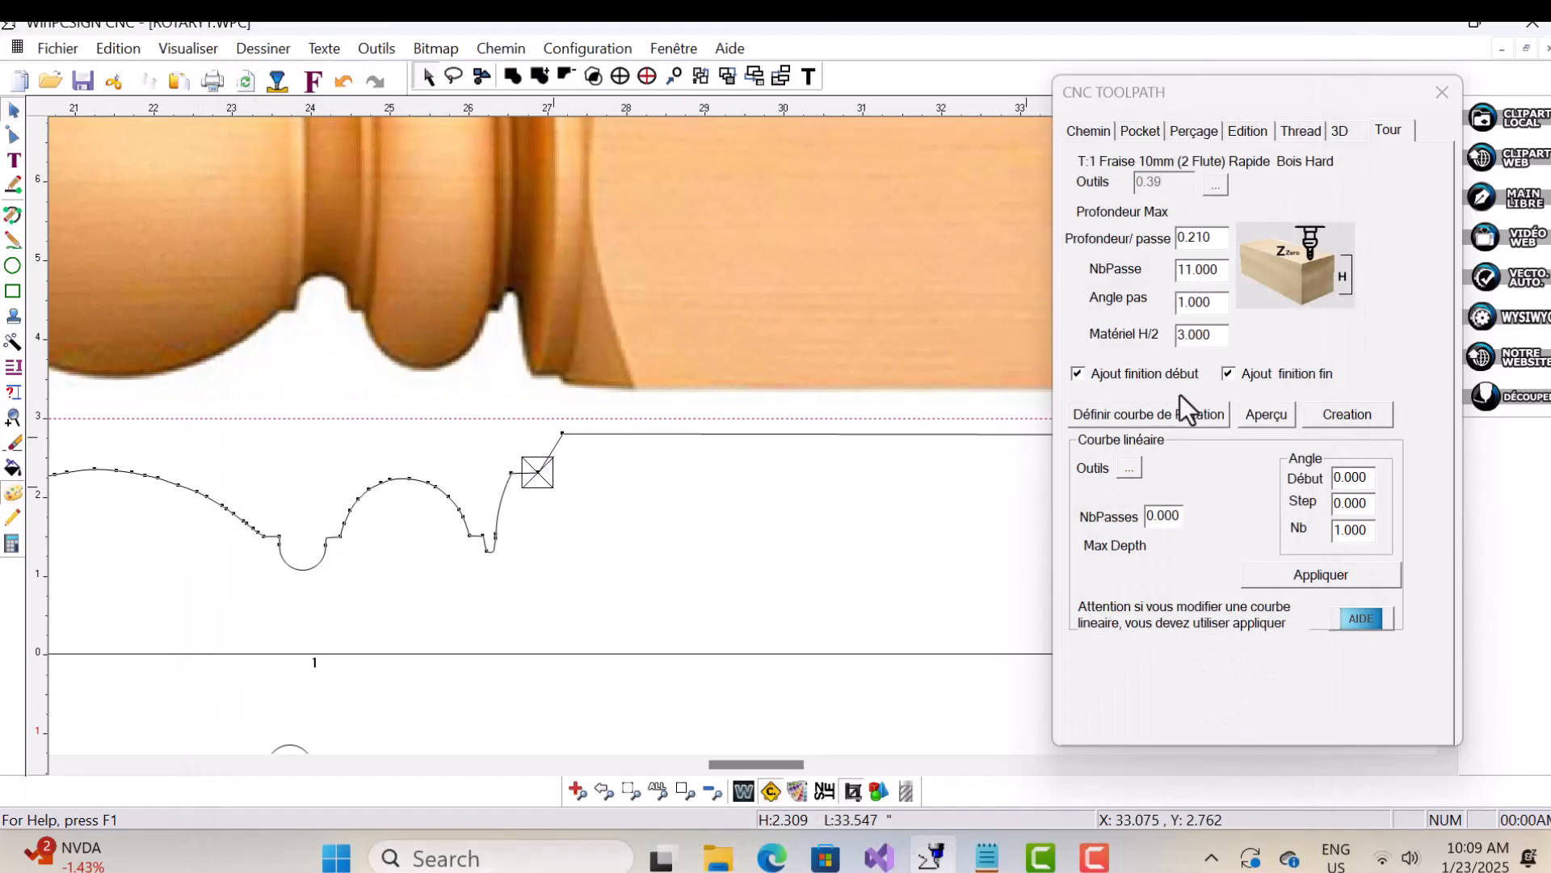
Redefine the lathe rotation curve with Matériel H/2 set to 2.6 and preview the leg in 3D from another angle
{"action": "left_click_drag", "start_coordinate": [1217, 339], "coordinate": [1166, 346]}
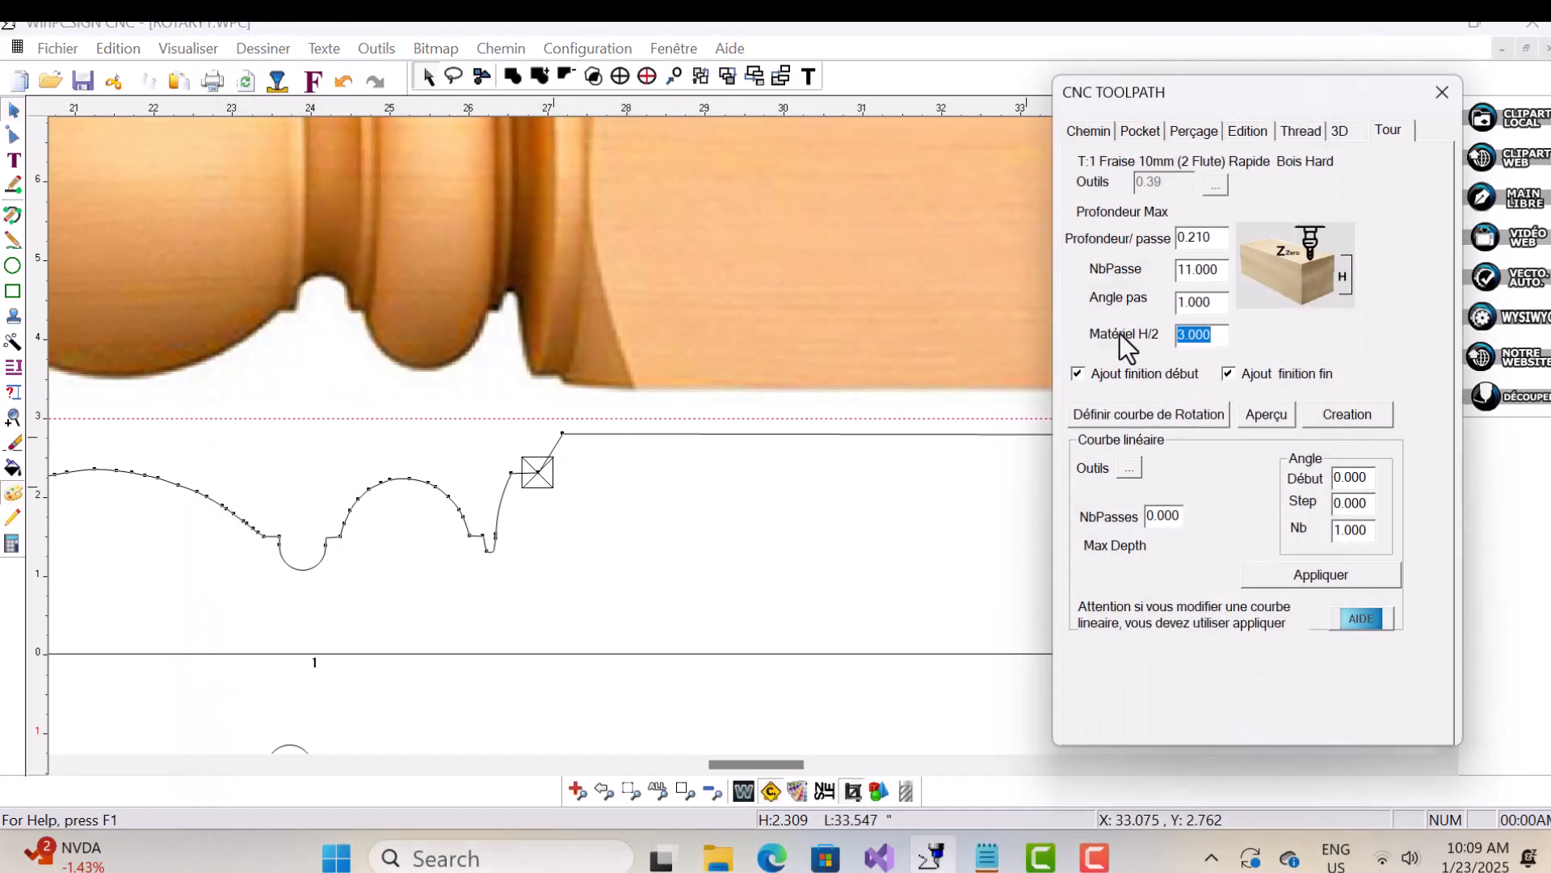
{"action": "type", "text": "2.6"}
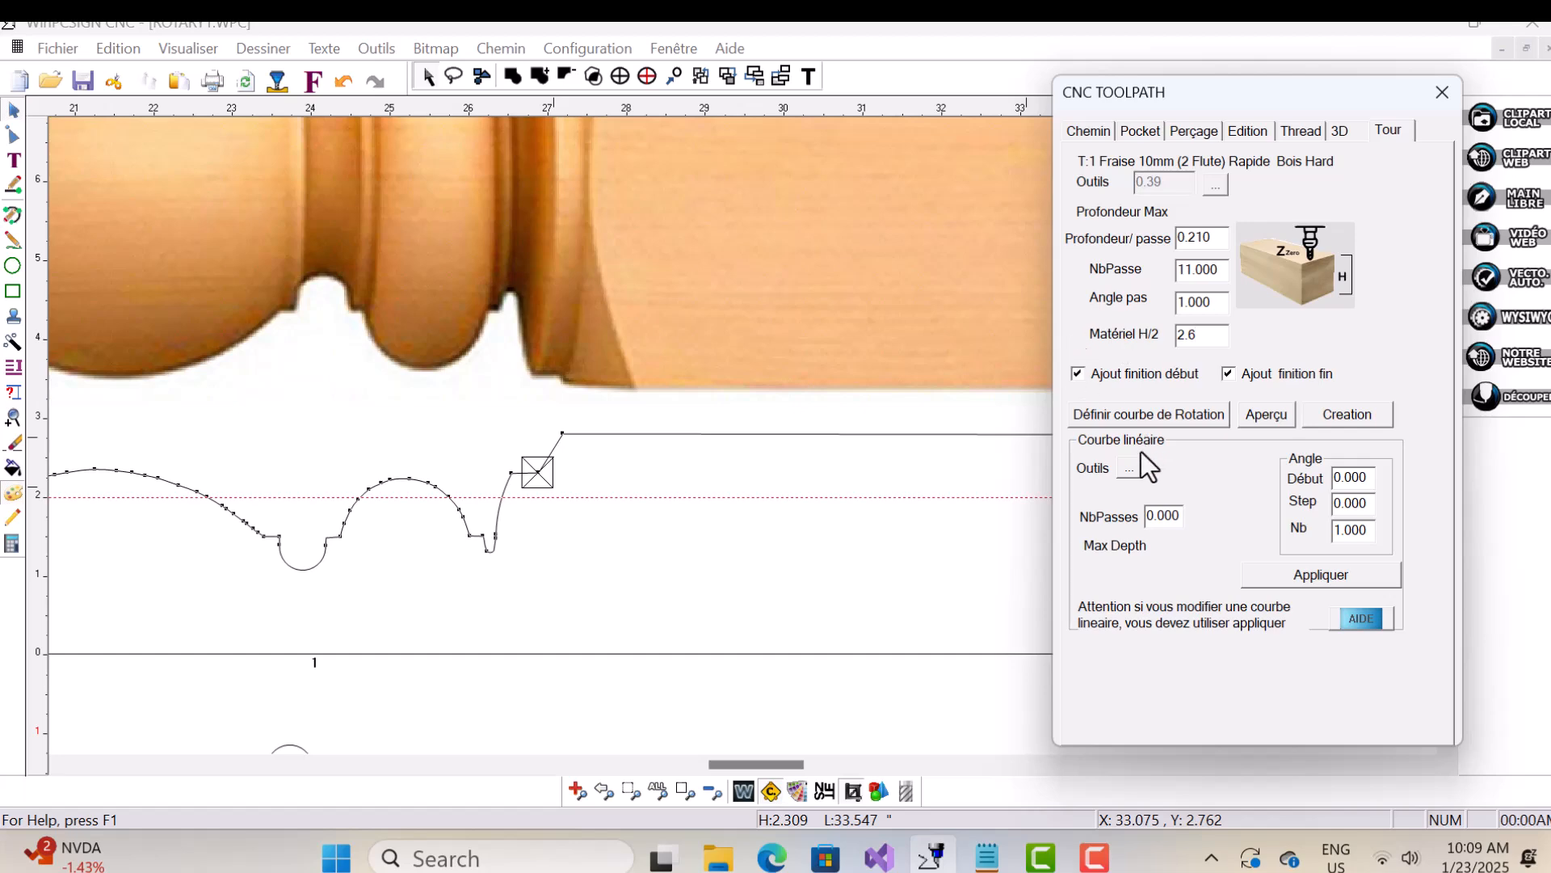
{"action": "left_click", "coordinate": [1122, 414]}
{"action": "left_click", "coordinate": [1272, 414]}
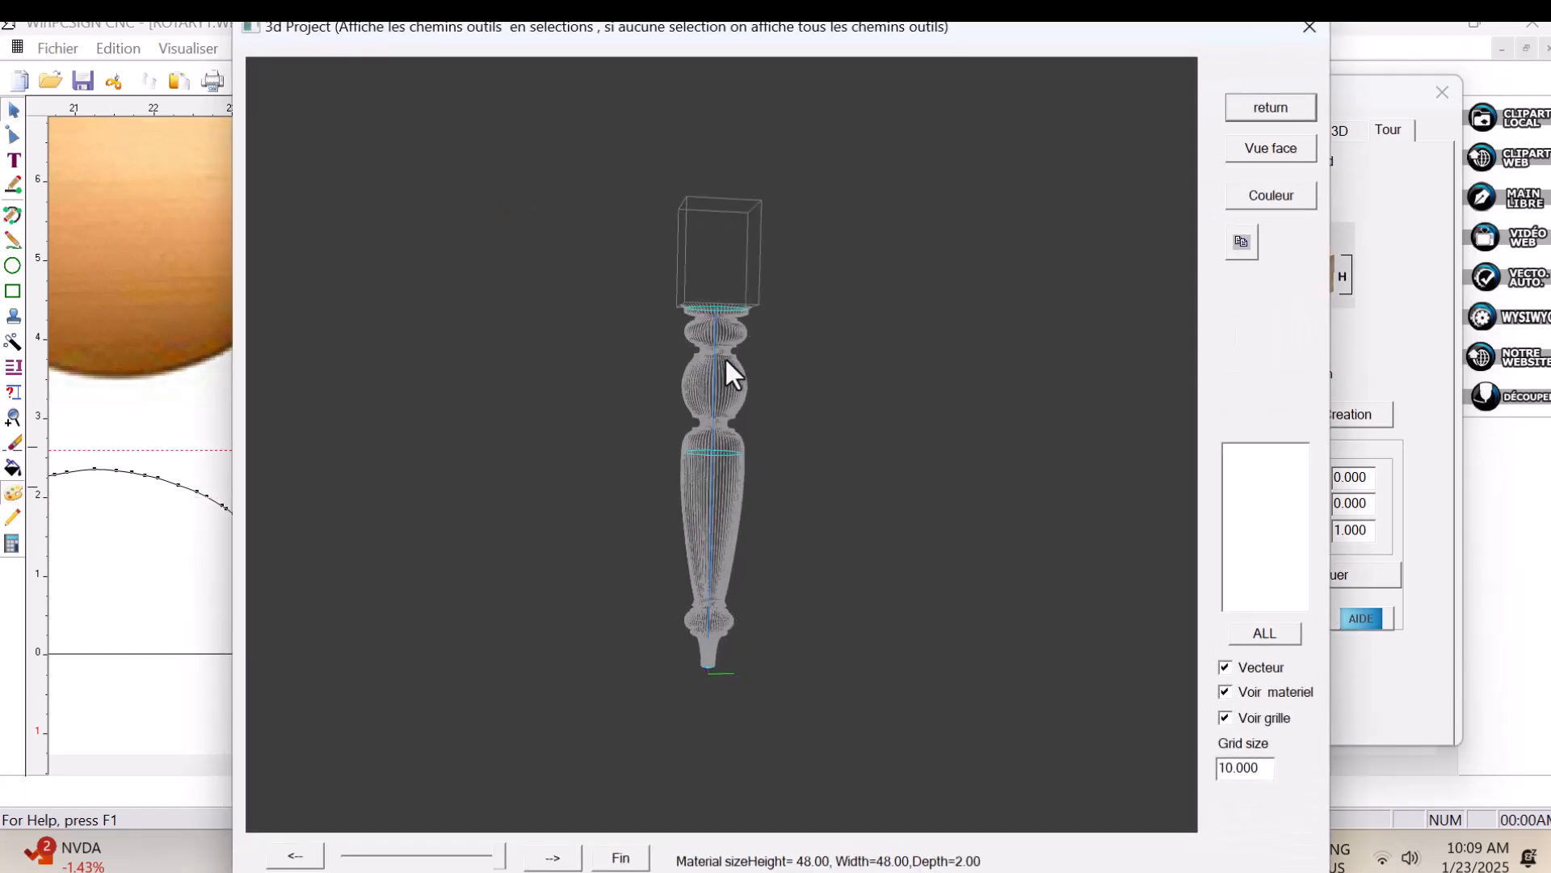
{"action": "left_click_drag", "start_coordinate": [724, 357], "coordinate": [817, 417]}
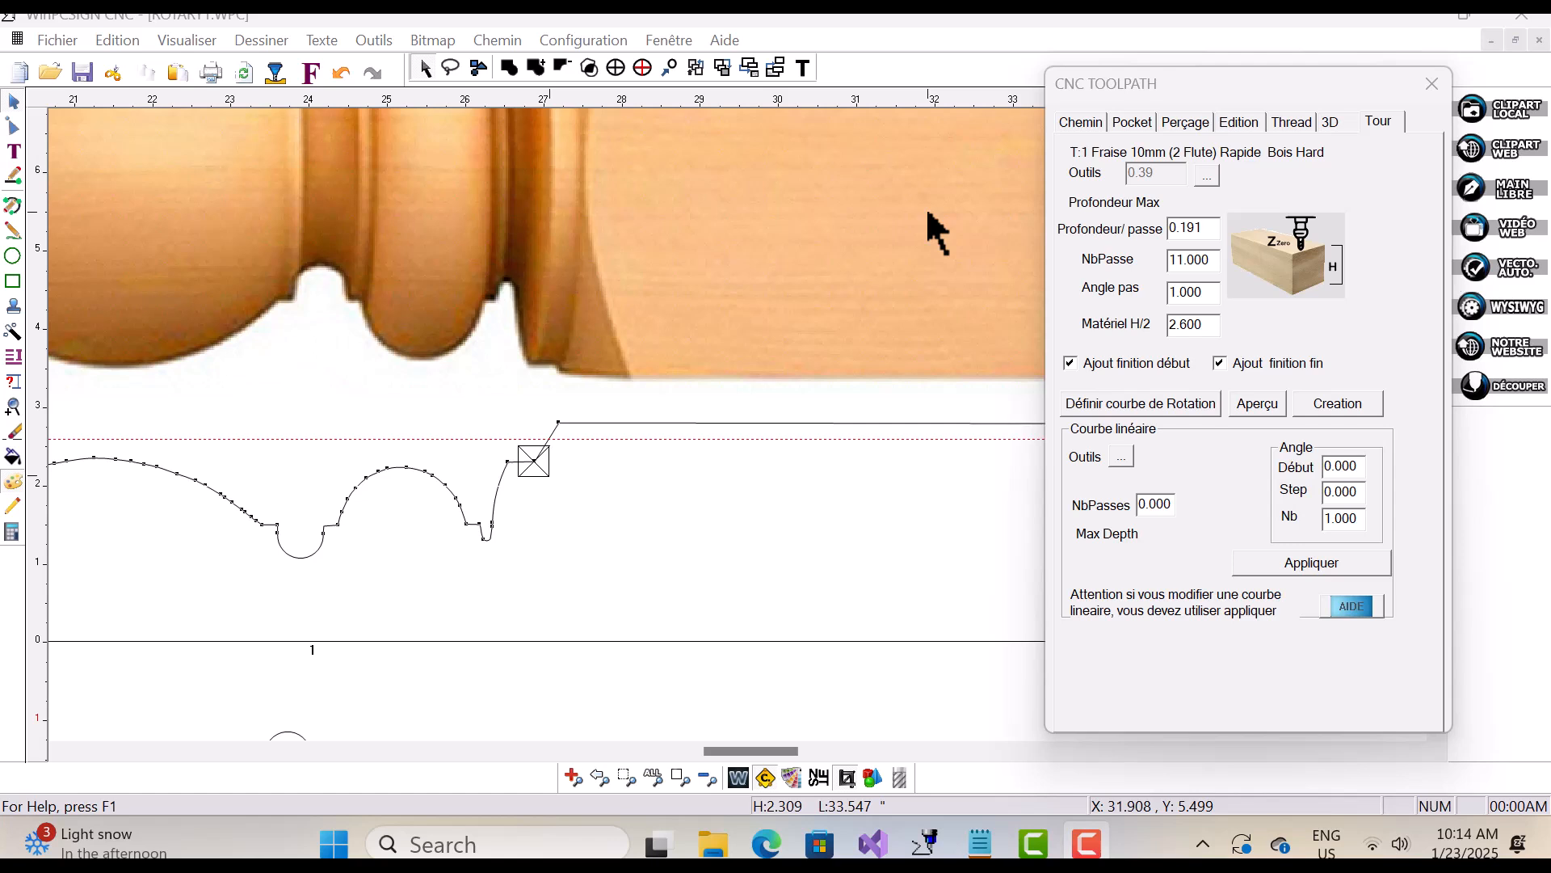
Export the lathe G-code for all tools as GCode in the Video folder, replacing the existing file
{"action": "left_click", "coordinate": [1346, 406]}
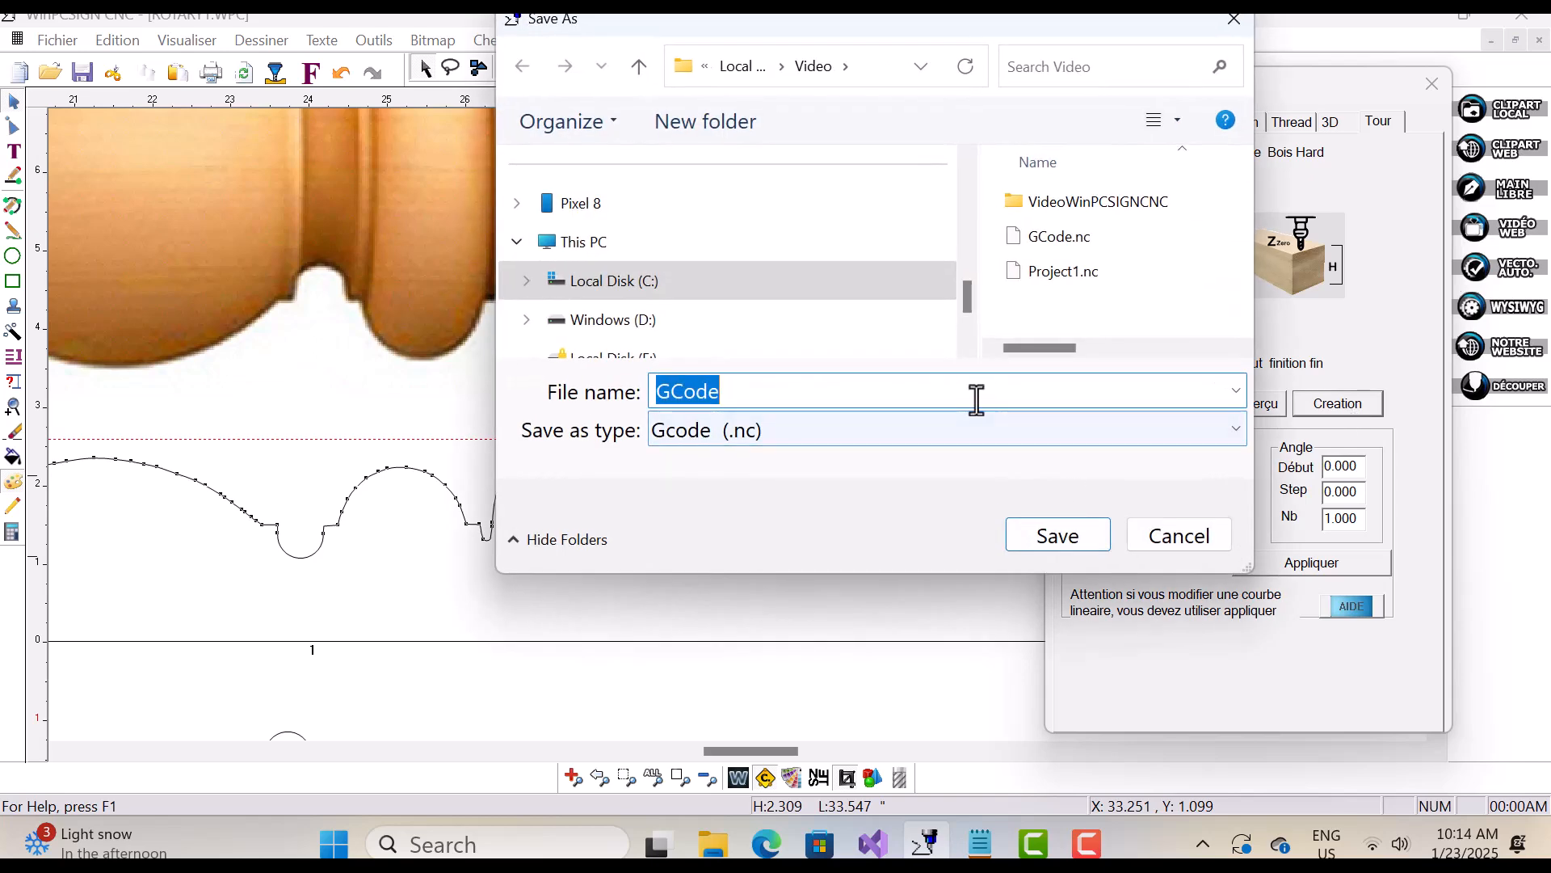
{"action": "left_click", "coordinate": [1049, 545]}
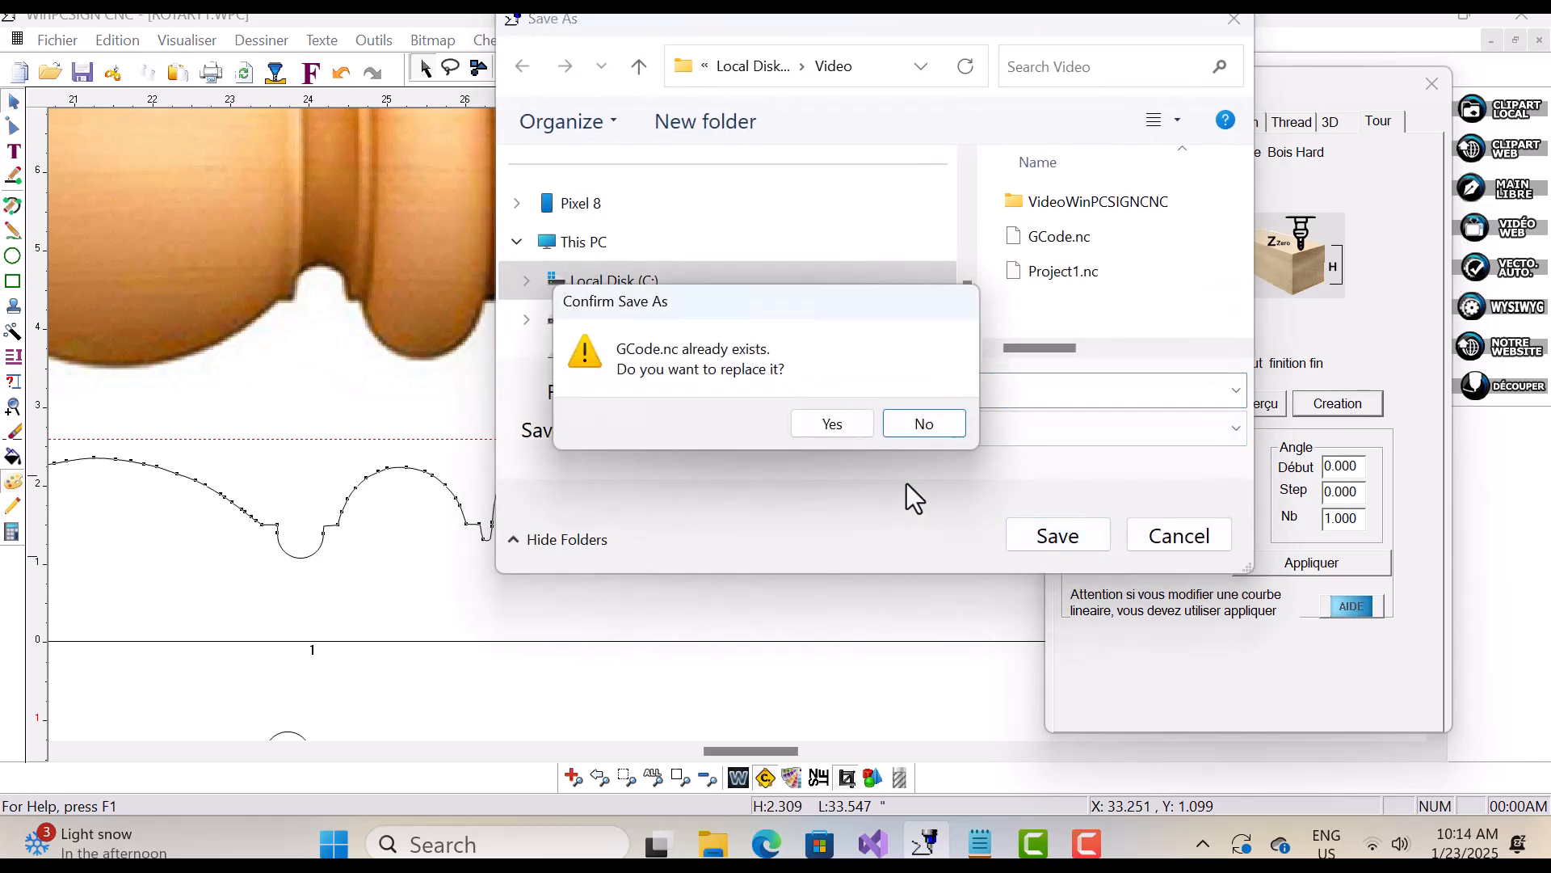
{"action": "left_click", "coordinate": [832, 425]}
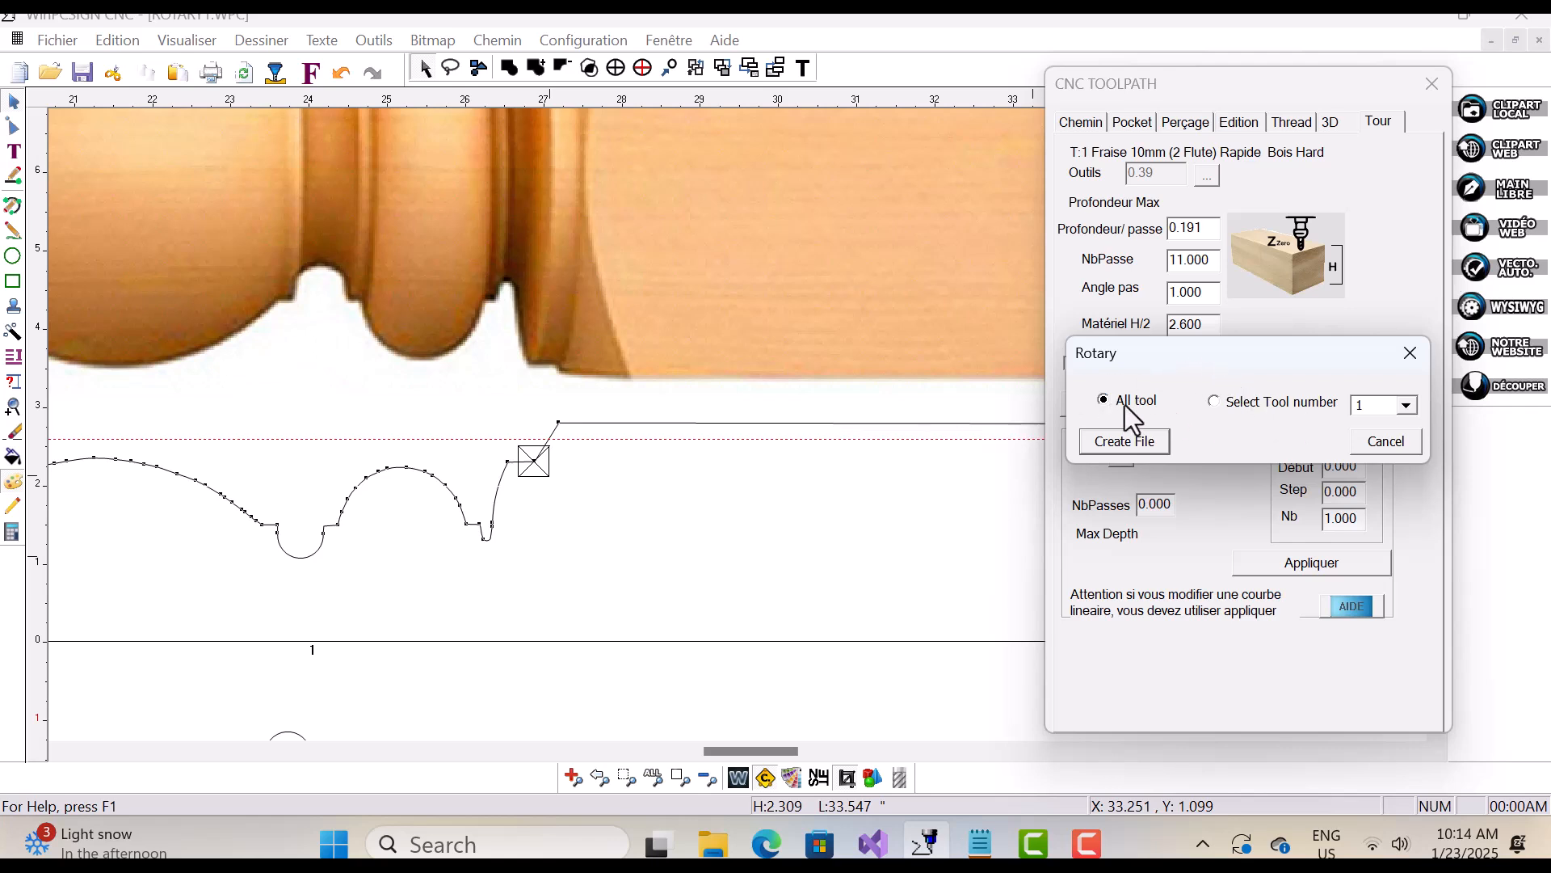
{"action": "left_click", "coordinate": [1113, 444]}
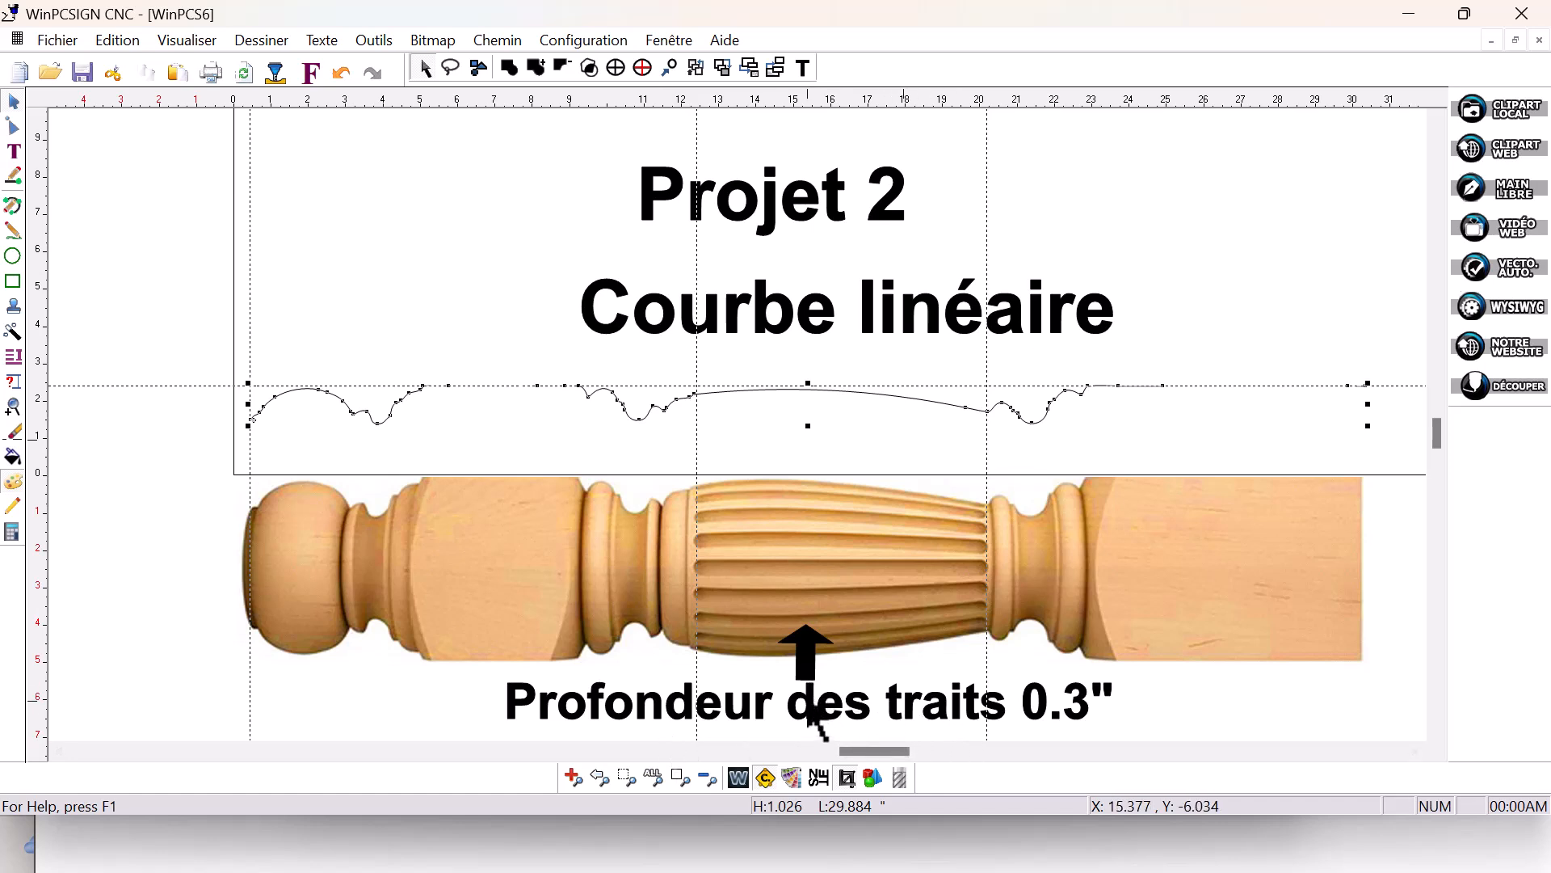
Create an offset contour below the Projet 2 leg profile and place vertical guides at the fluted section's ends, X about 12.4 and 20.2
{"action": "scroll", "coordinate": [784, 472], "scroll_direction": "up", "scroll_amount": 3}
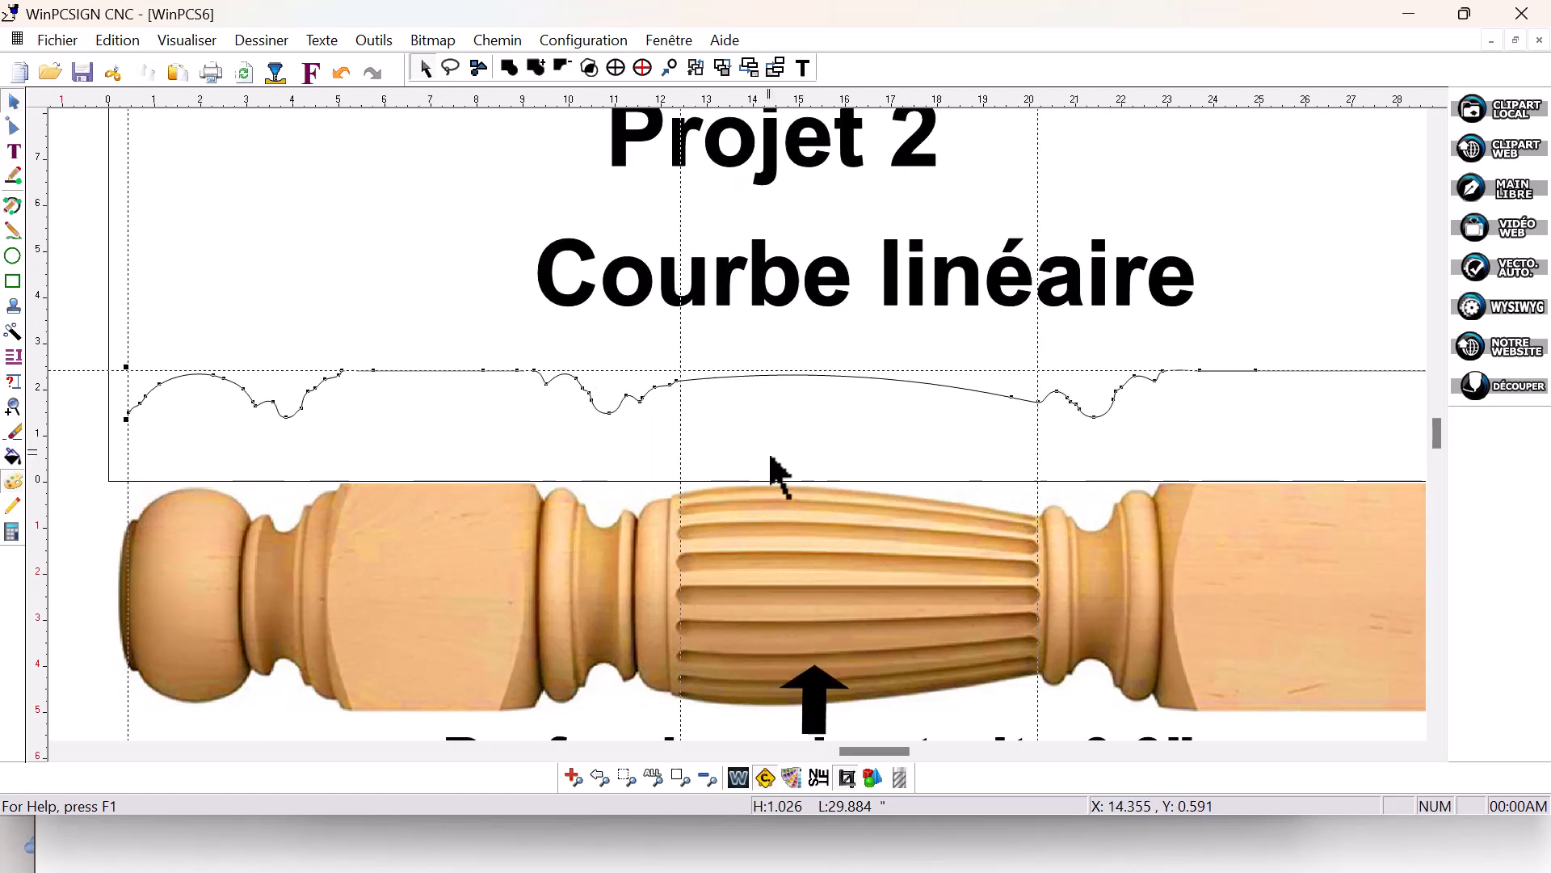
{"action": "left_click", "coordinate": [824, 360]}
{"action": "left_click", "coordinate": [833, 364]}
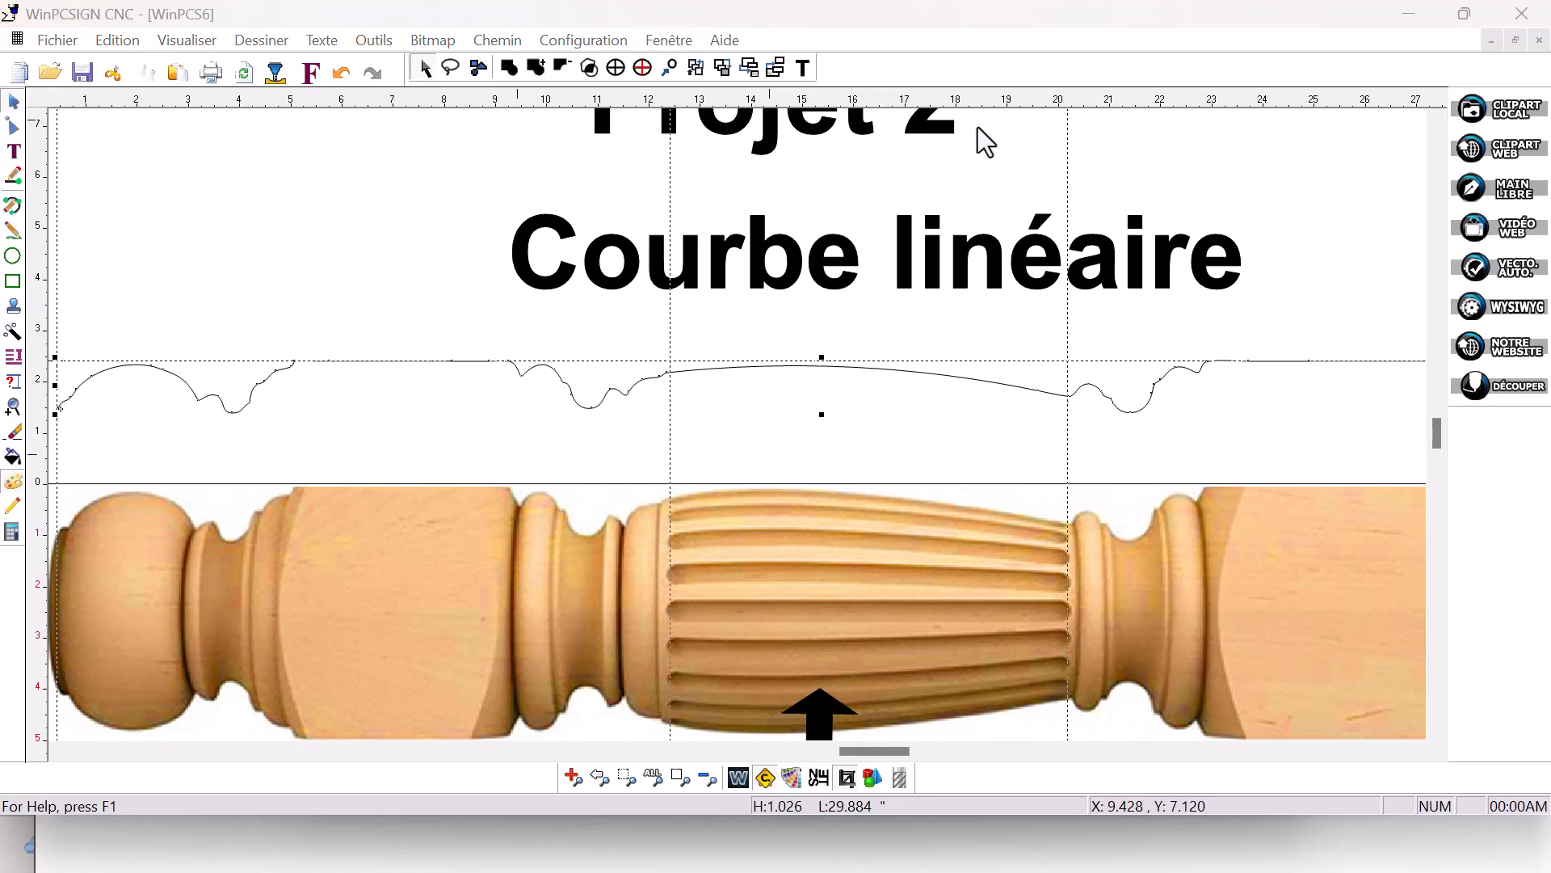
{"action": "left_click", "coordinate": [374, 40]}
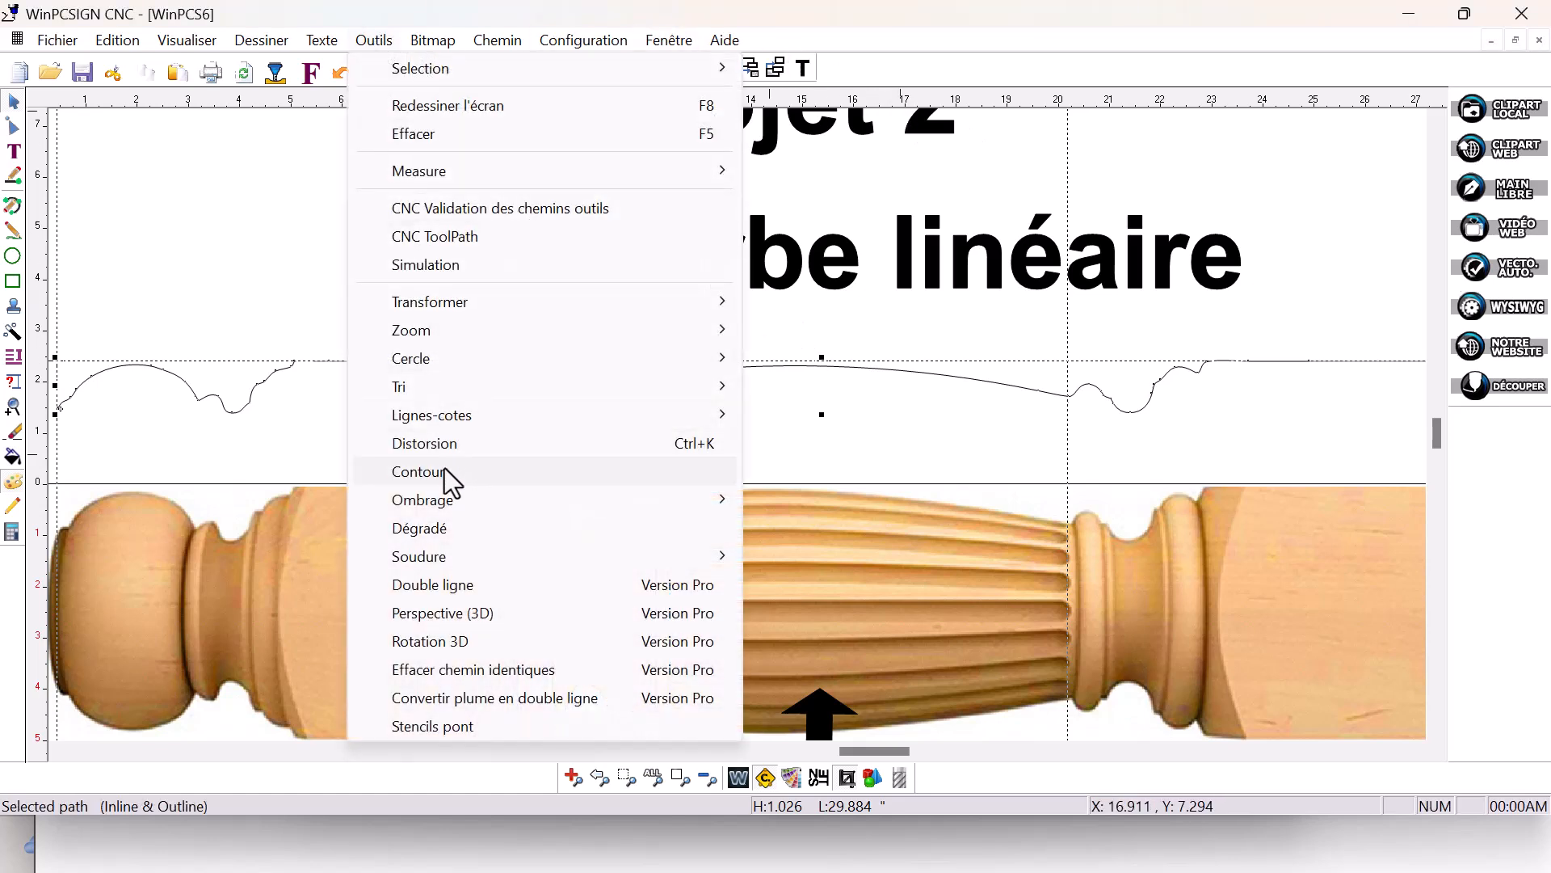
{"action": "left_click", "coordinate": [441, 472]}
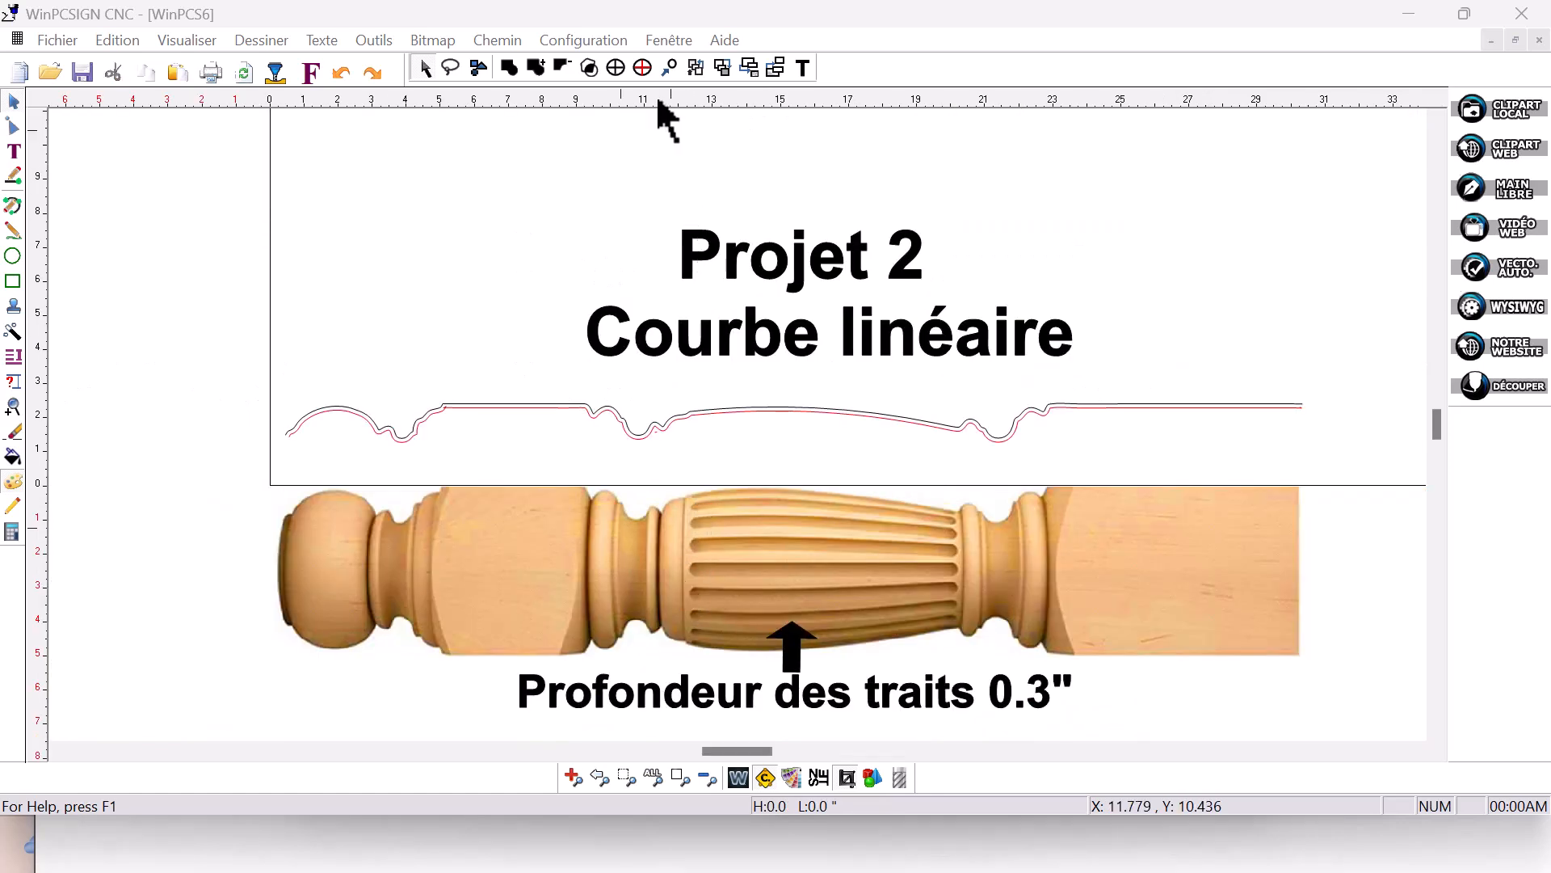
{"action": "left_click_drag", "start_coordinate": [661, 101], "coordinate": [692, 480]}
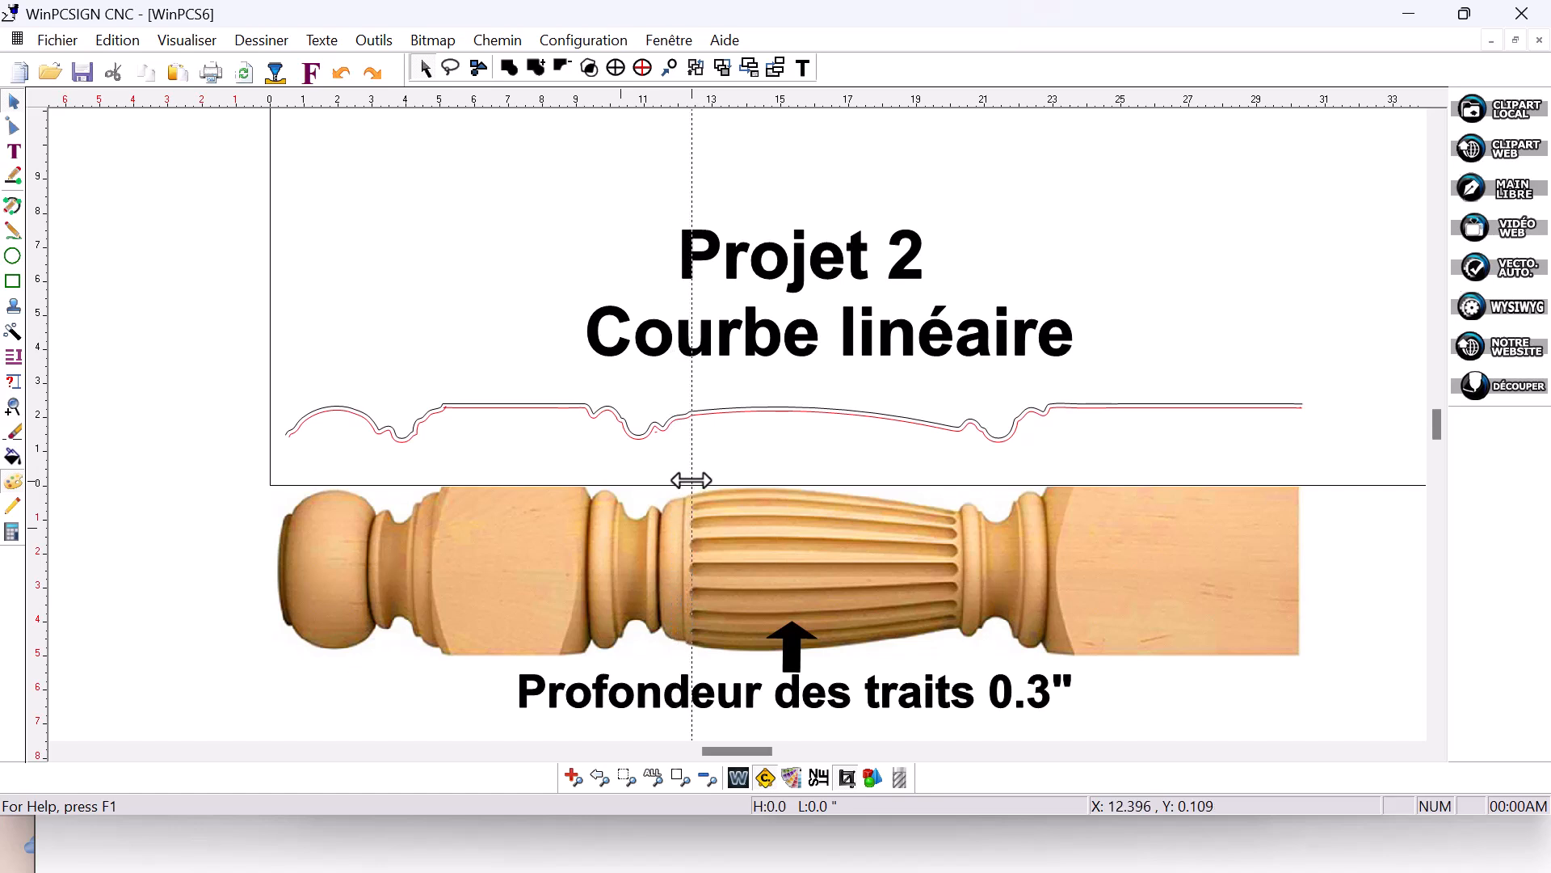
{"action": "left_click_drag", "start_coordinate": [955, 102], "coordinate": [957, 485]}
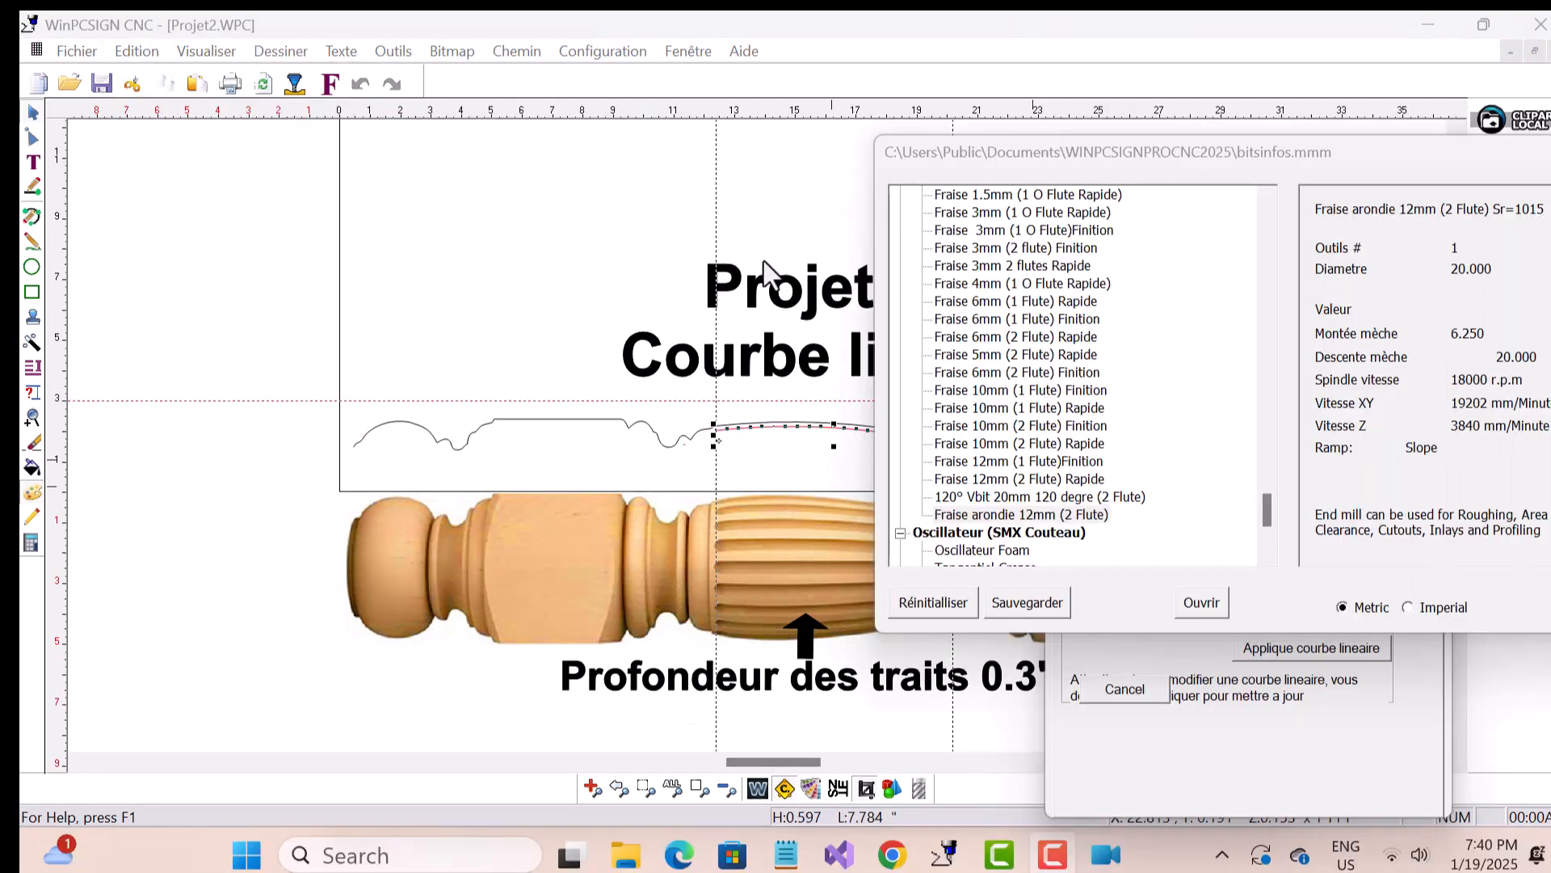
Apply the selected offset curve as a linear curve with Fraise arondie 12mm (2 Flute), 10 repetitions and an angle step of 36
{"action": "left_click", "coordinate": [1050, 517]}
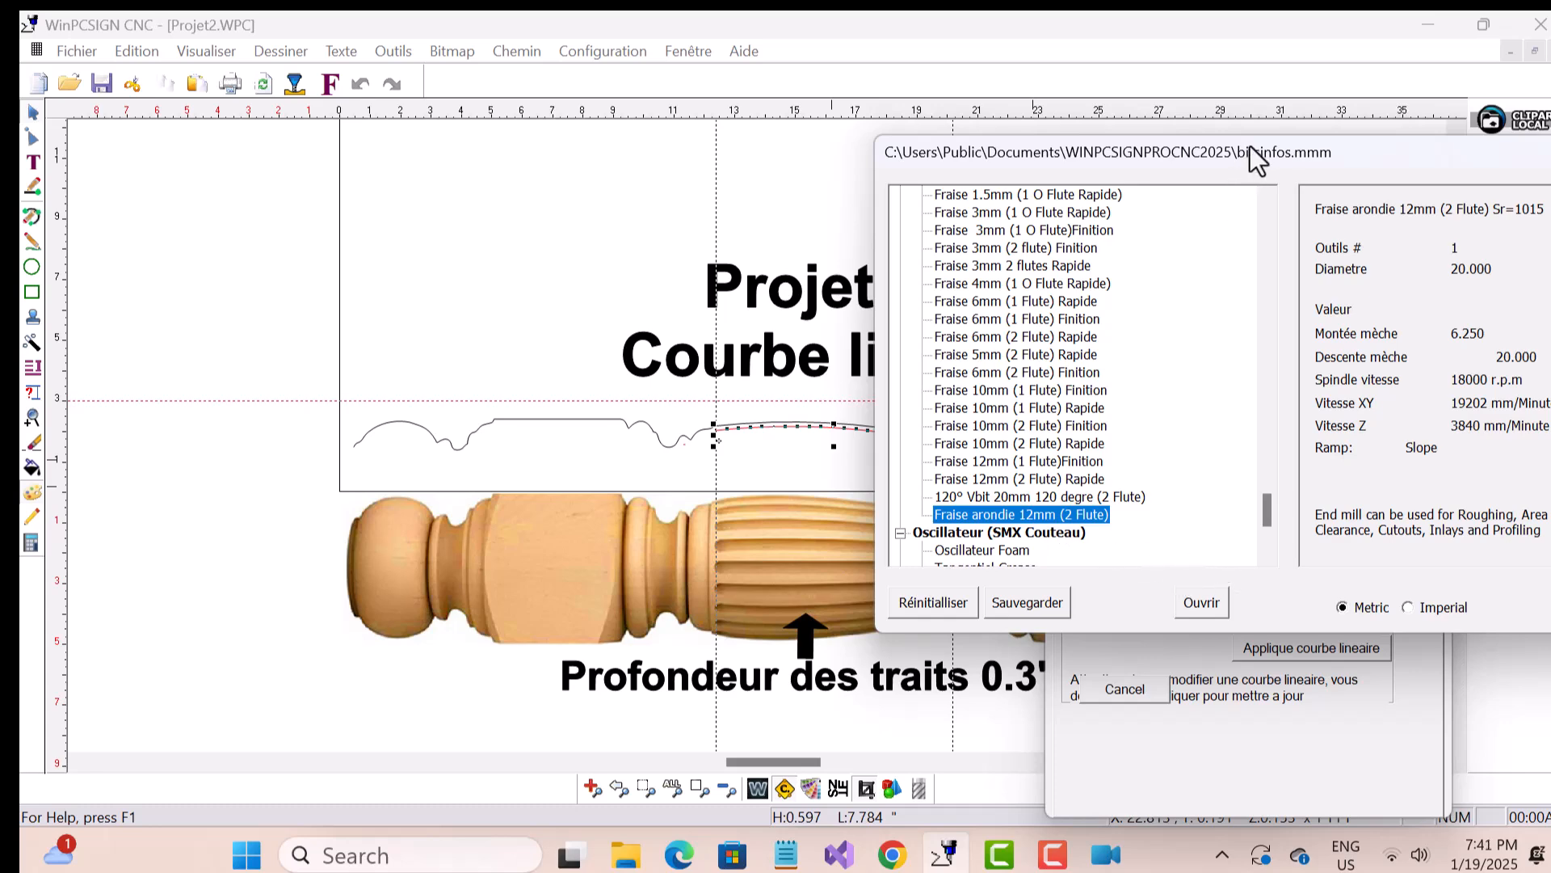
{"action": "left_click_drag", "start_coordinate": [1249, 145], "coordinate": [990, 125]}
{"action": "left_click", "coordinate": [1346, 557]}
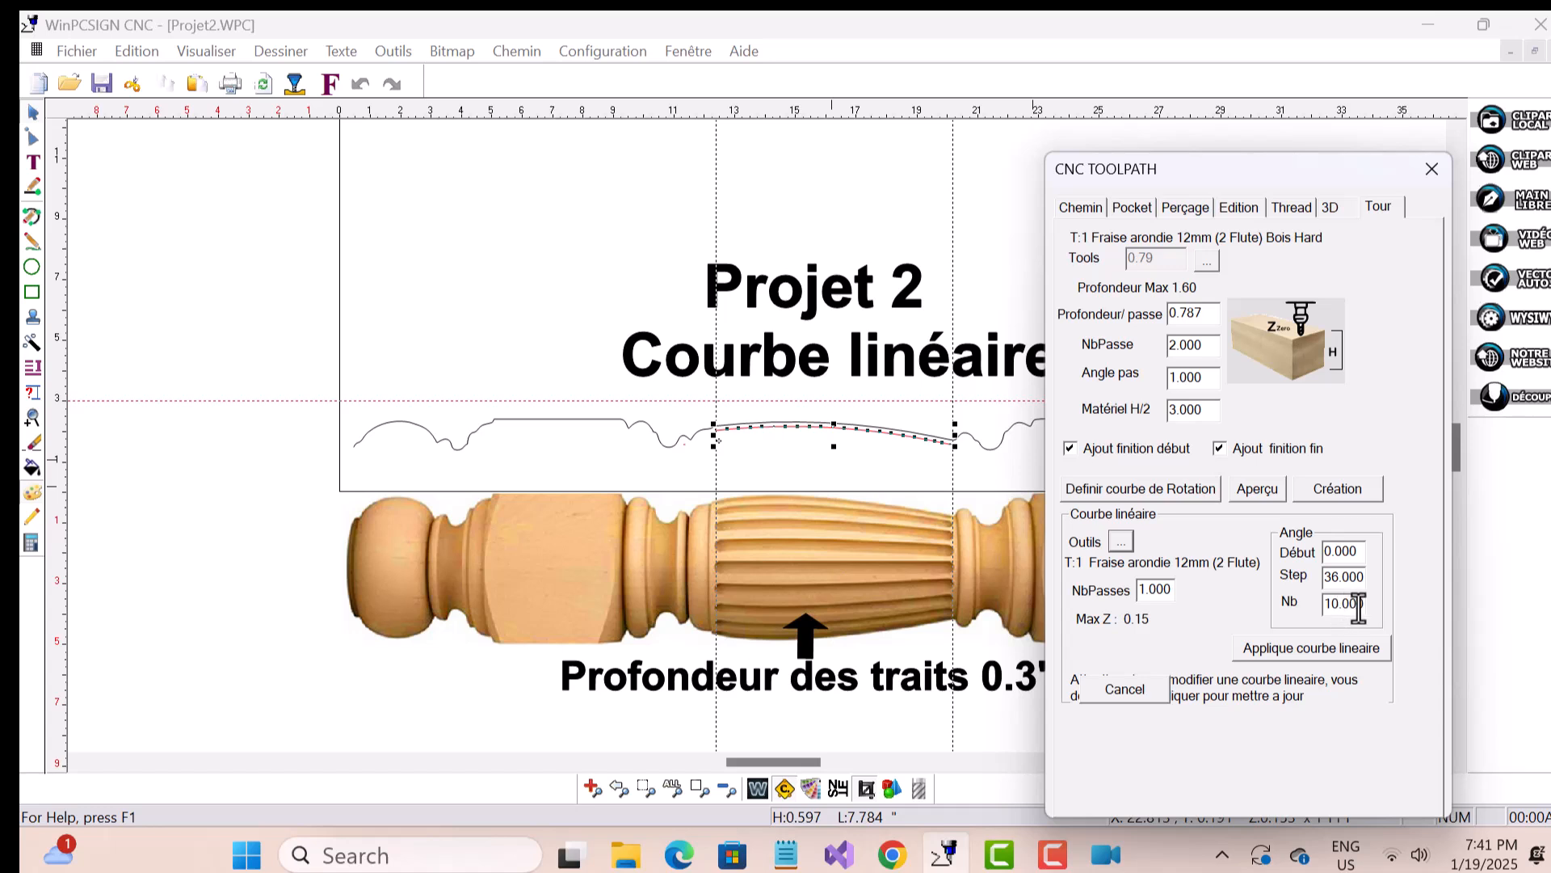
{"action": "left_click_drag", "start_coordinate": [1364, 606], "coordinate": [1305, 606]}
{"action": "type", "text": "10"}
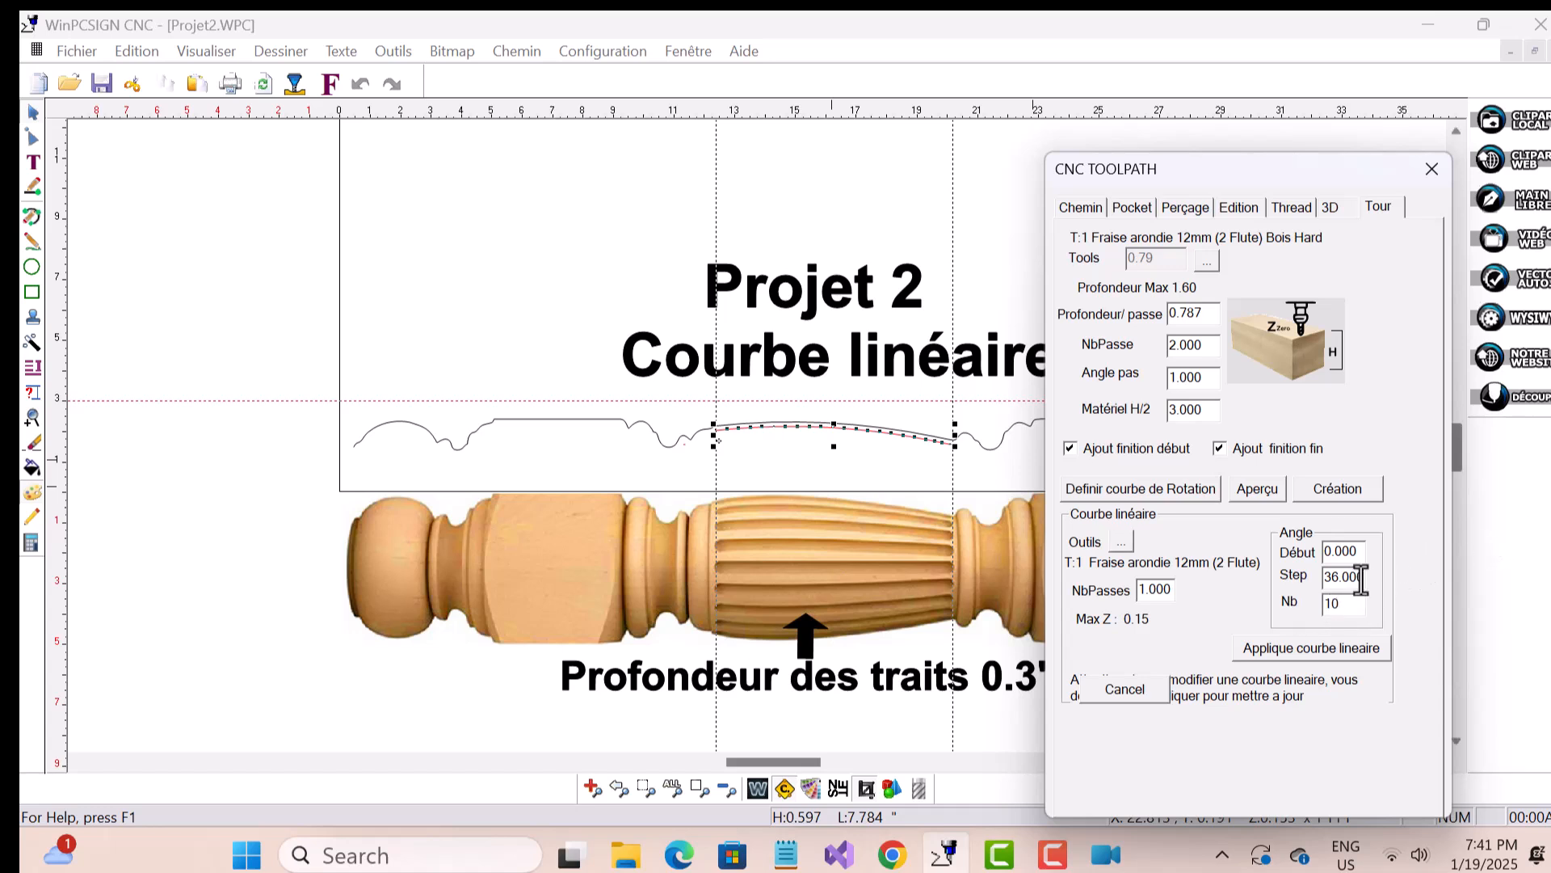
{"action": "left_click_drag", "start_coordinate": [1362, 579], "coordinate": [1297, 580]}
{"action": "type", "text": "36"}
{"action": "left_click", "coordinate": [1297, 656]}
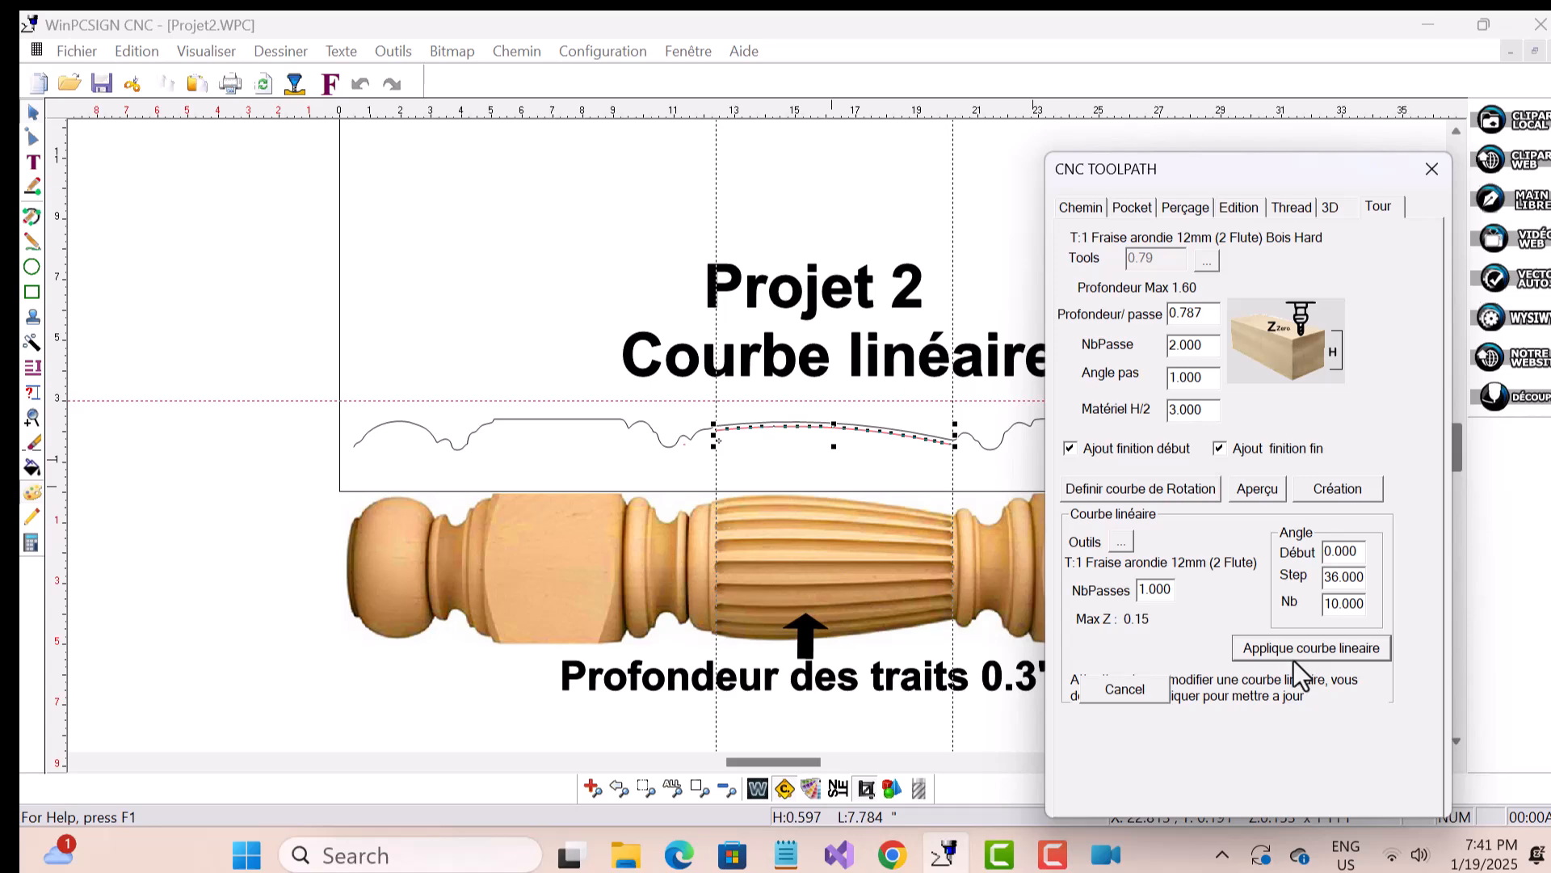
Preview the leg in 3D and examine the linear groove toolpaths along the fluted section
{"action": "left_click", "coordinate": [1253, 492]}
{"action": "scroll", "coordinate": [740, 457], "scroll_direction": "up", "scroll_amount": 5}
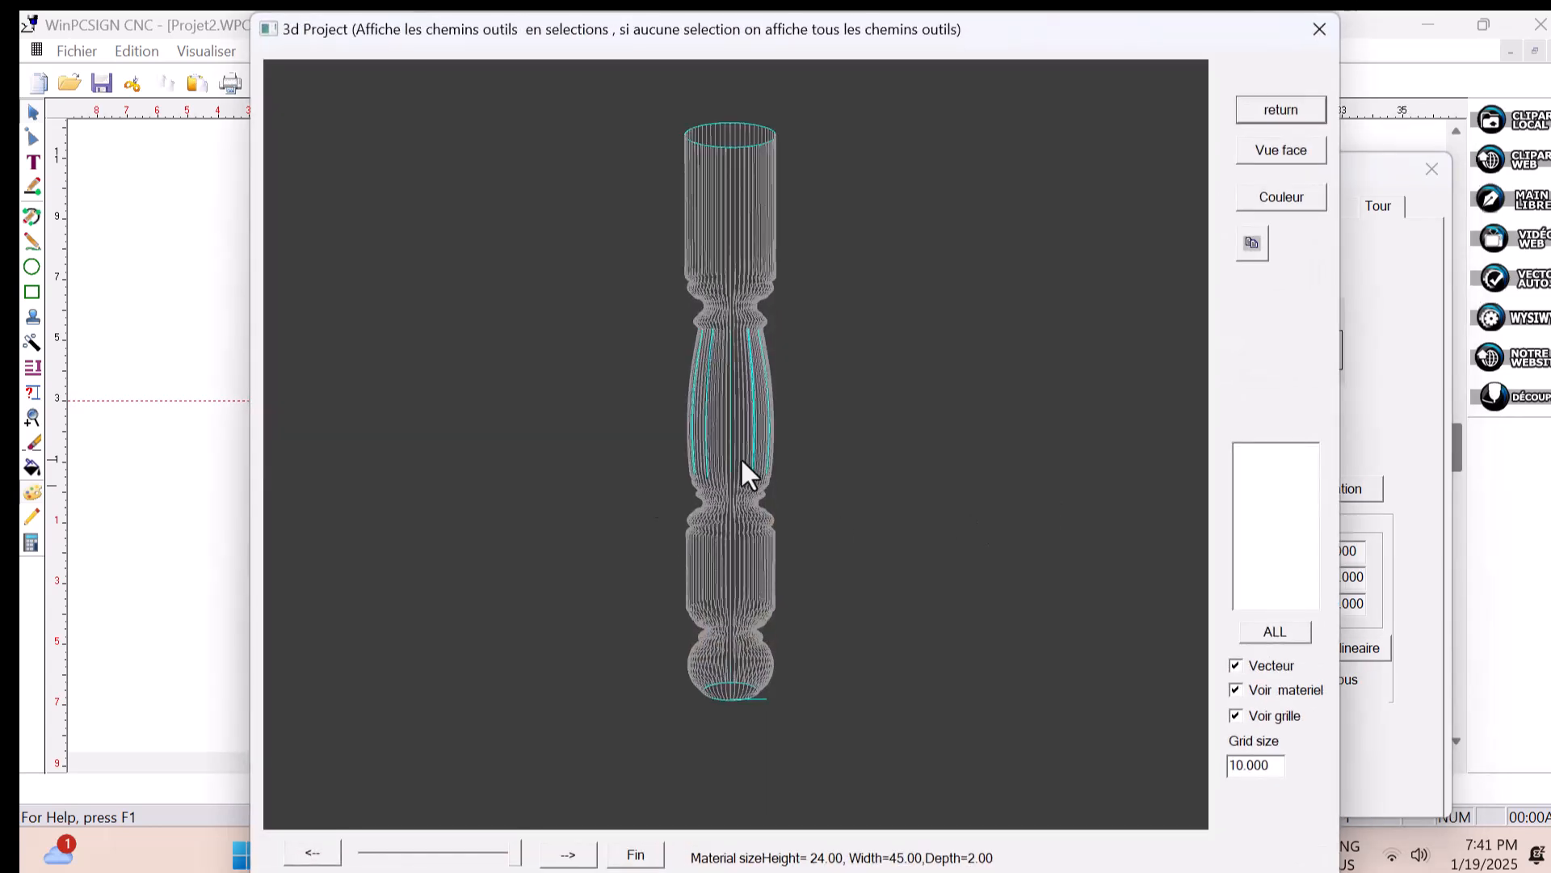
{"action": "scroll", "coordinate": [672, 423], "scroll_direction": "up", "scroll_amount": 5}
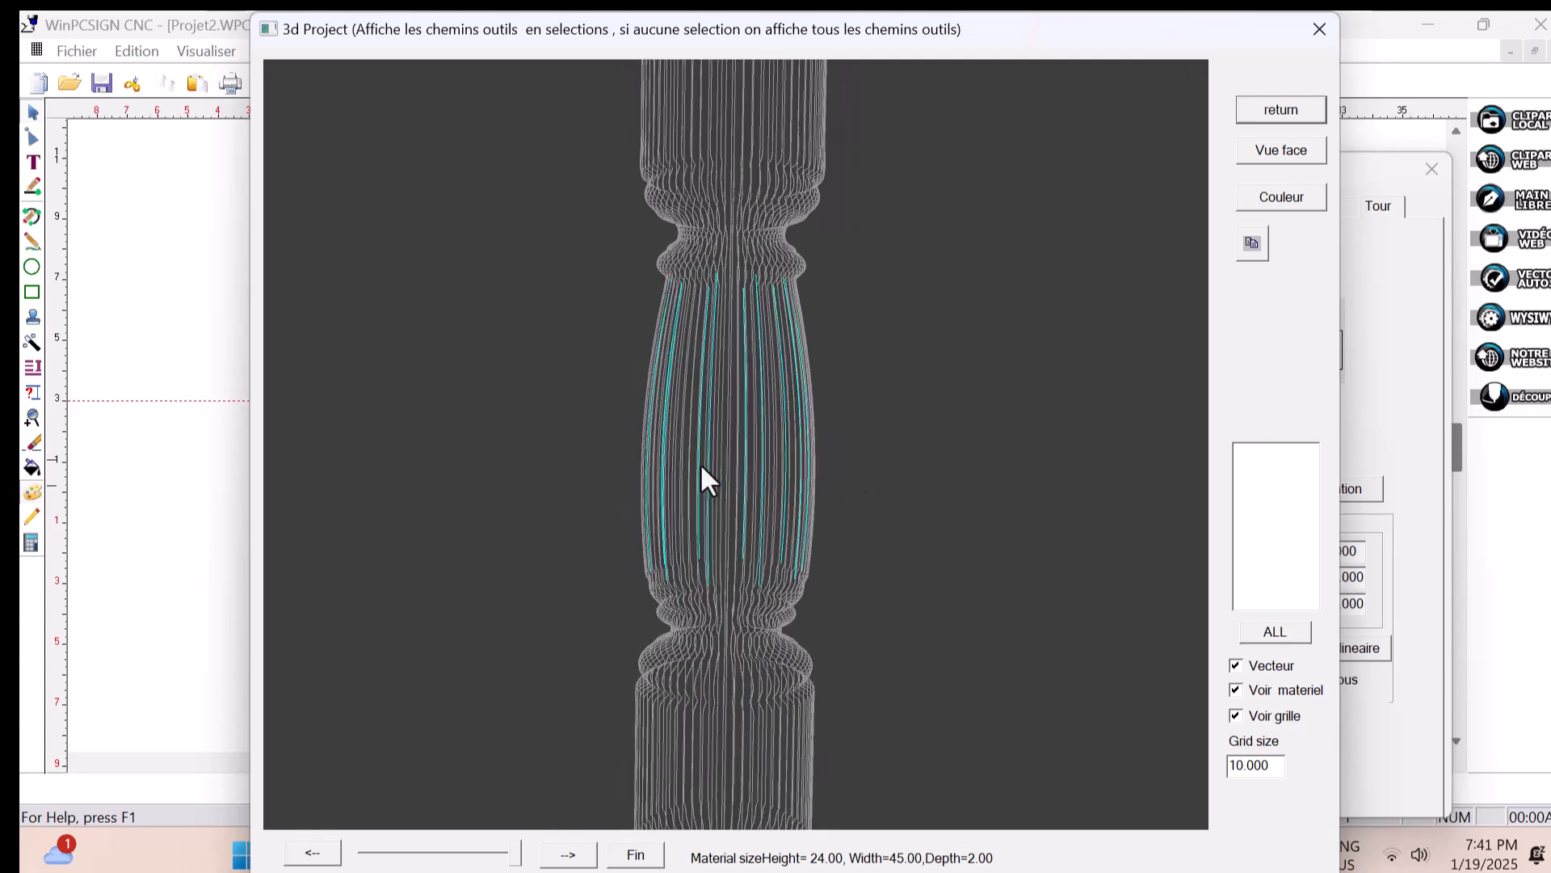
{"action": "scroll", "coordinate": [484, 487], "scroll_direction": "up", "scroll_amount": 2}
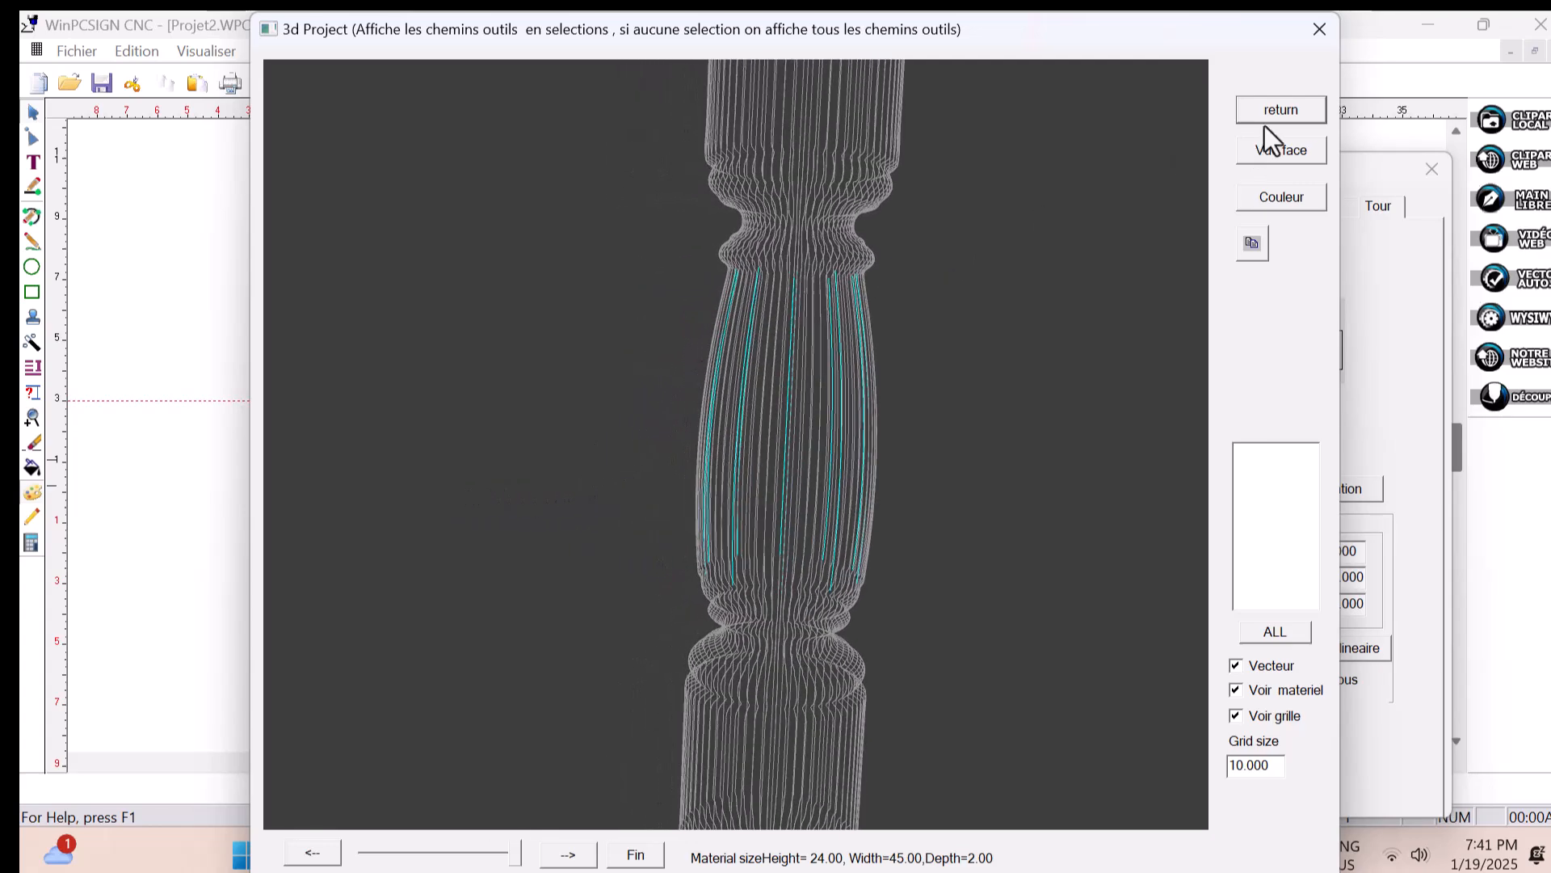
{"action": "left_click", "coordinate": [1282, 114]}
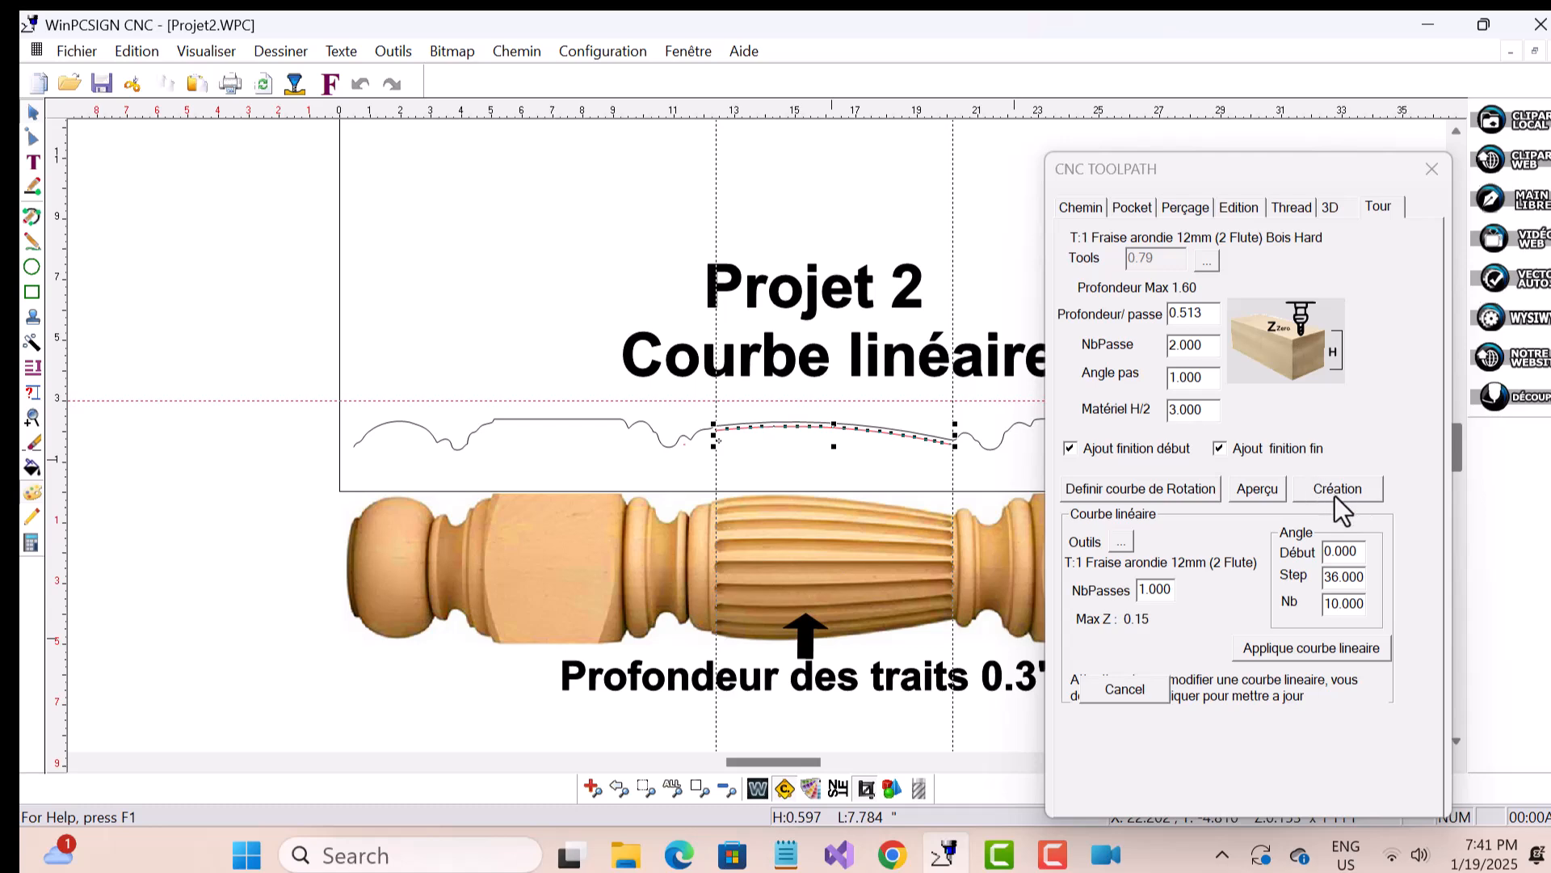
Export the Projet 2 rotary toolpaths for all tools as GCode, overwriting the existing .nc file
{"action": "left_click", "coordinate": [1335, 496]}
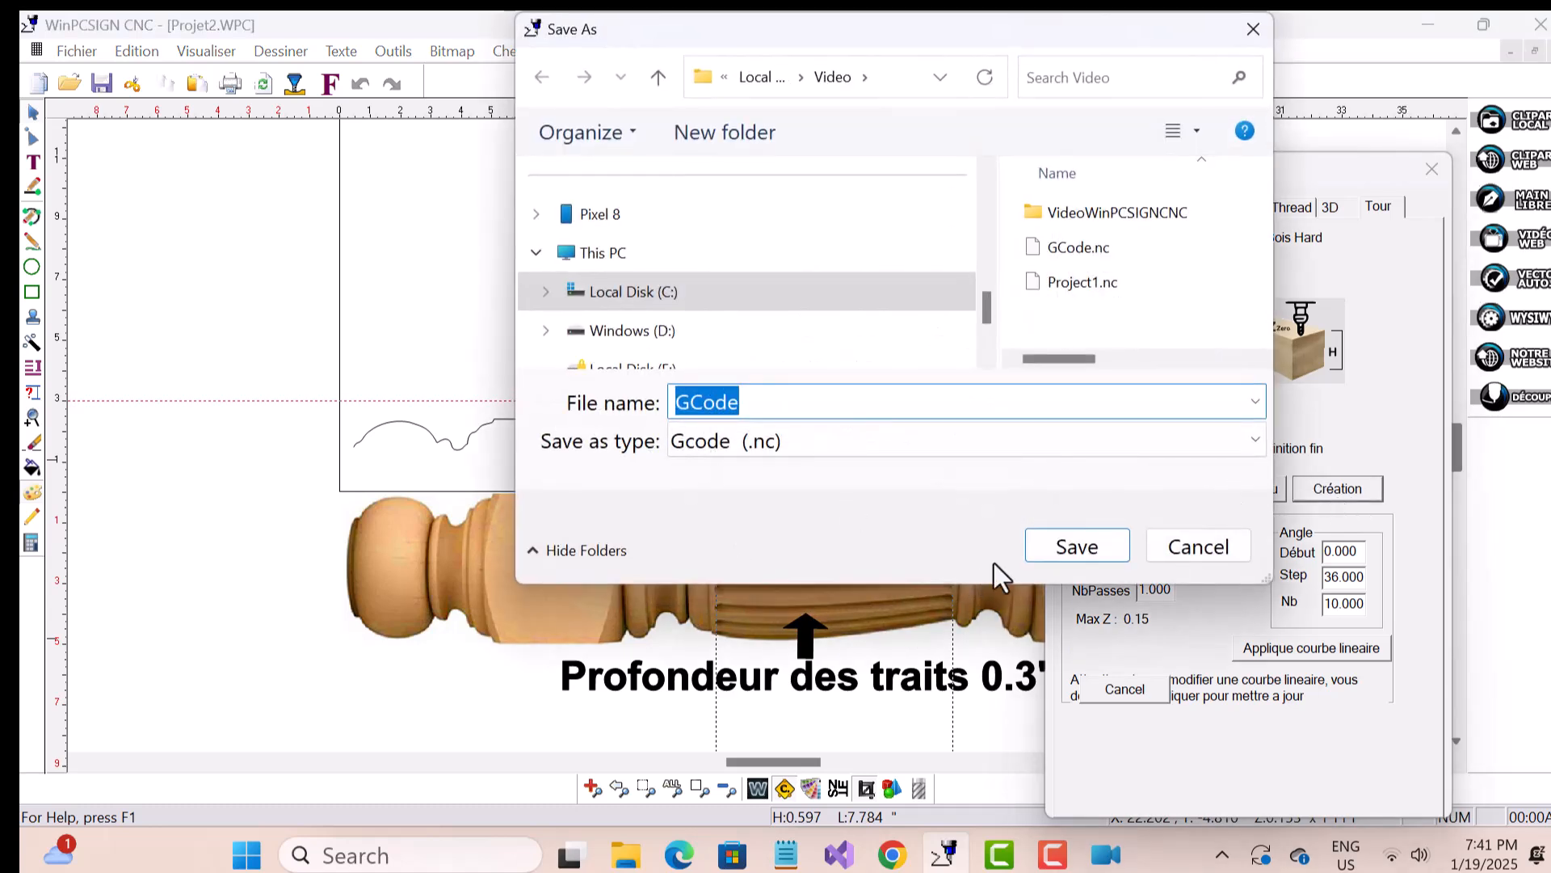
{"action": "left_click", "coordinate": [1056, 553]}
{"action": "left_click", "coordinate": [853, 436]}
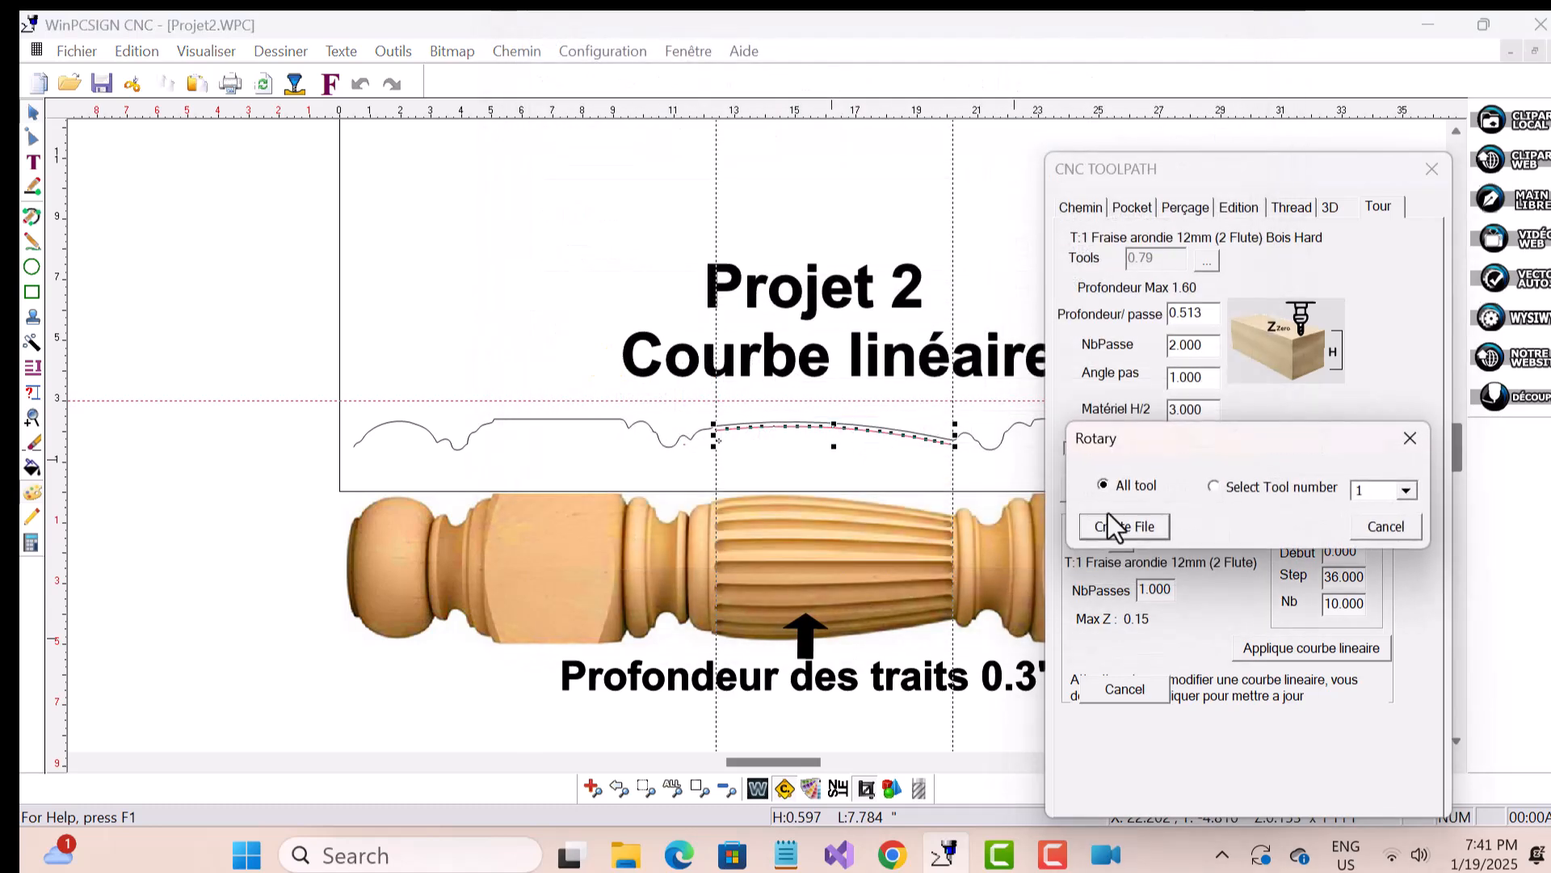
{"action": "left_click", "coordinate": [1131, 529]}
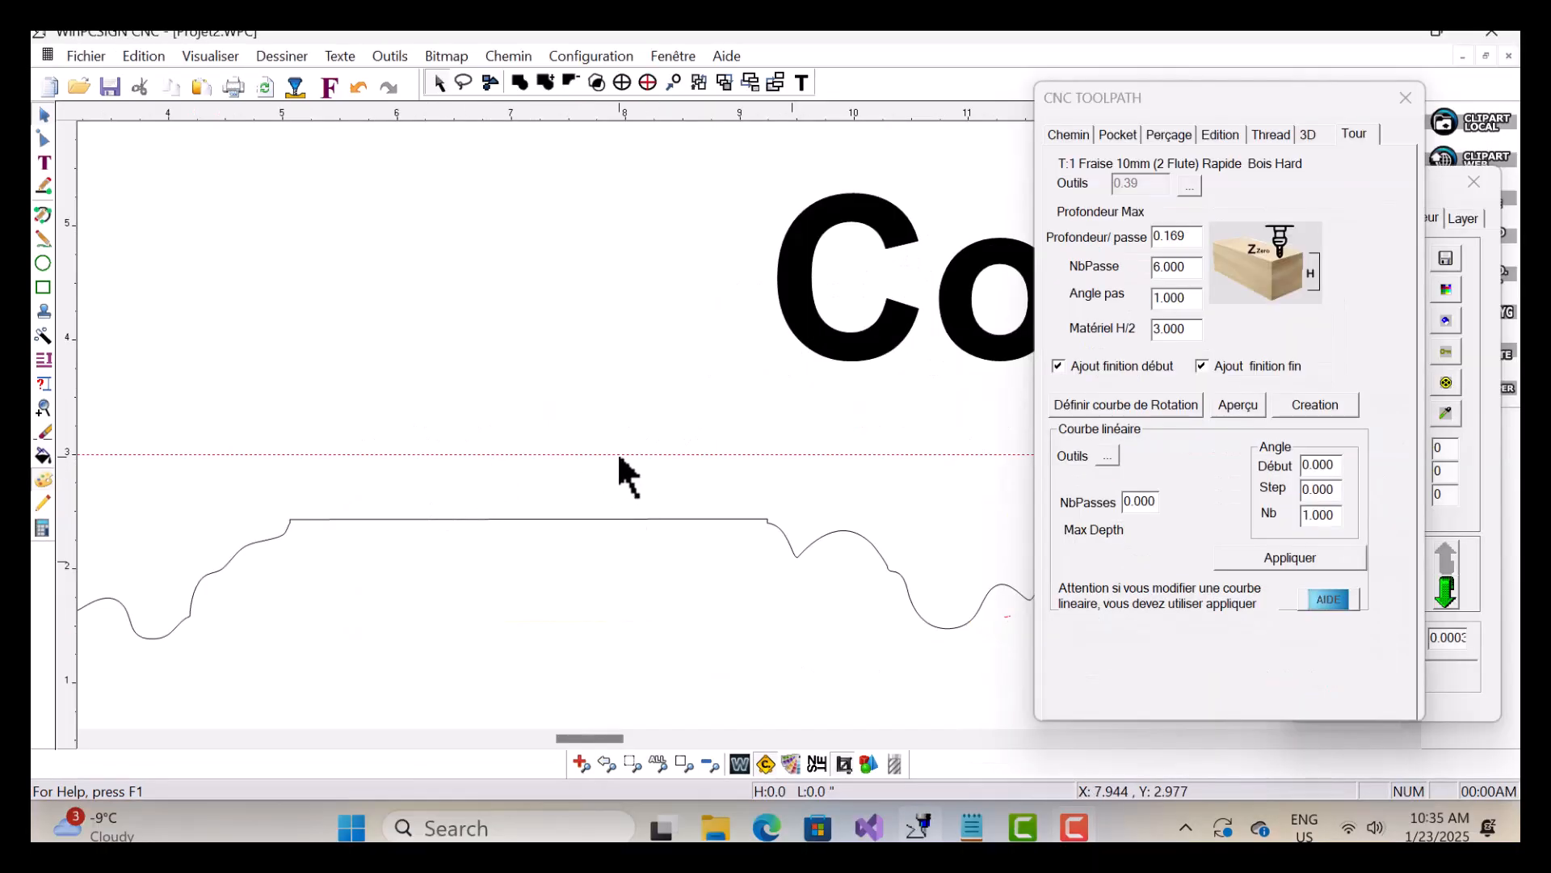
Set Matériel H/2 to 2.4 and preview the leg with its square blocks in 3D from another angle
{"action": "left_click_drag", "start_coordinate": [1191, 331], "coordinate": [1126, 333]}
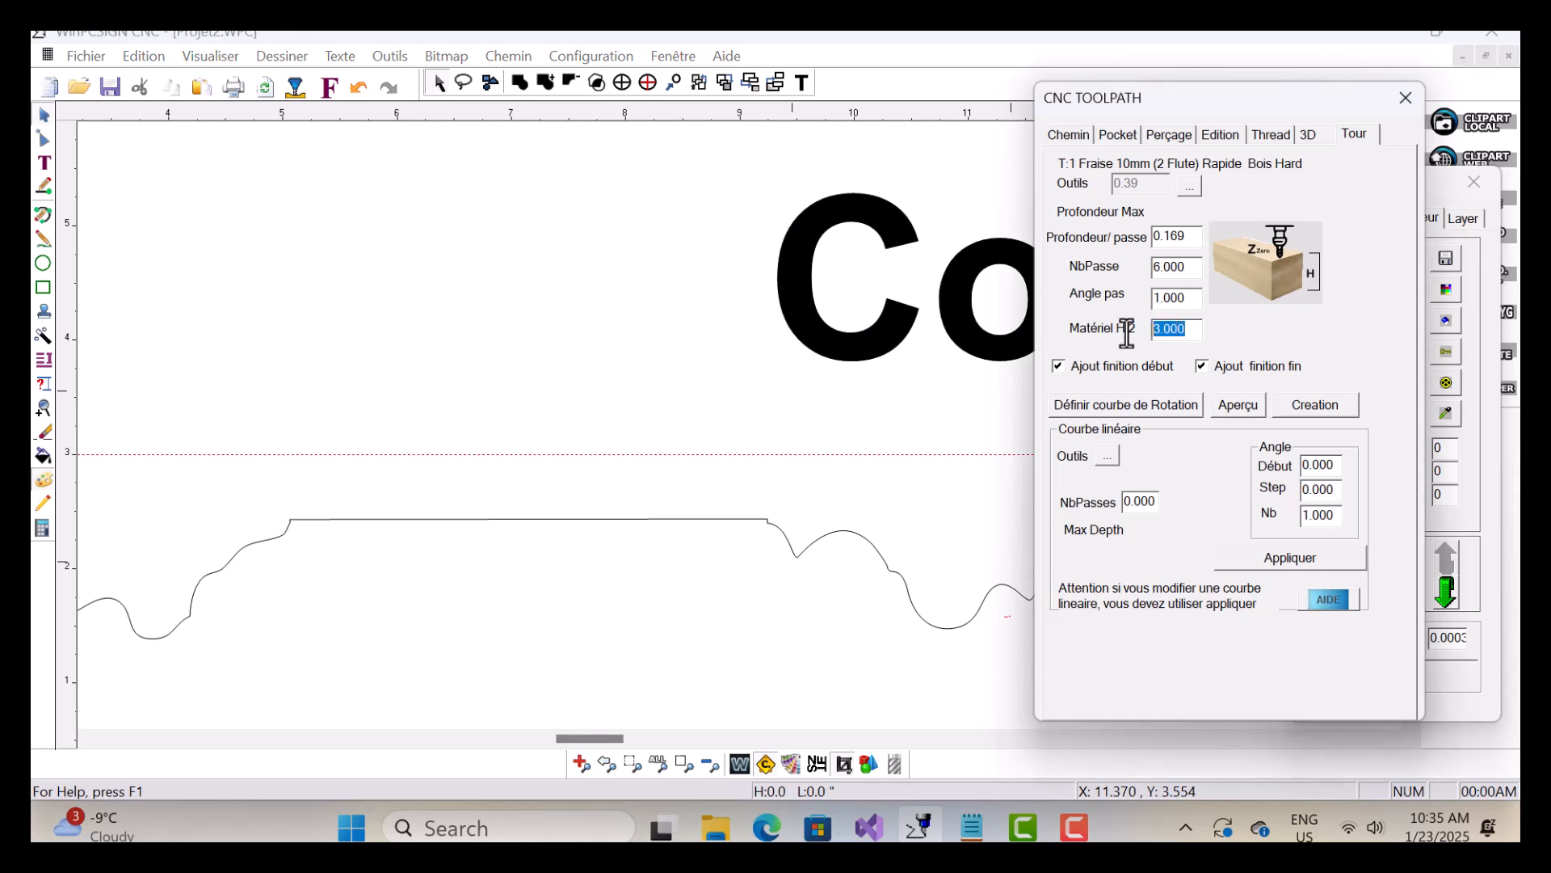
{"action": "type", "text": "2.4"}
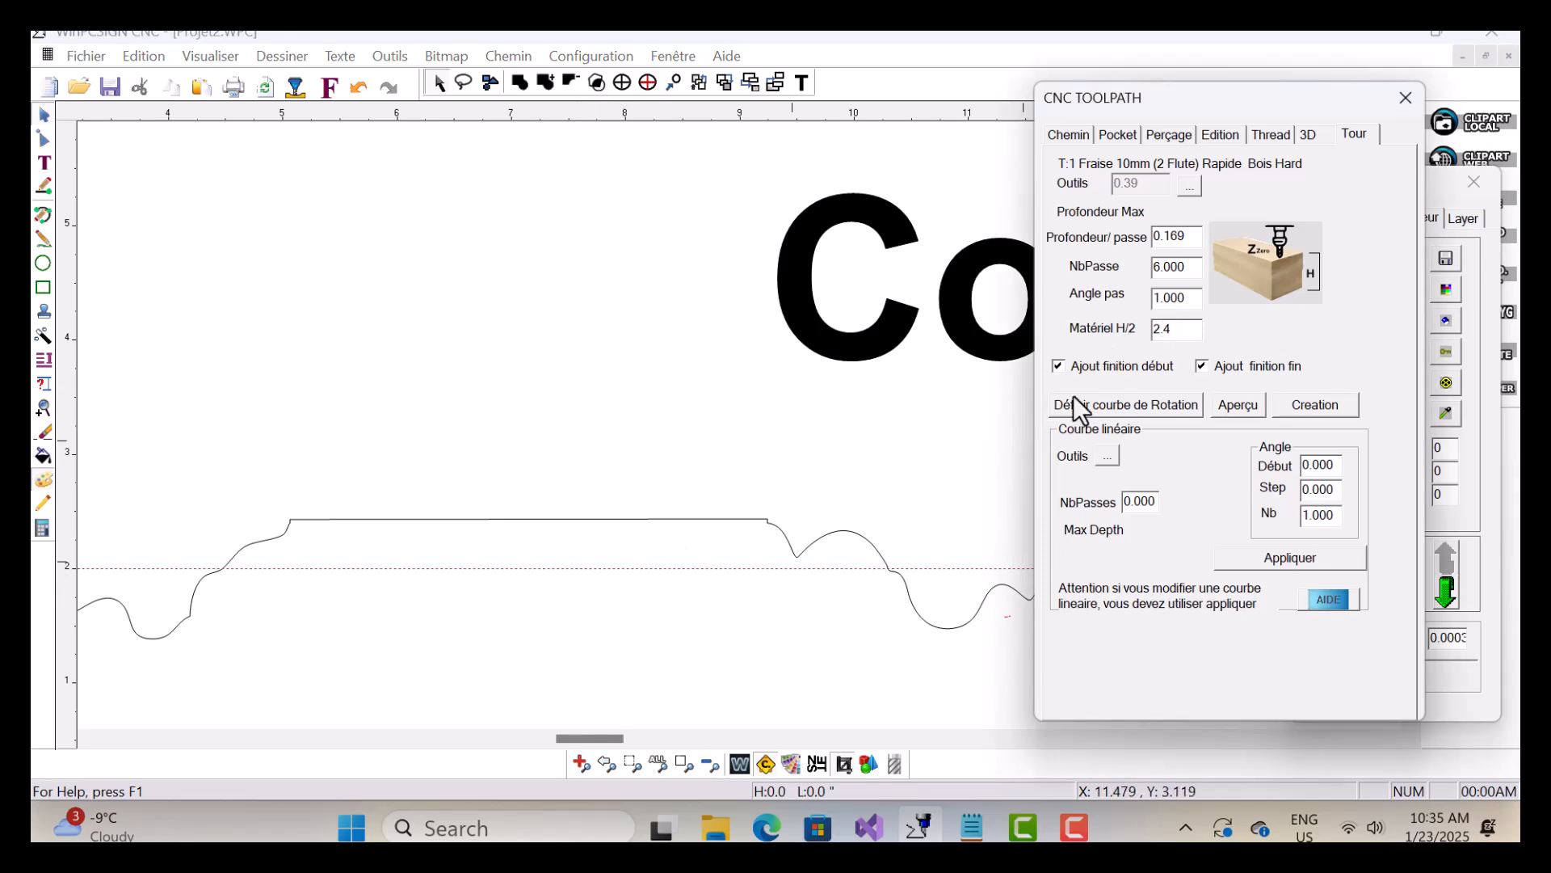
{"action": "left_click", "coordinate": [928, 407]}
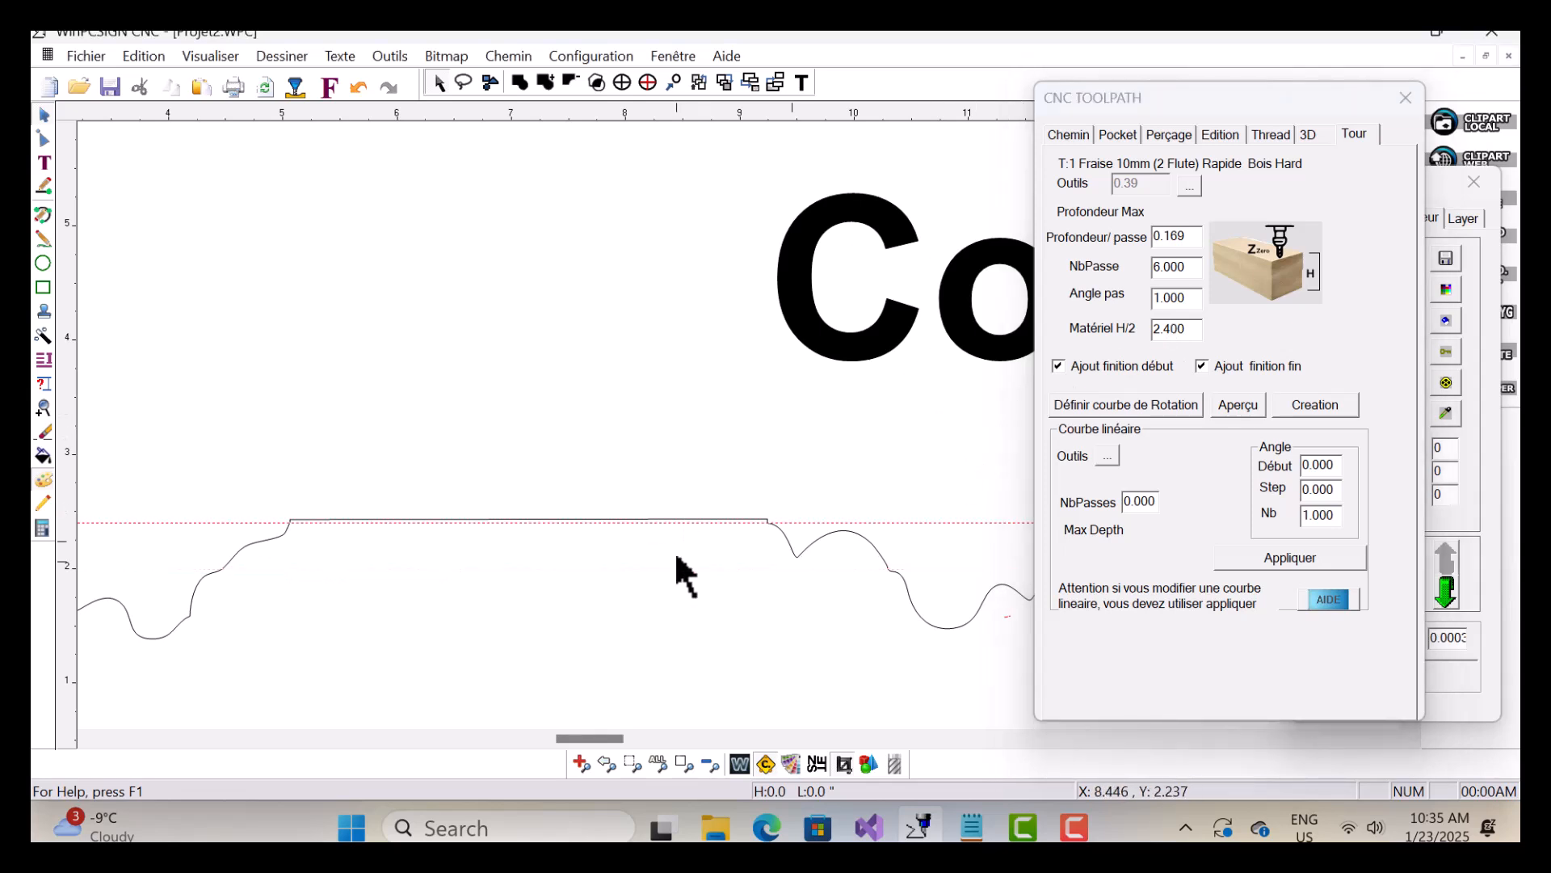
{"action": "left_click_drag", "start_coordinate": [589, 738], "coordinate": [651, 771]}
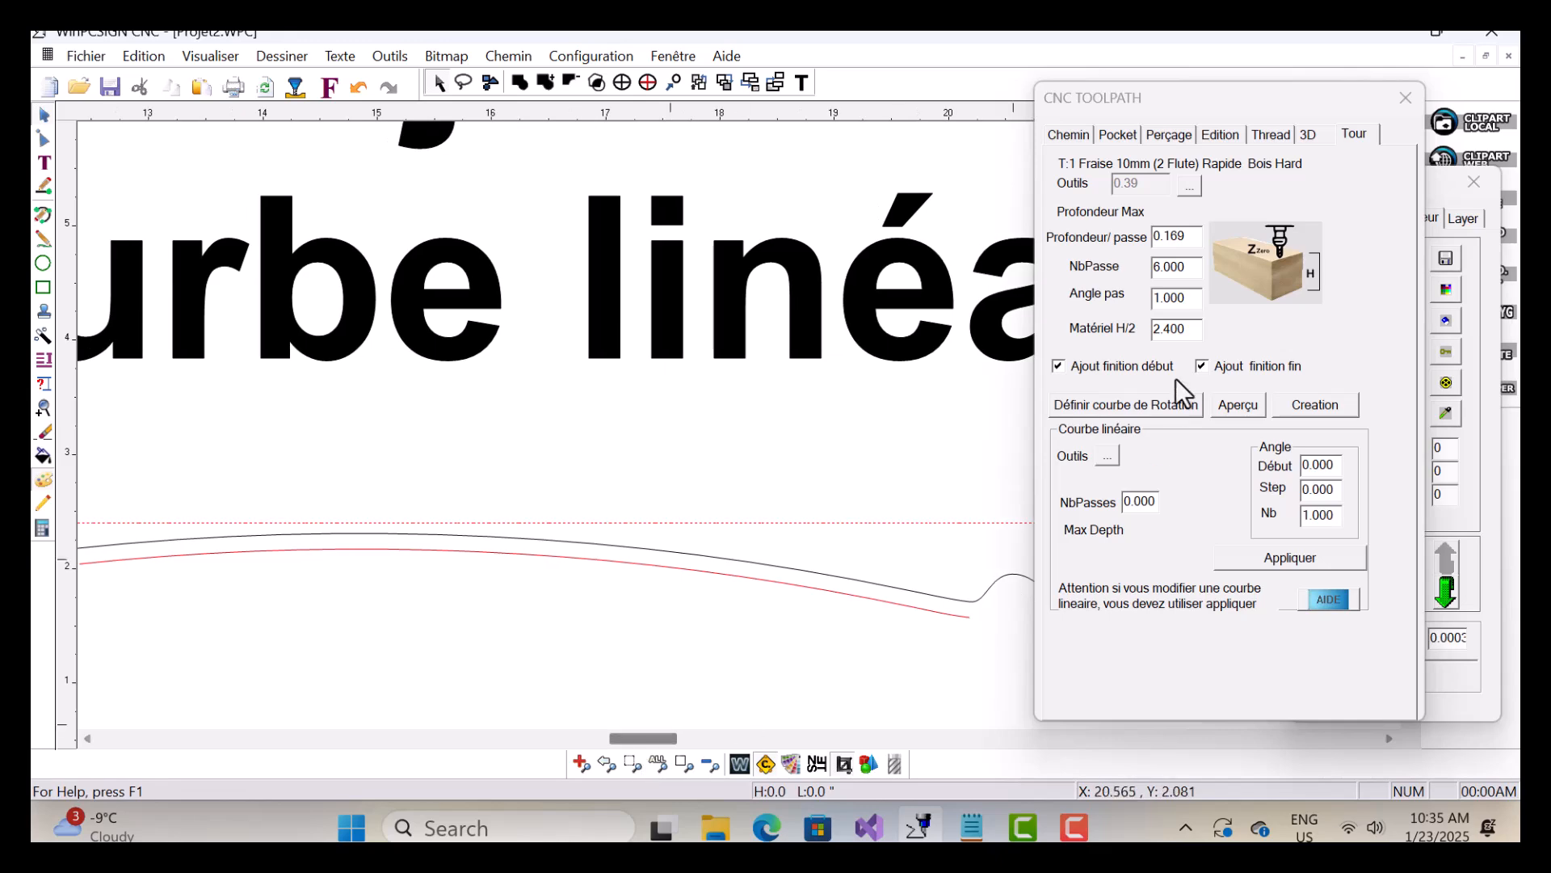
{"action": "left_click", "coordinate": [1237, 404]}
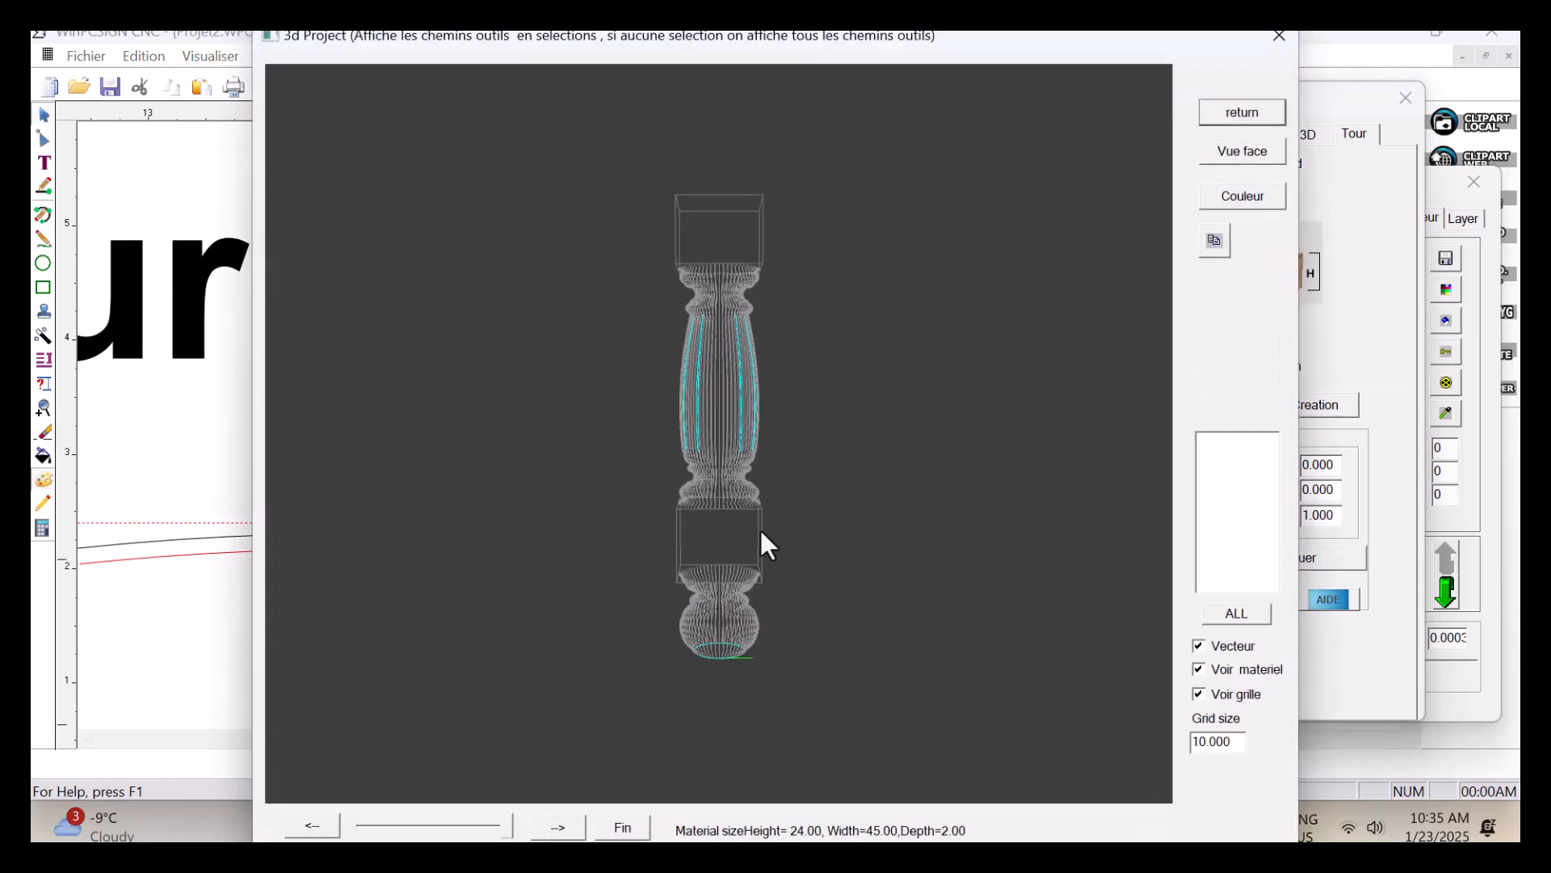
{"action": "left_click_drag", "start_coordinate": [821, 507], "coordinate": [728, 516]}
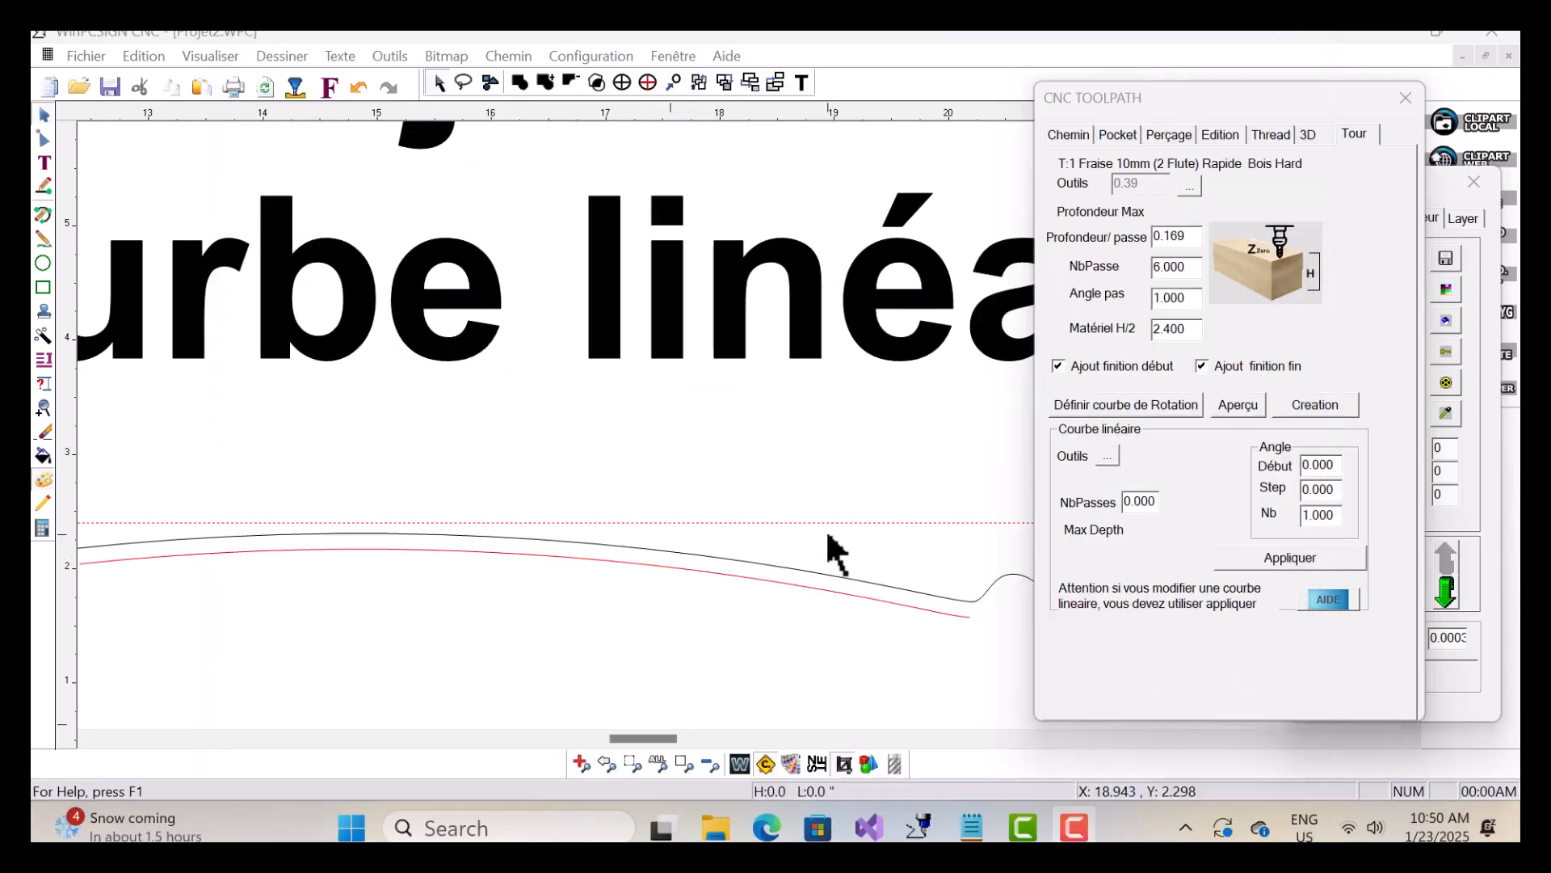
Export the square-block version's lathe G-code for all tools as GCode, replacing the existing file
{"action": "left_click", "coordinate": [1305, 402]}
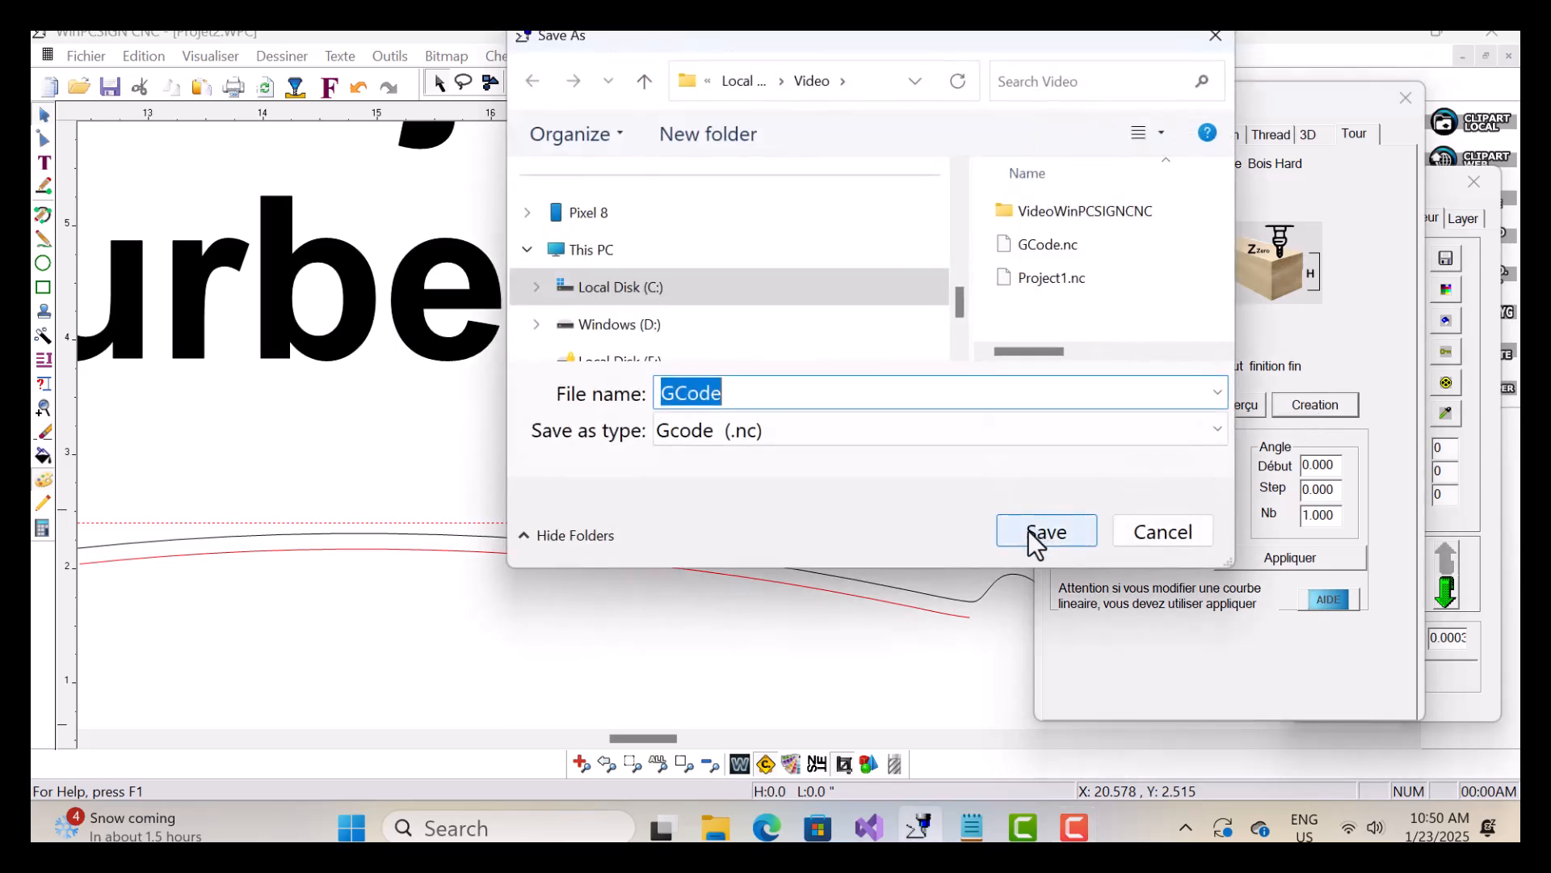
{"action": "left_click", "coordinate": [1027, 530]}
{"action": "left_click", "coordinate": [819, 421]}
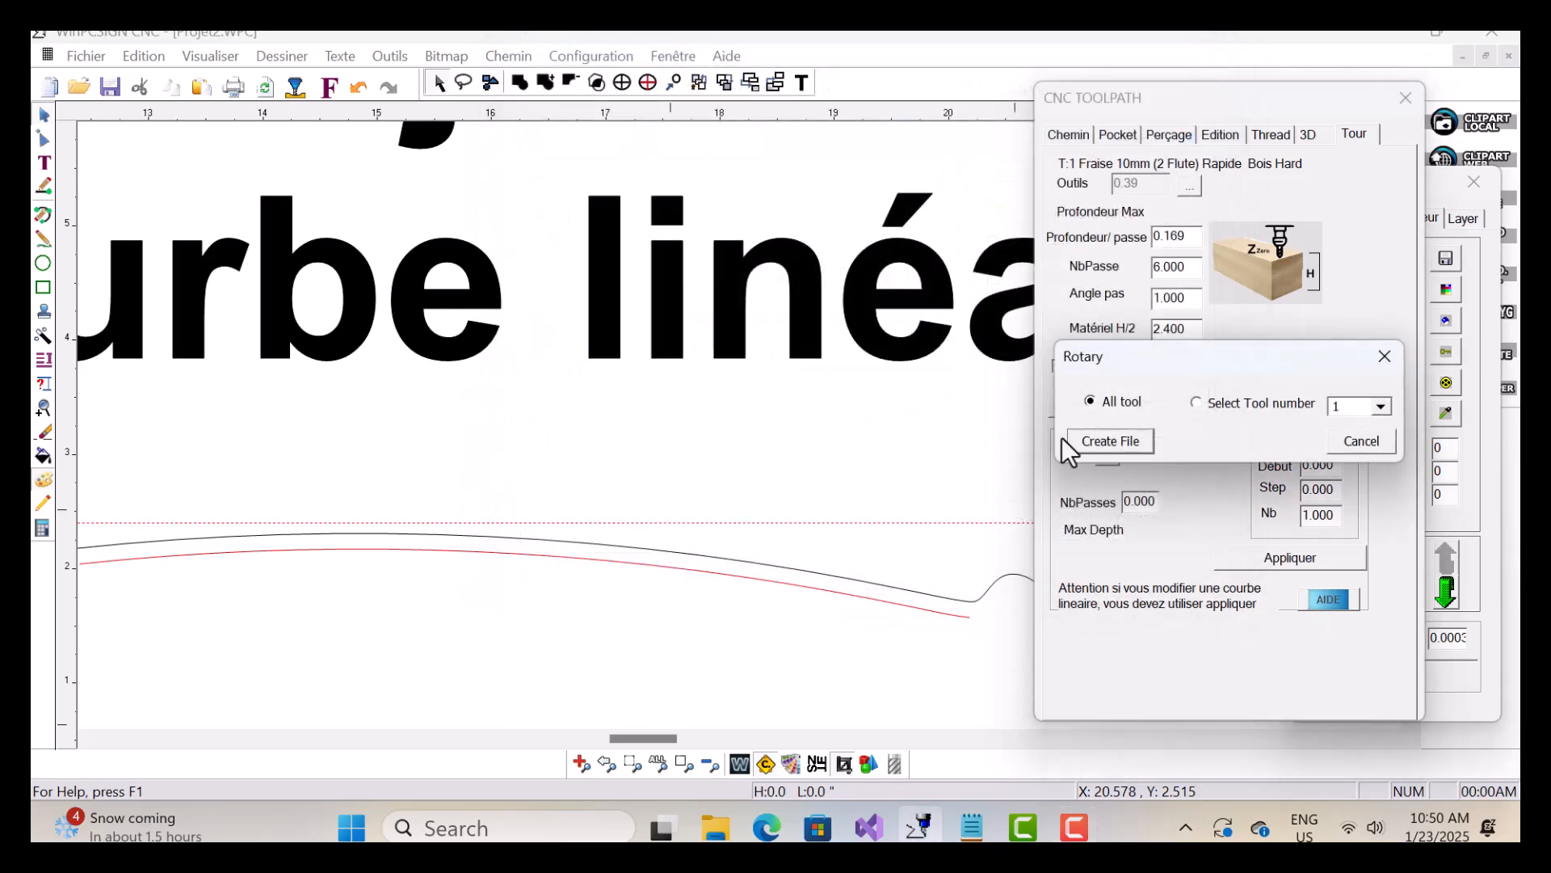
{"action": "left_click", "coordinate": [1111, 446]}
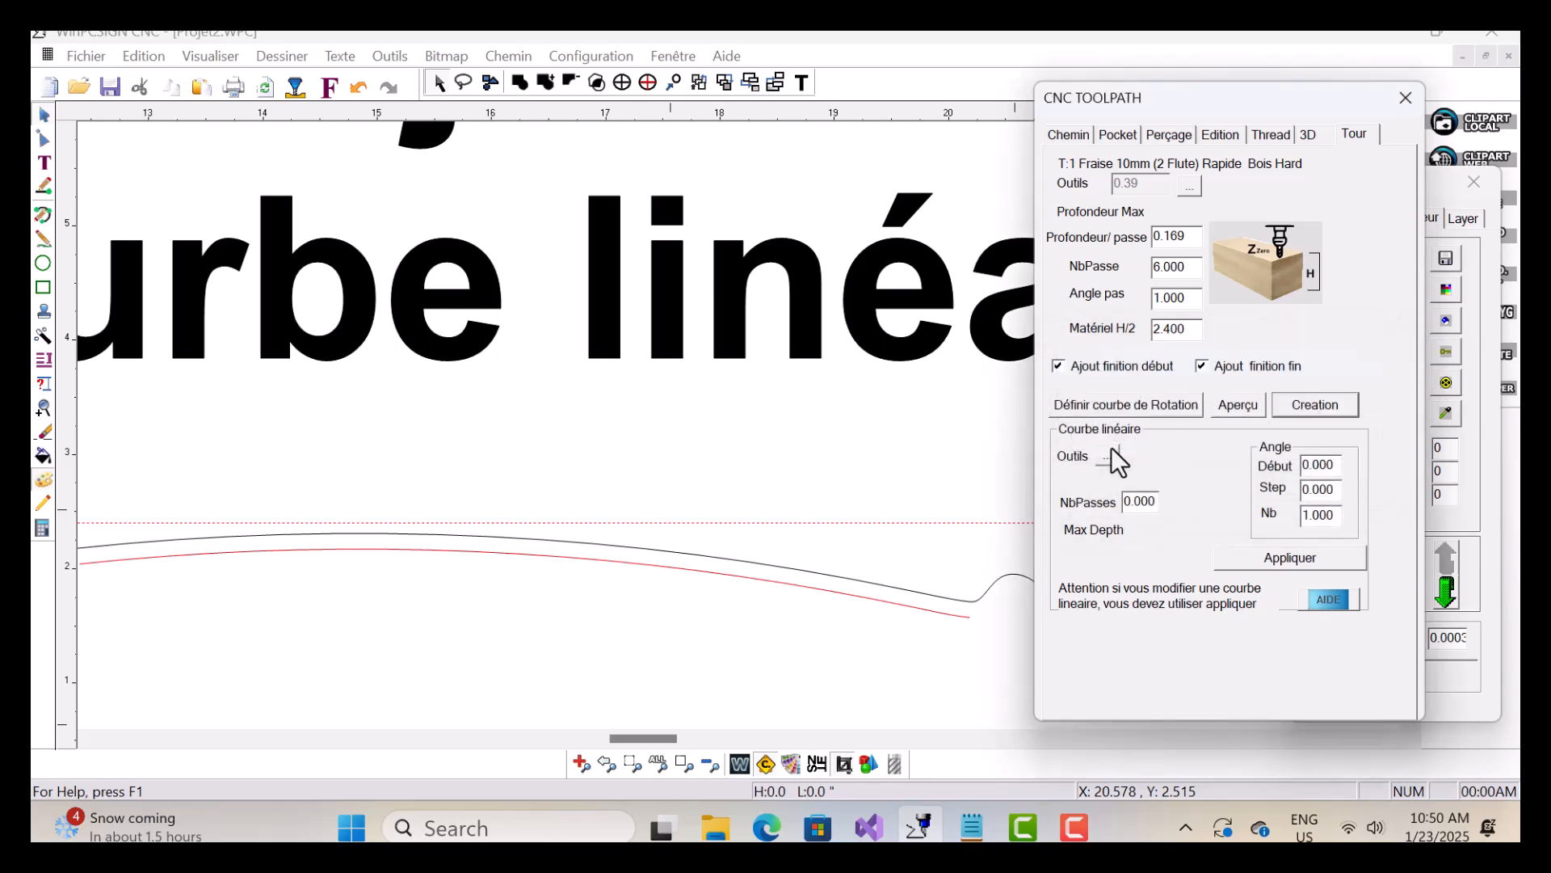